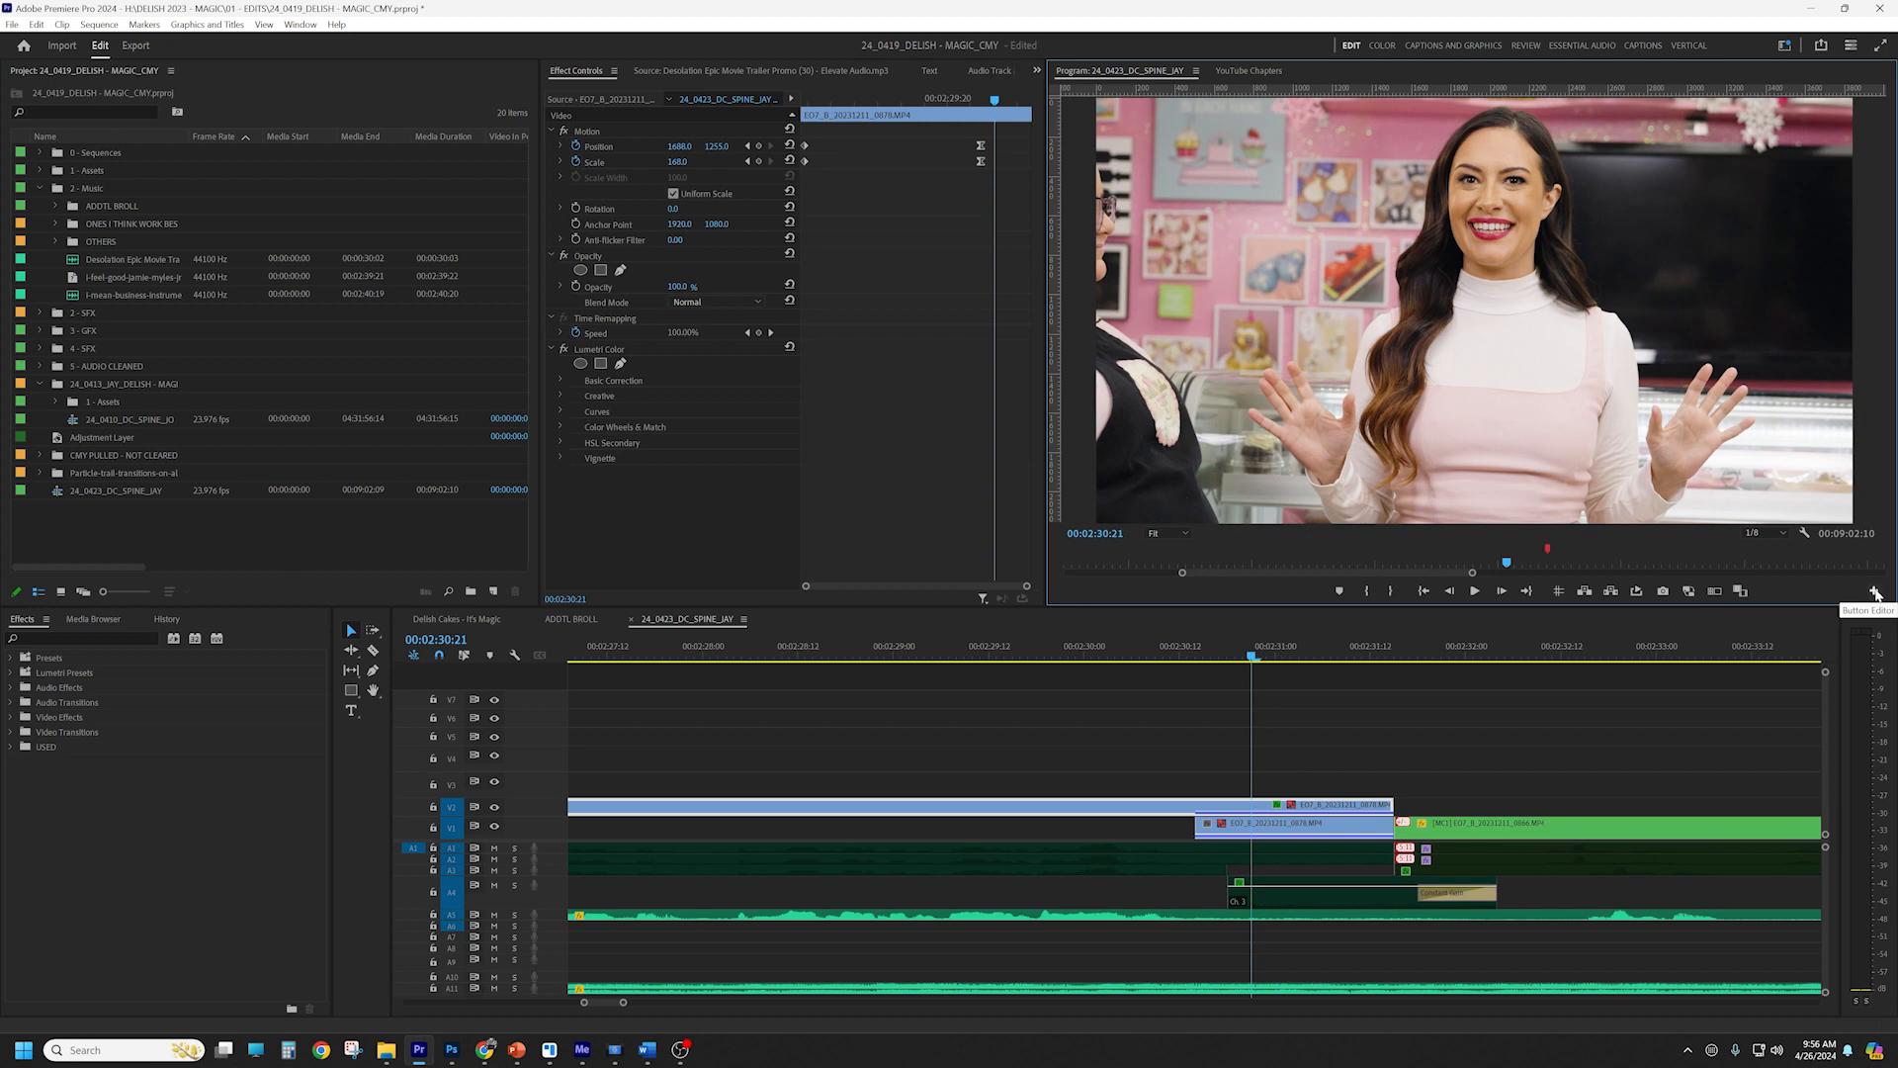
left_click(1876, 592)
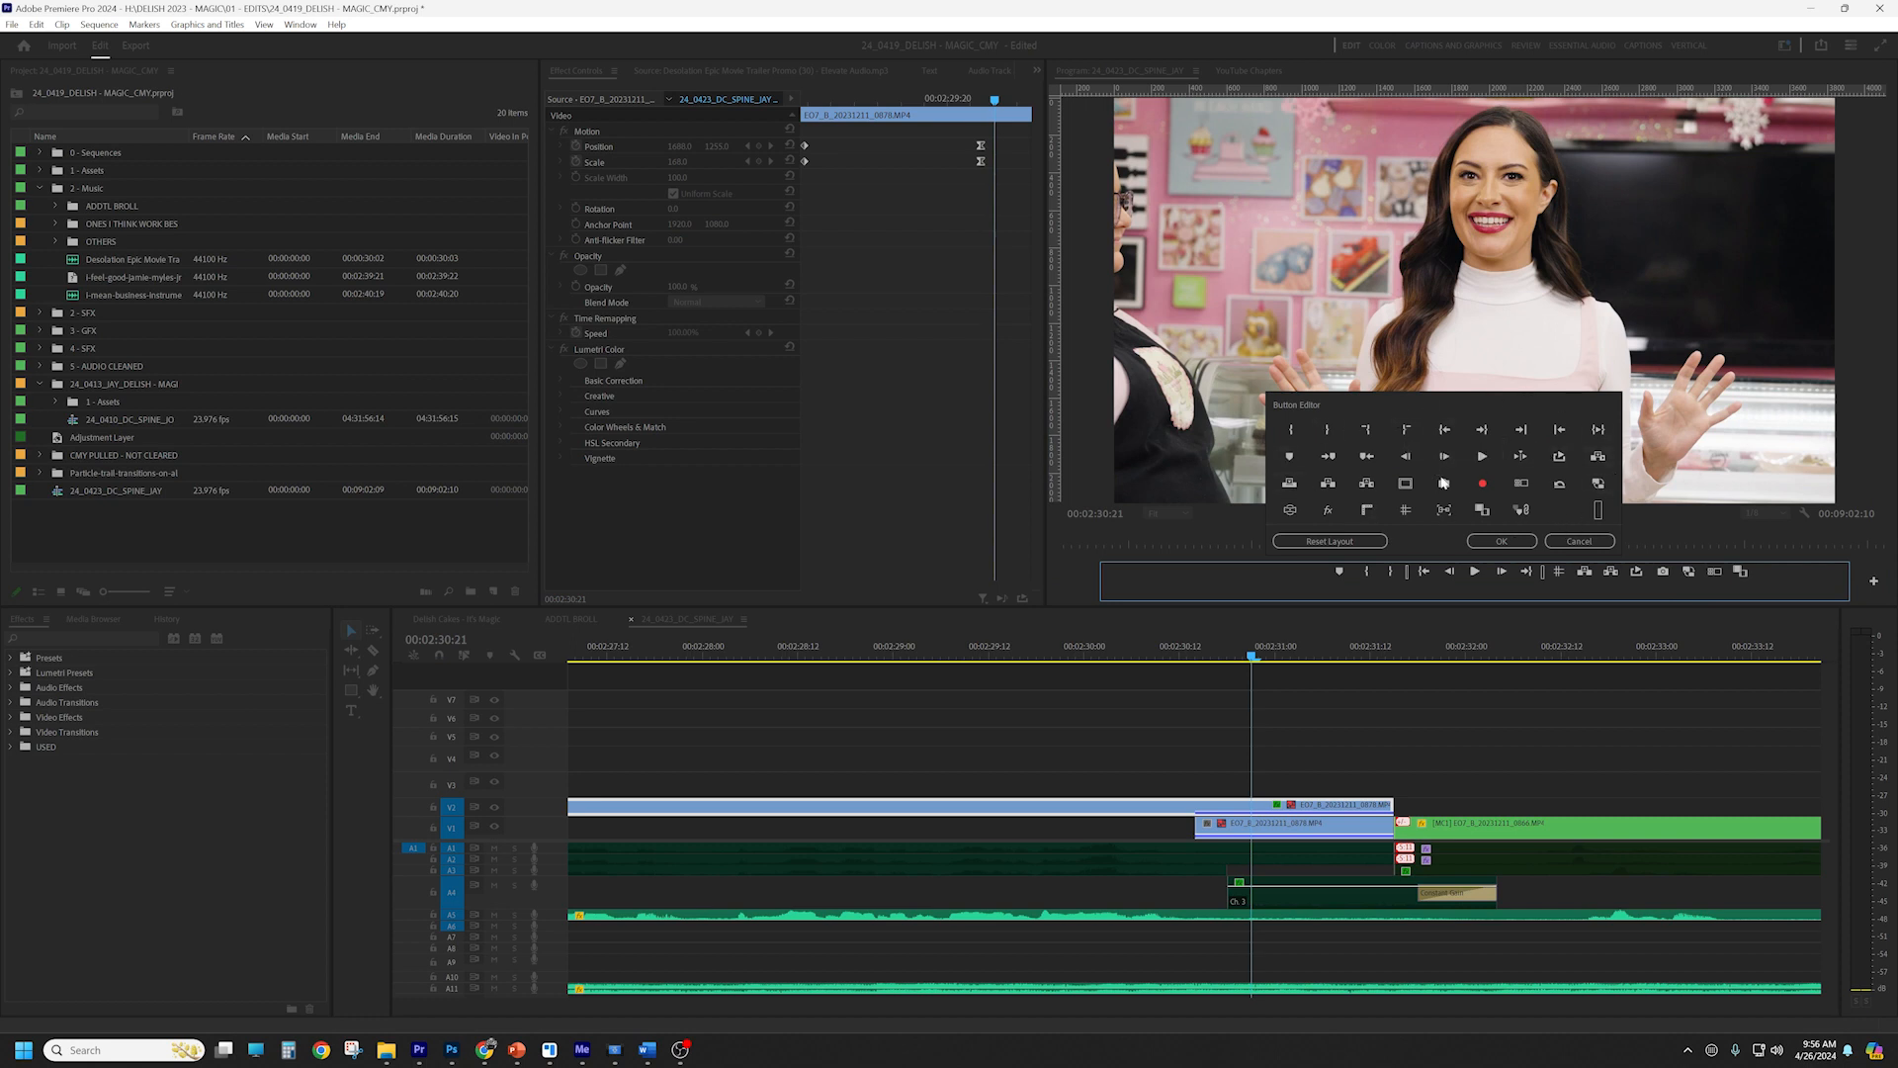
left_click_drag(1483, 456, 1573, 583)
left_click_drag(1500, 447, 1446, 504)
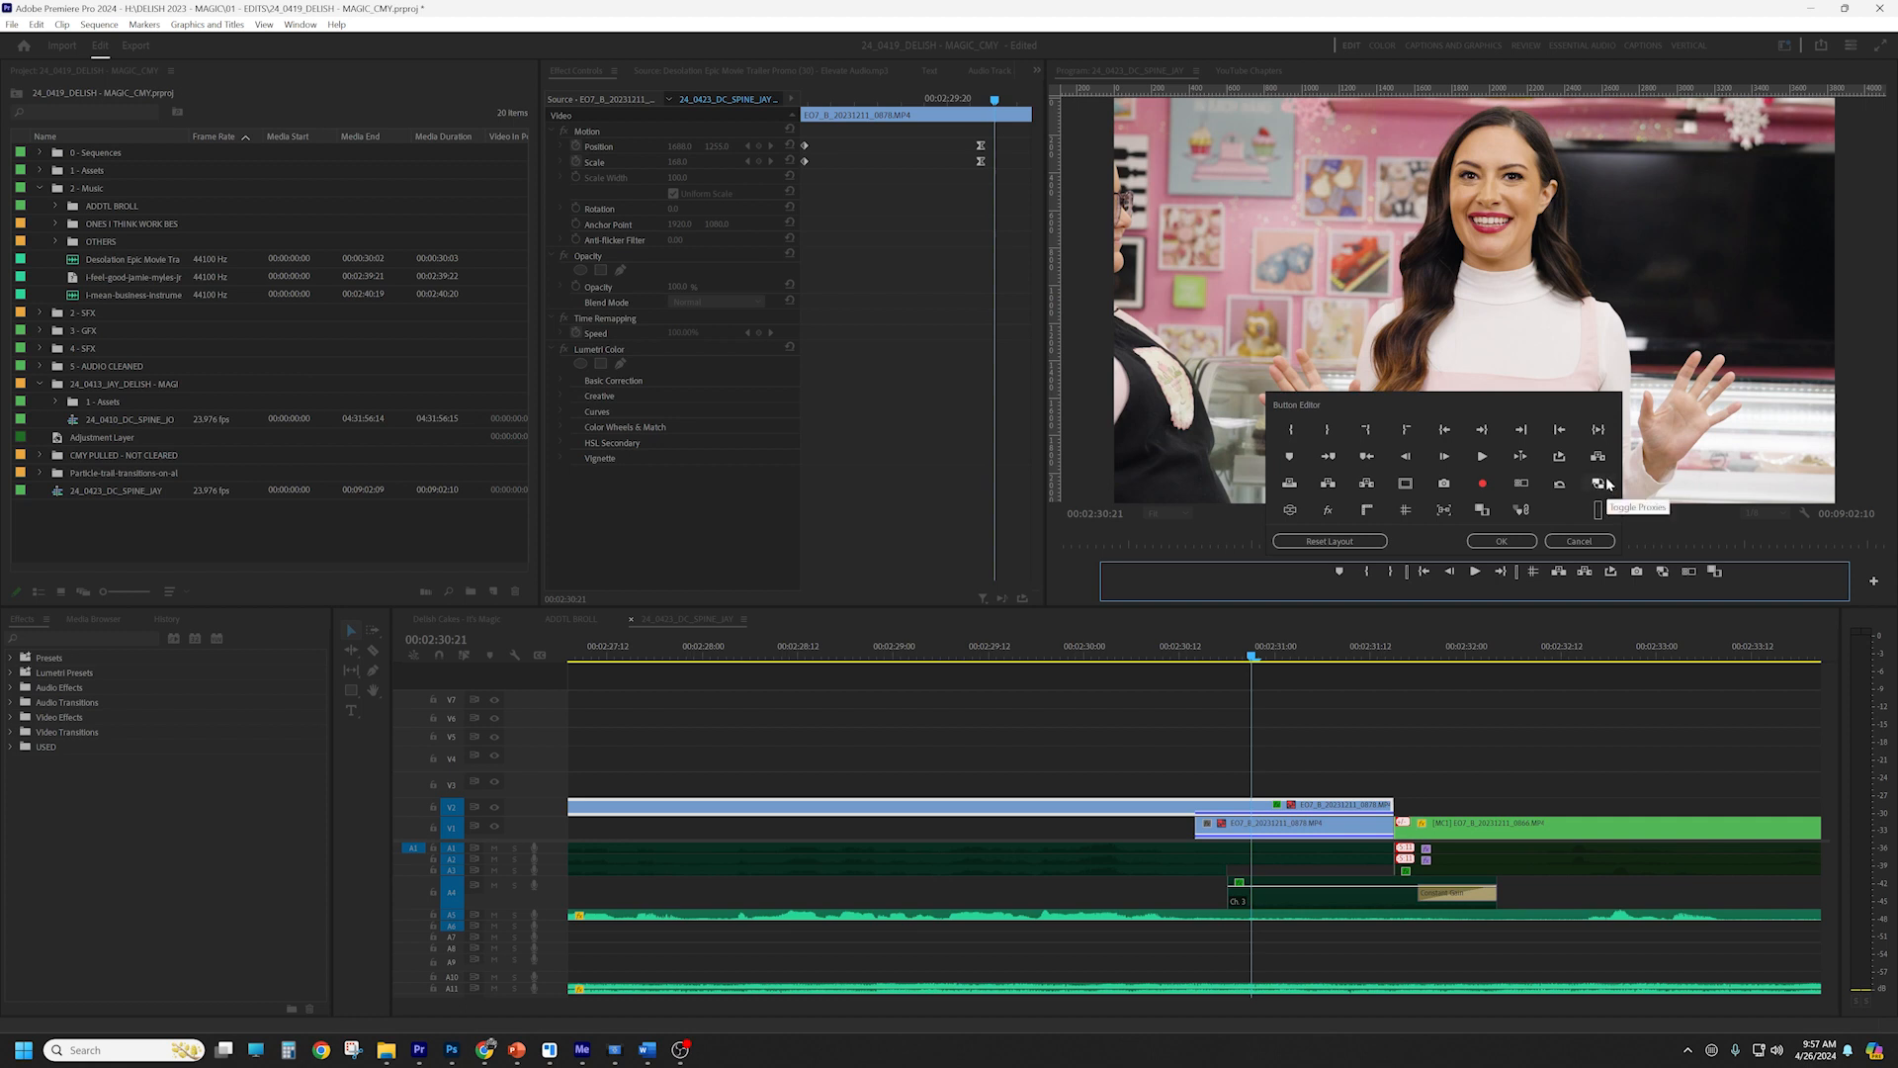
left_click_drag(1599, 484, 1639, 573)
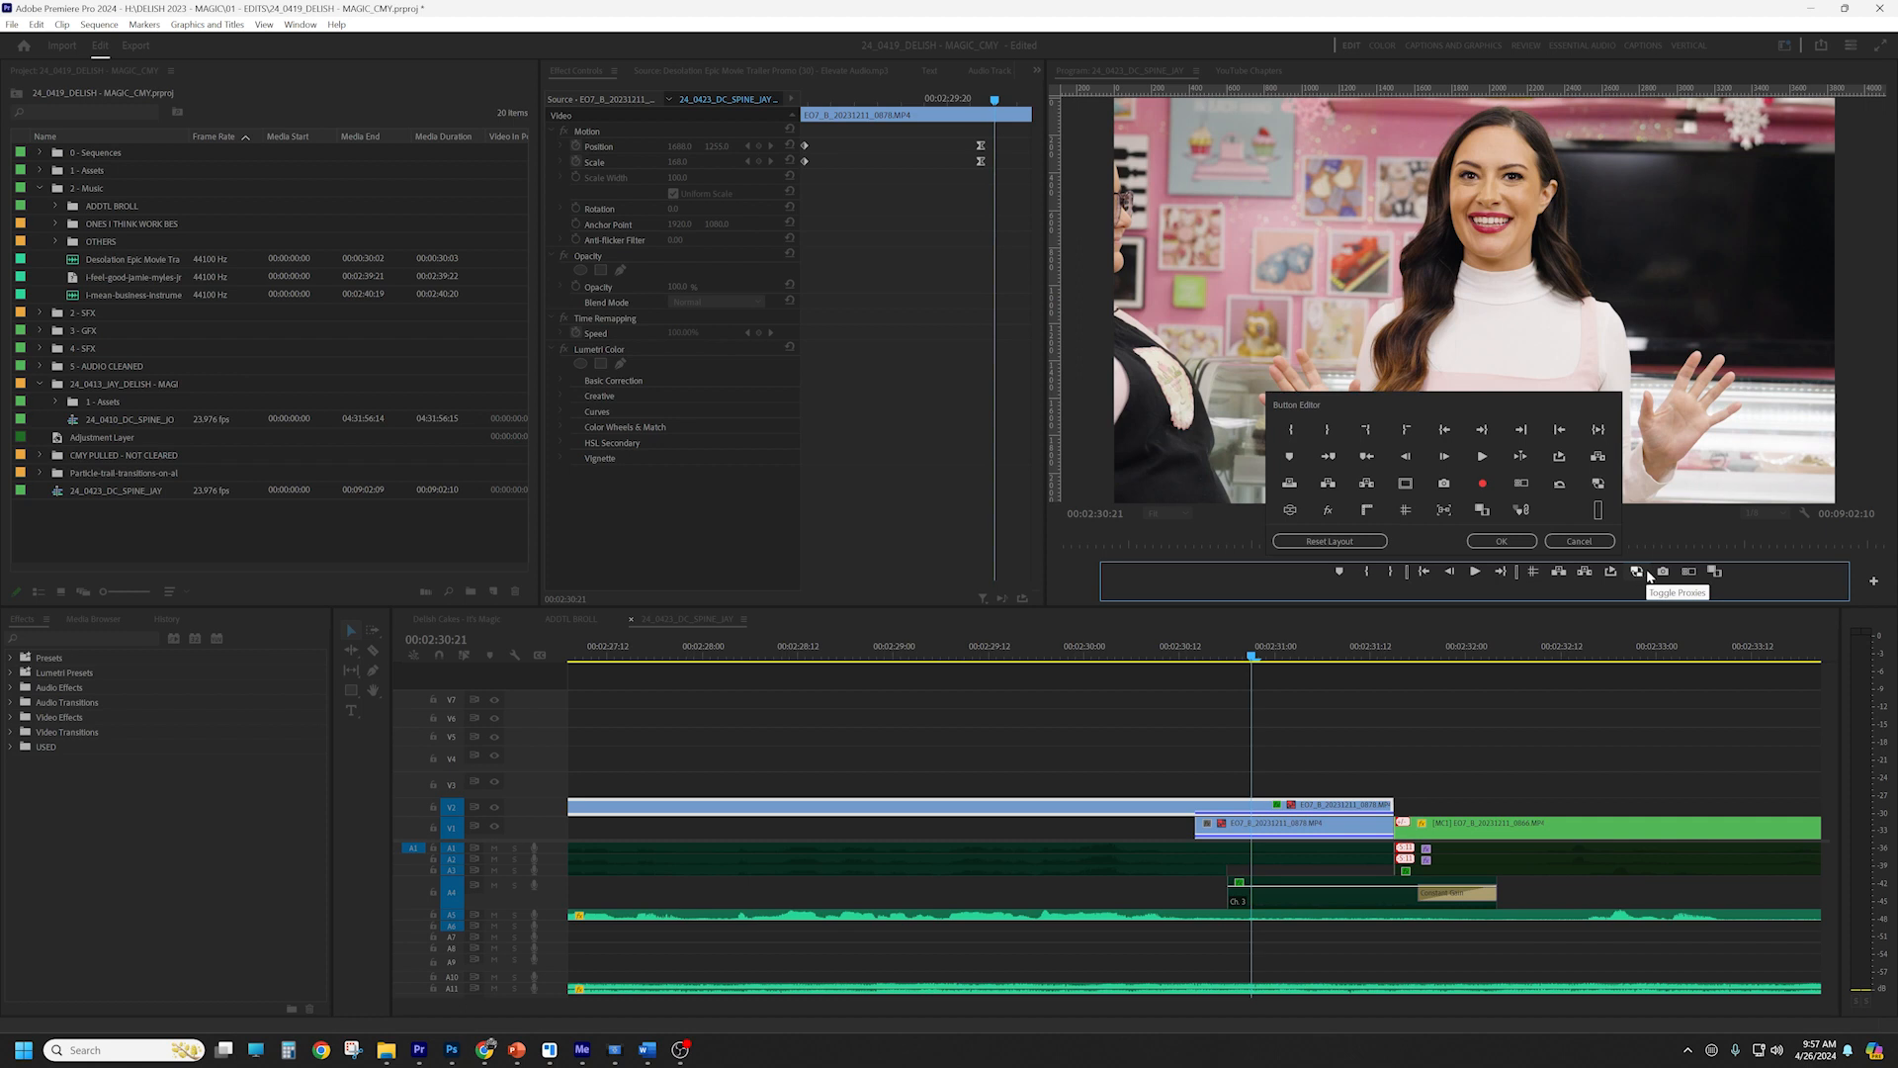
left_click(1598, 541)
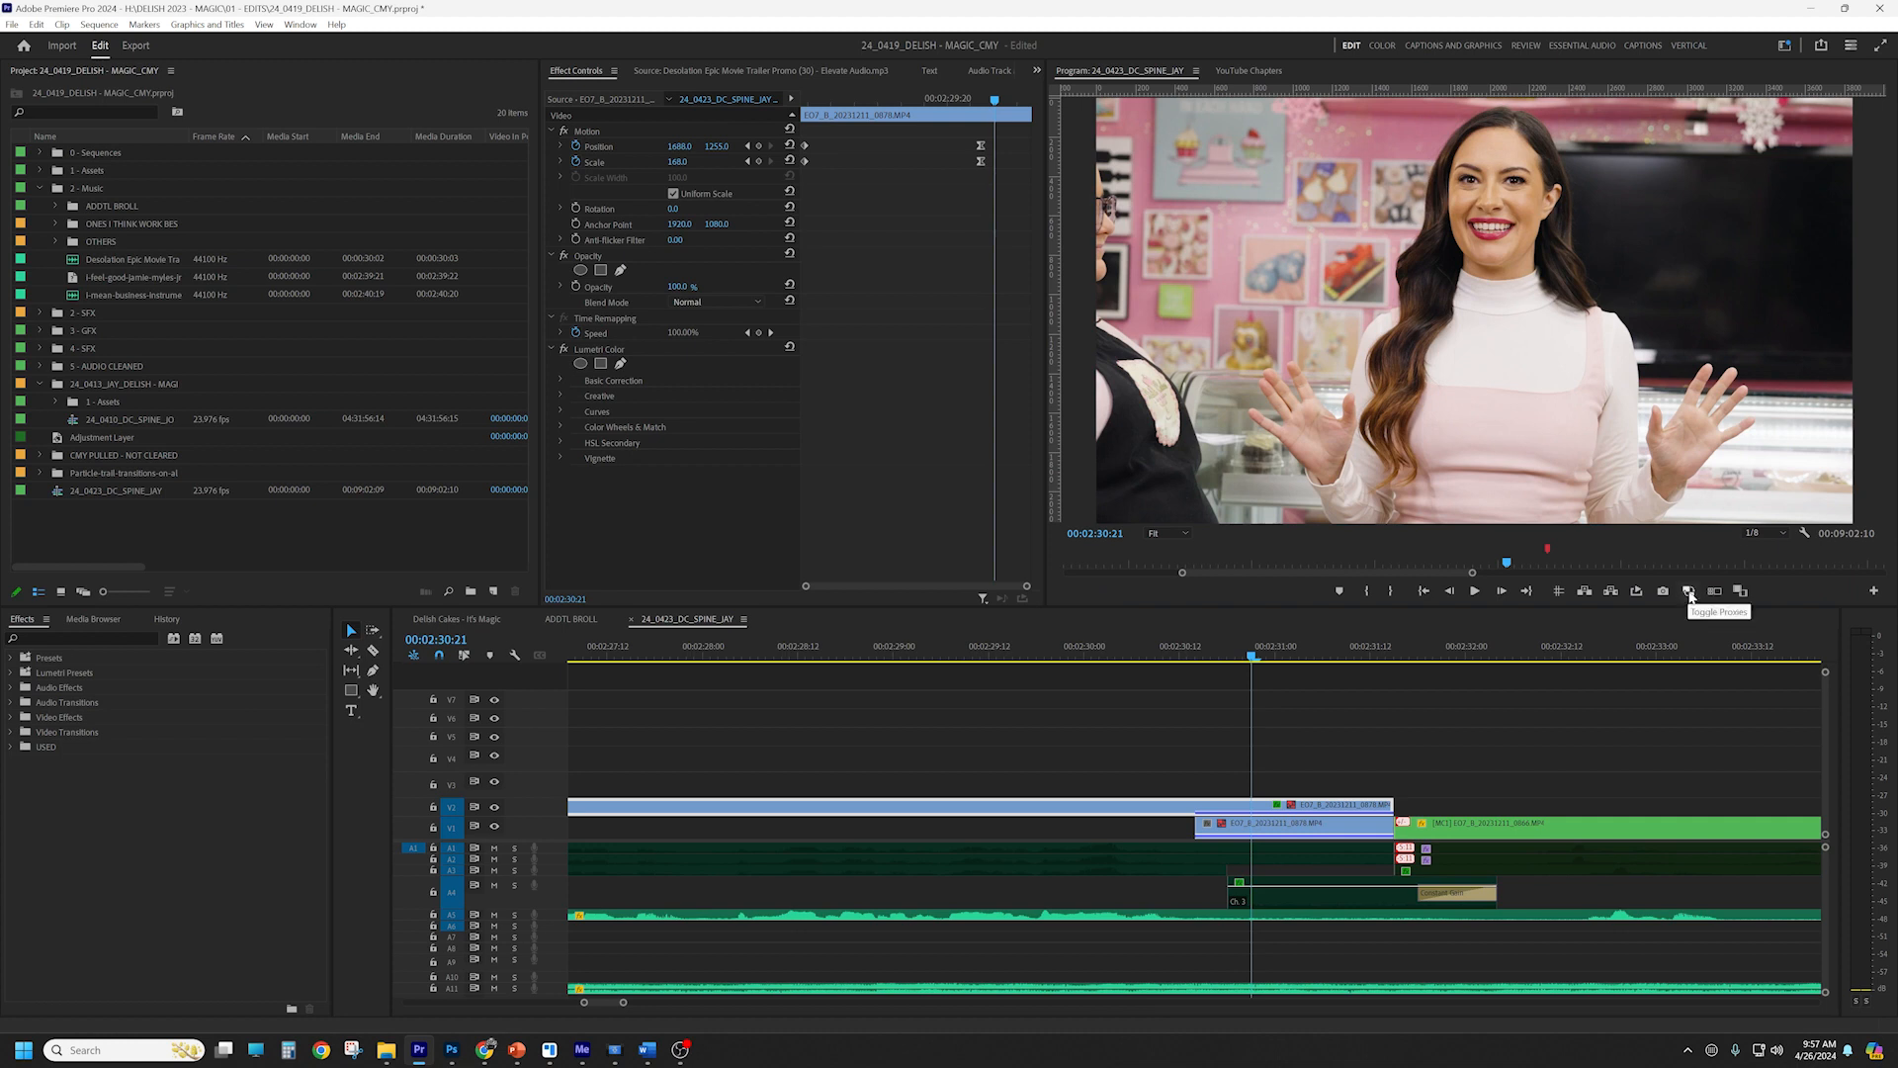
Switch on proxy playback in the program monitor and increase the height of the V2 video track
left_click(1689, 591)
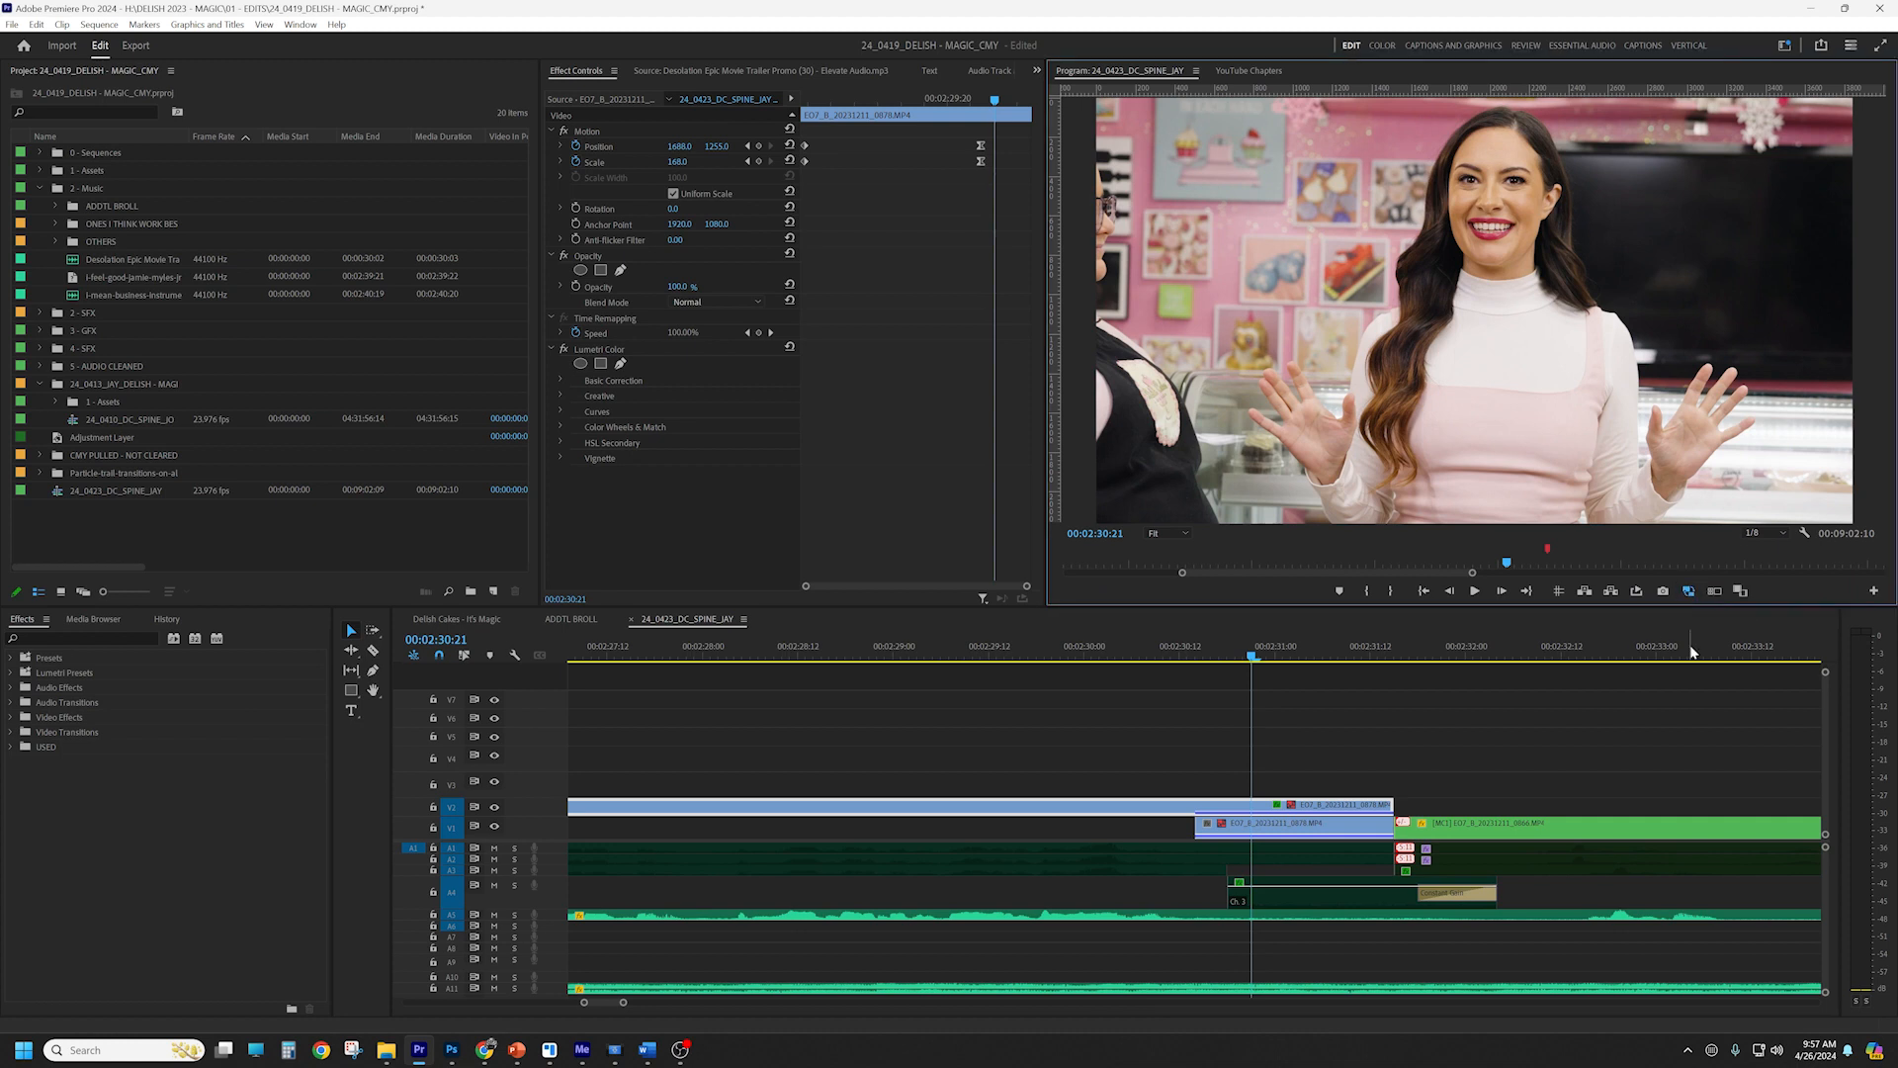
scroll(1294, 820, "up", 2)
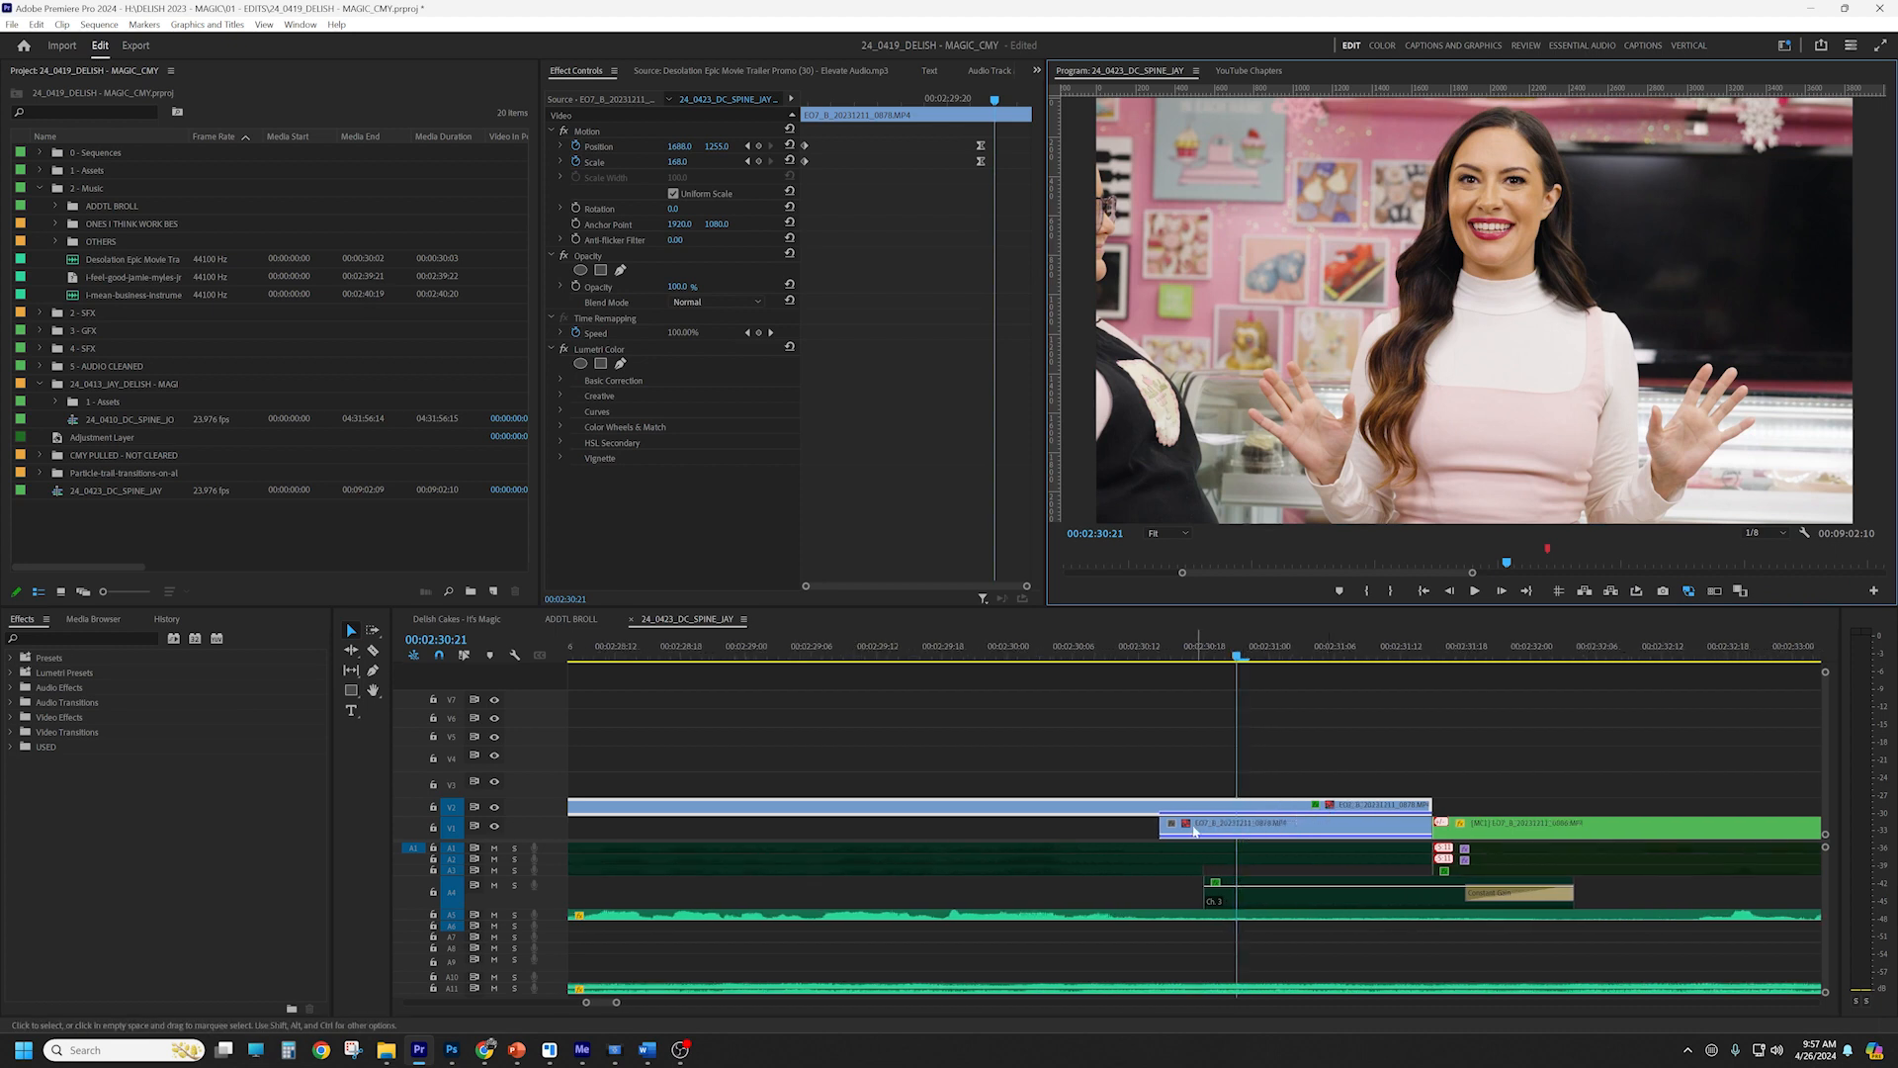
scroll(1198, 831, "up", 1)
scroll(1198, 831, "up", 2)
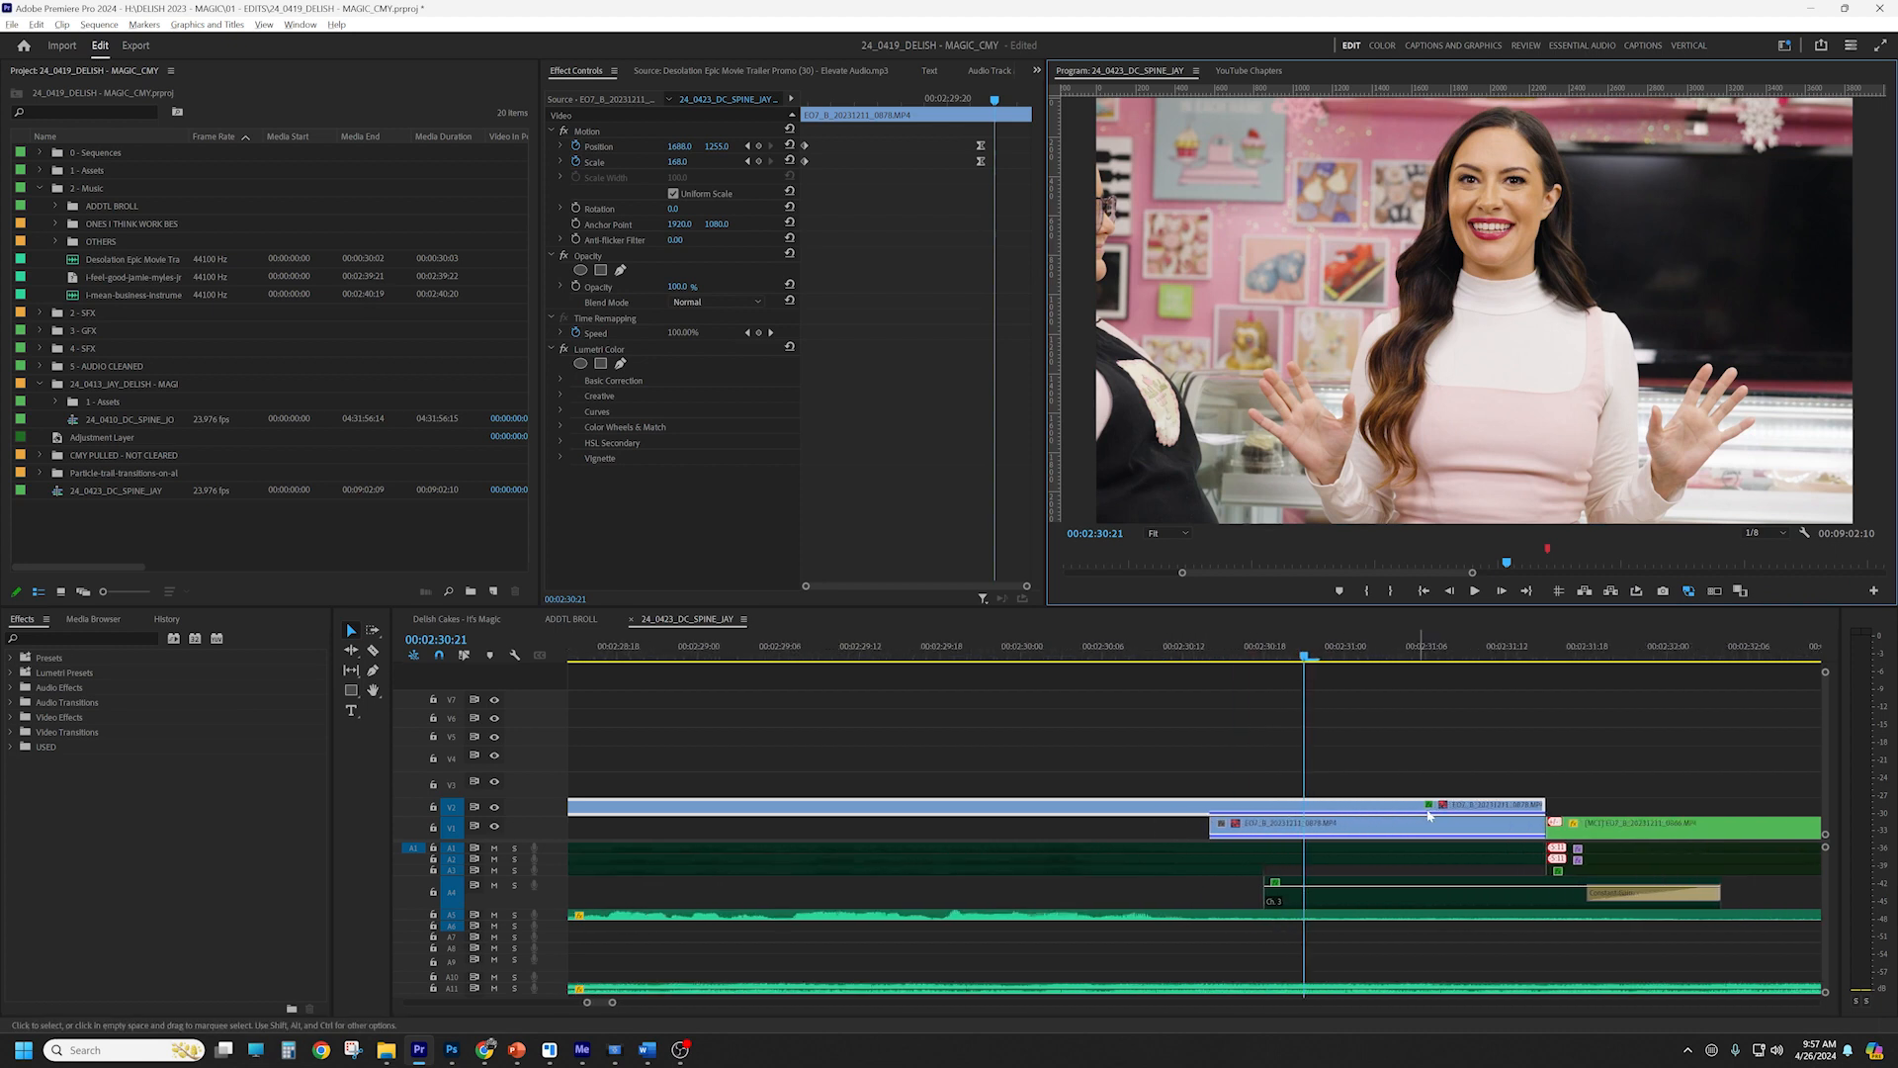
left_click(1507, 806)
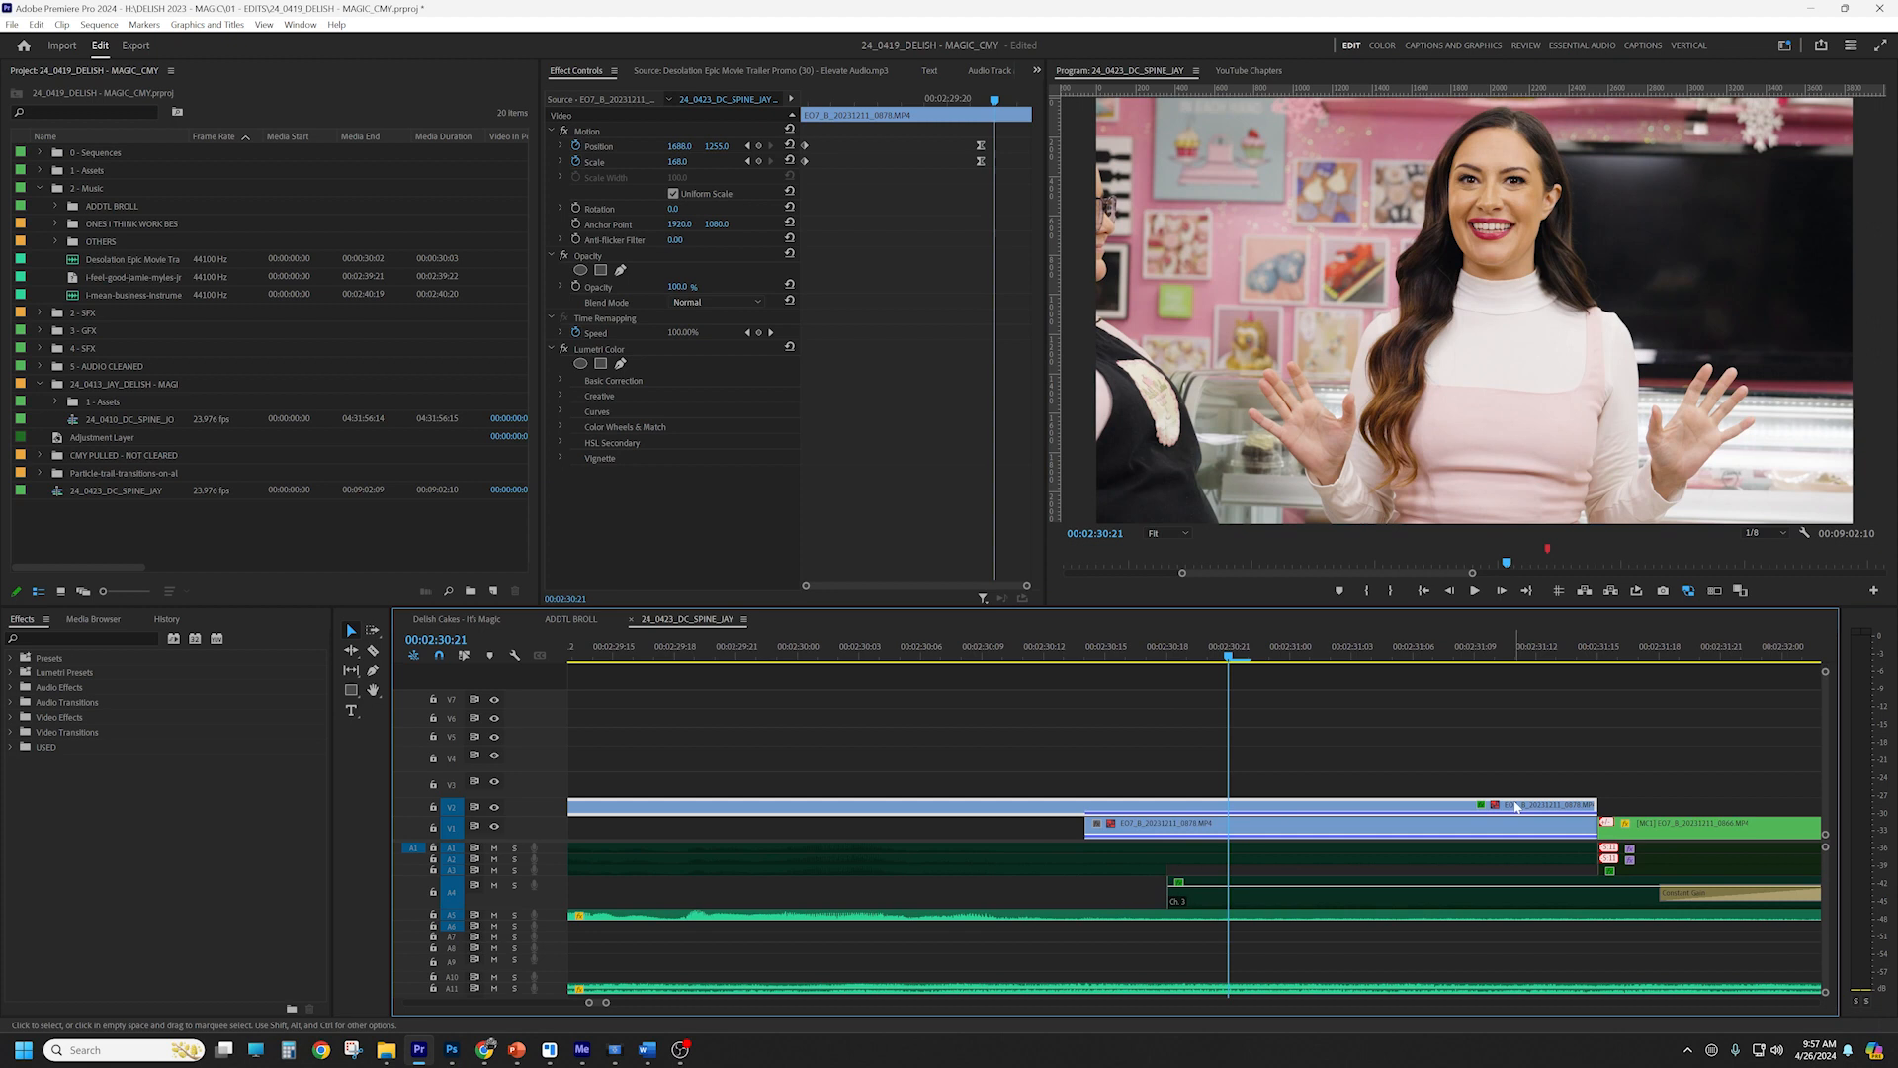
double_click(550, 808)
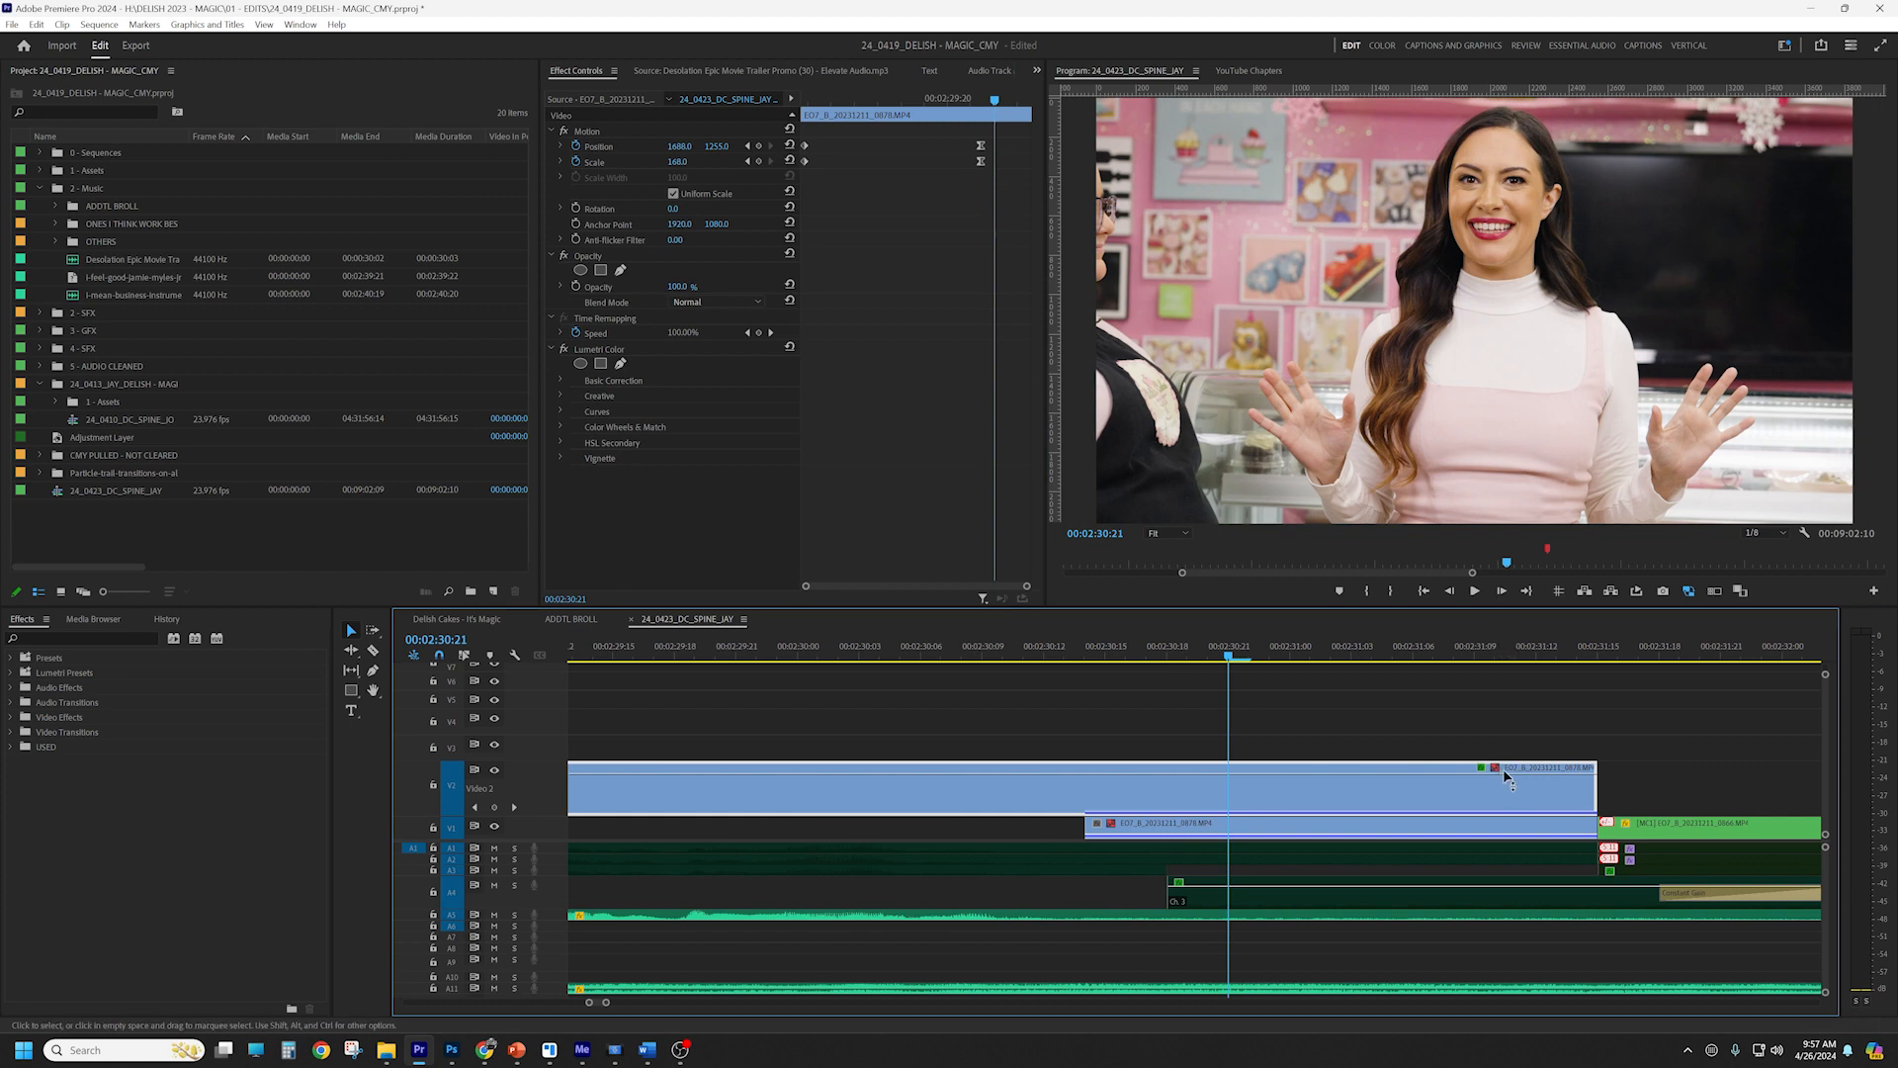
scroll(1493, 771, "down", 3)
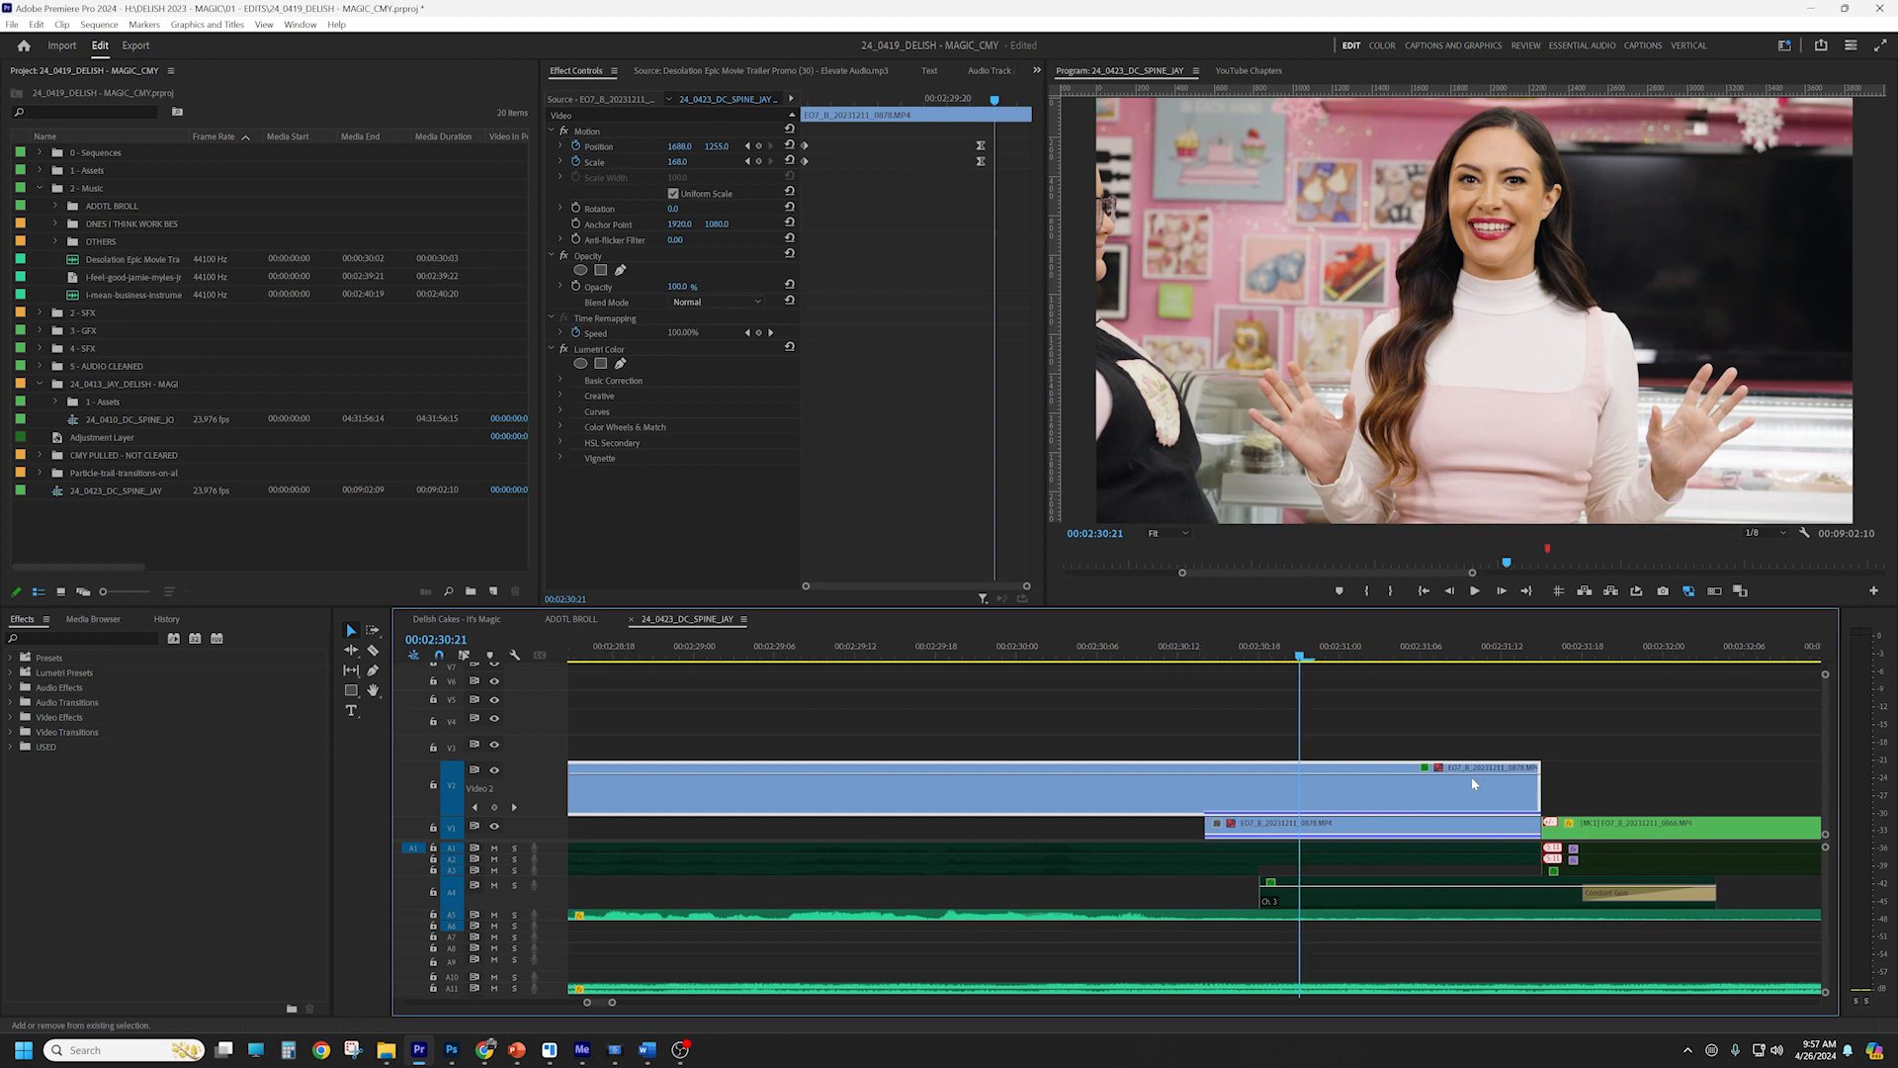
double_click(549, 791)
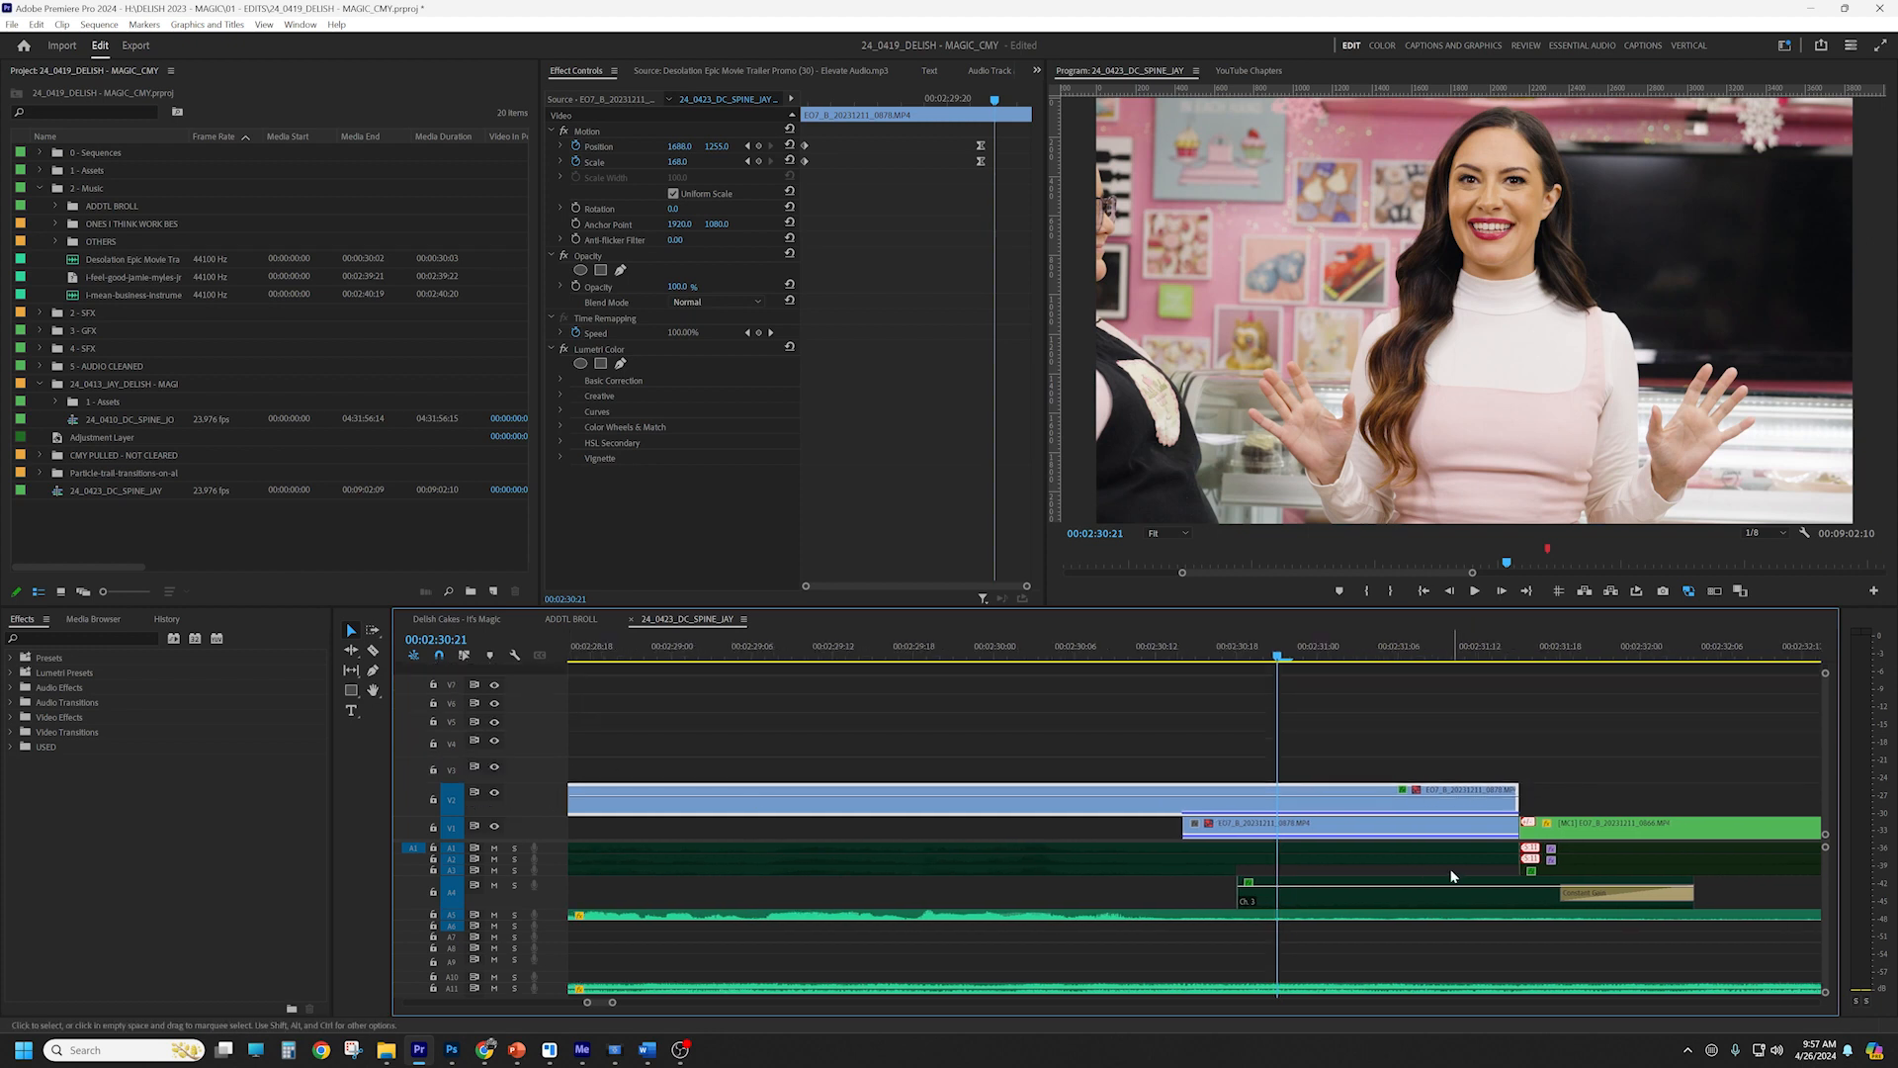
Reveal the source of the selected V2 clip in the project bin and browse its surrounding footage
right_click(1369, 812)
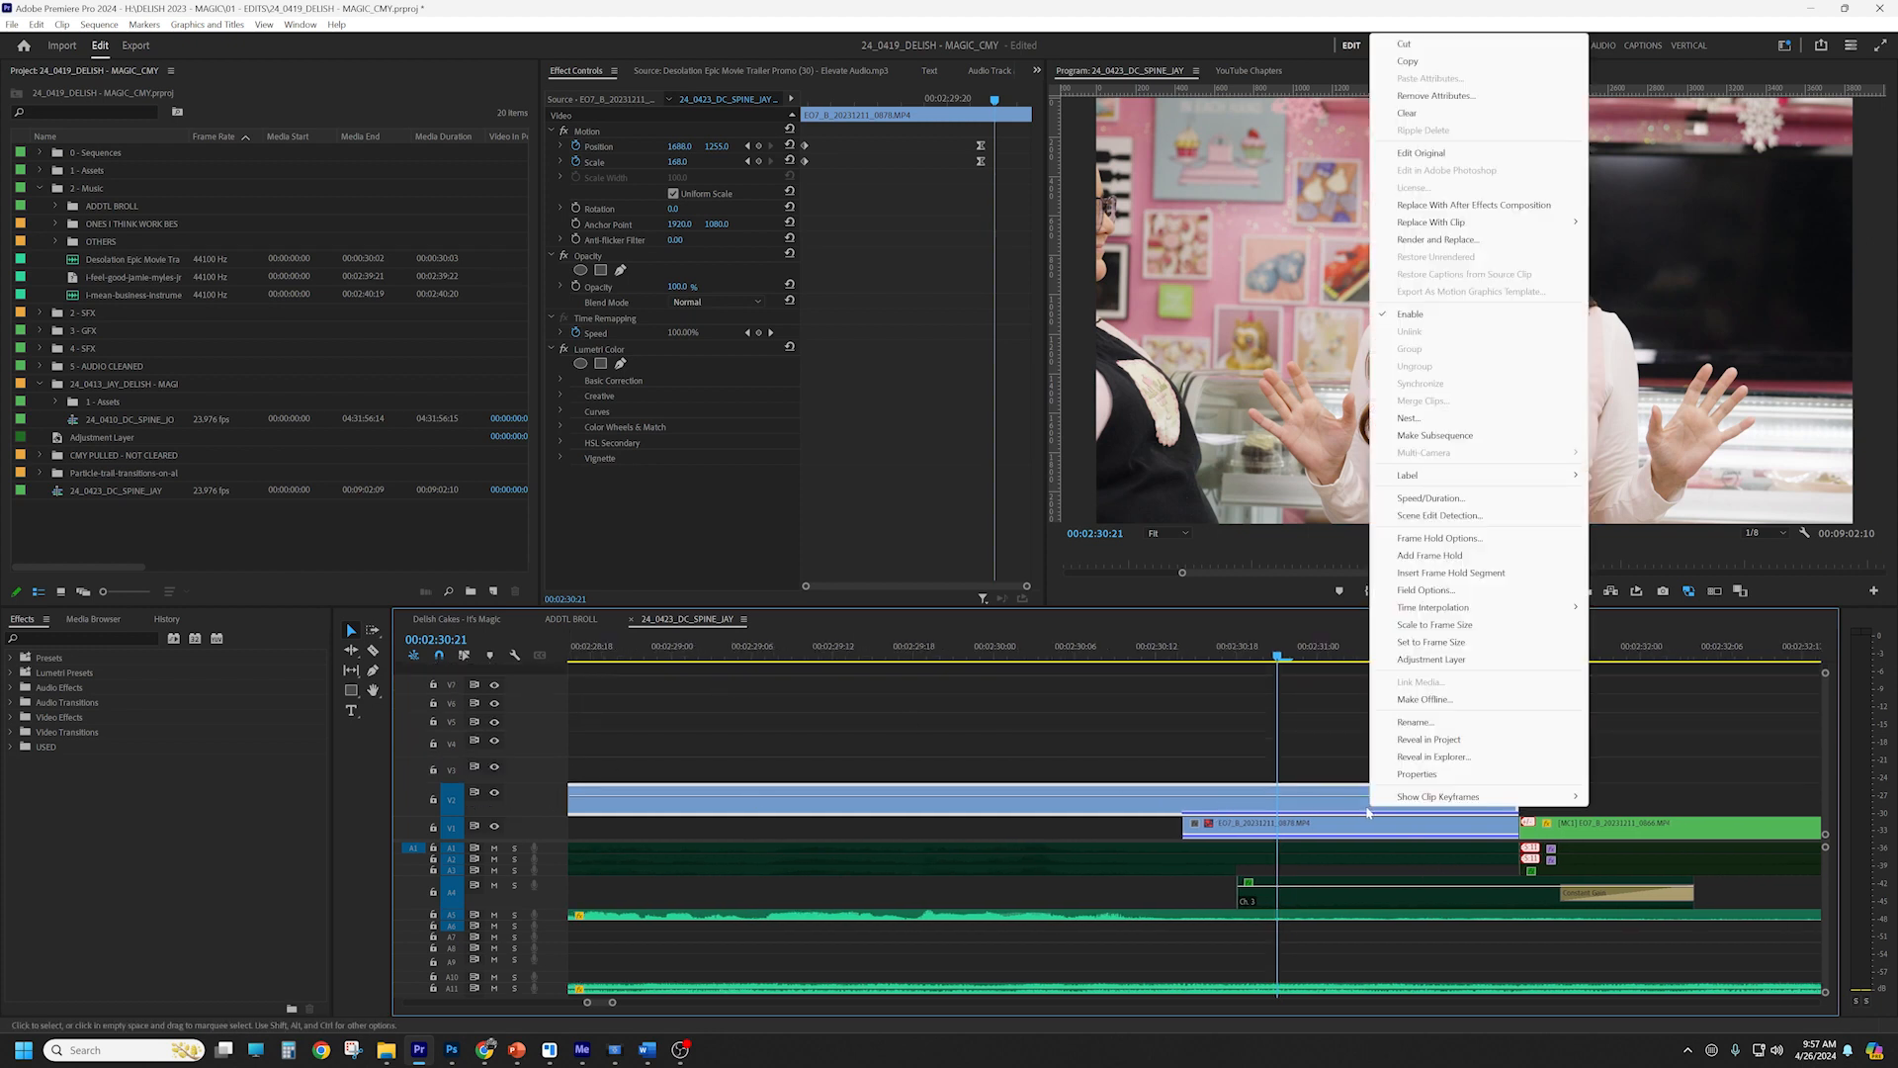
left_click(1452, 742)
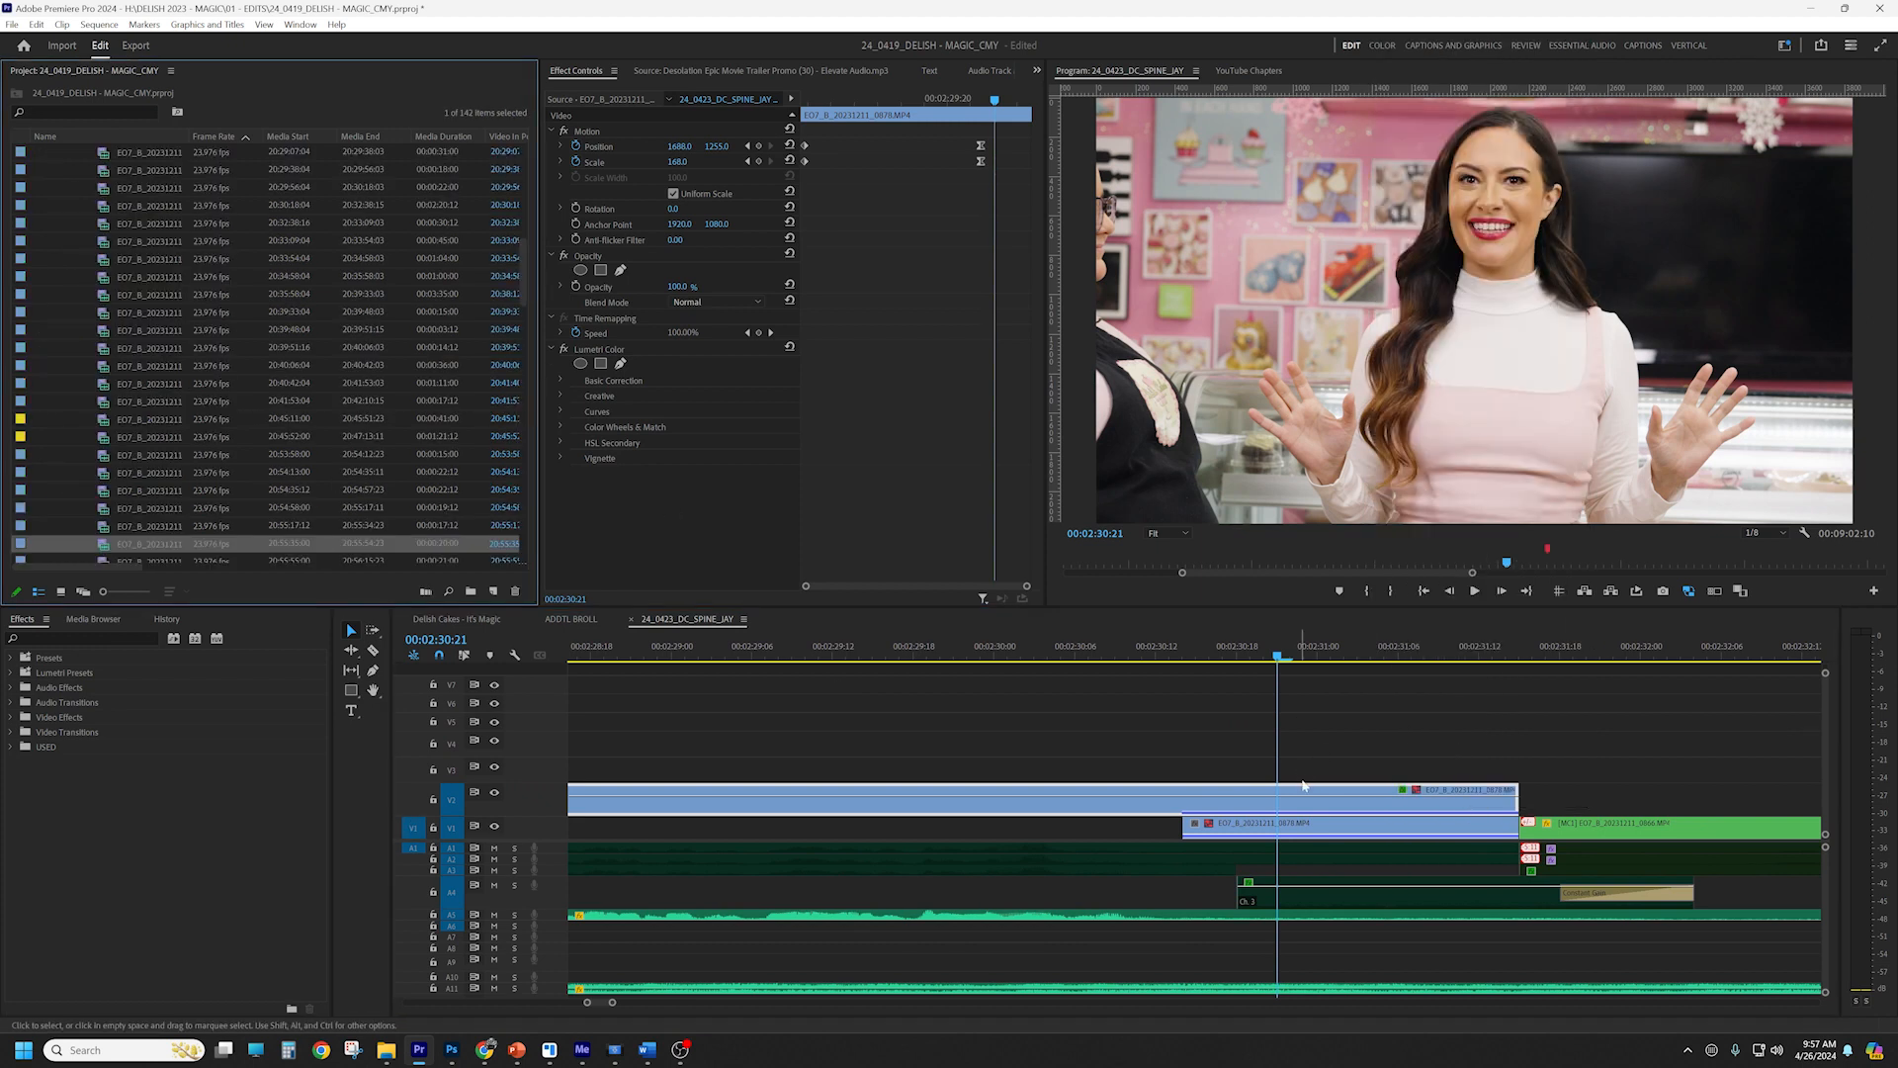
scroll(180, 484, "up", 10)
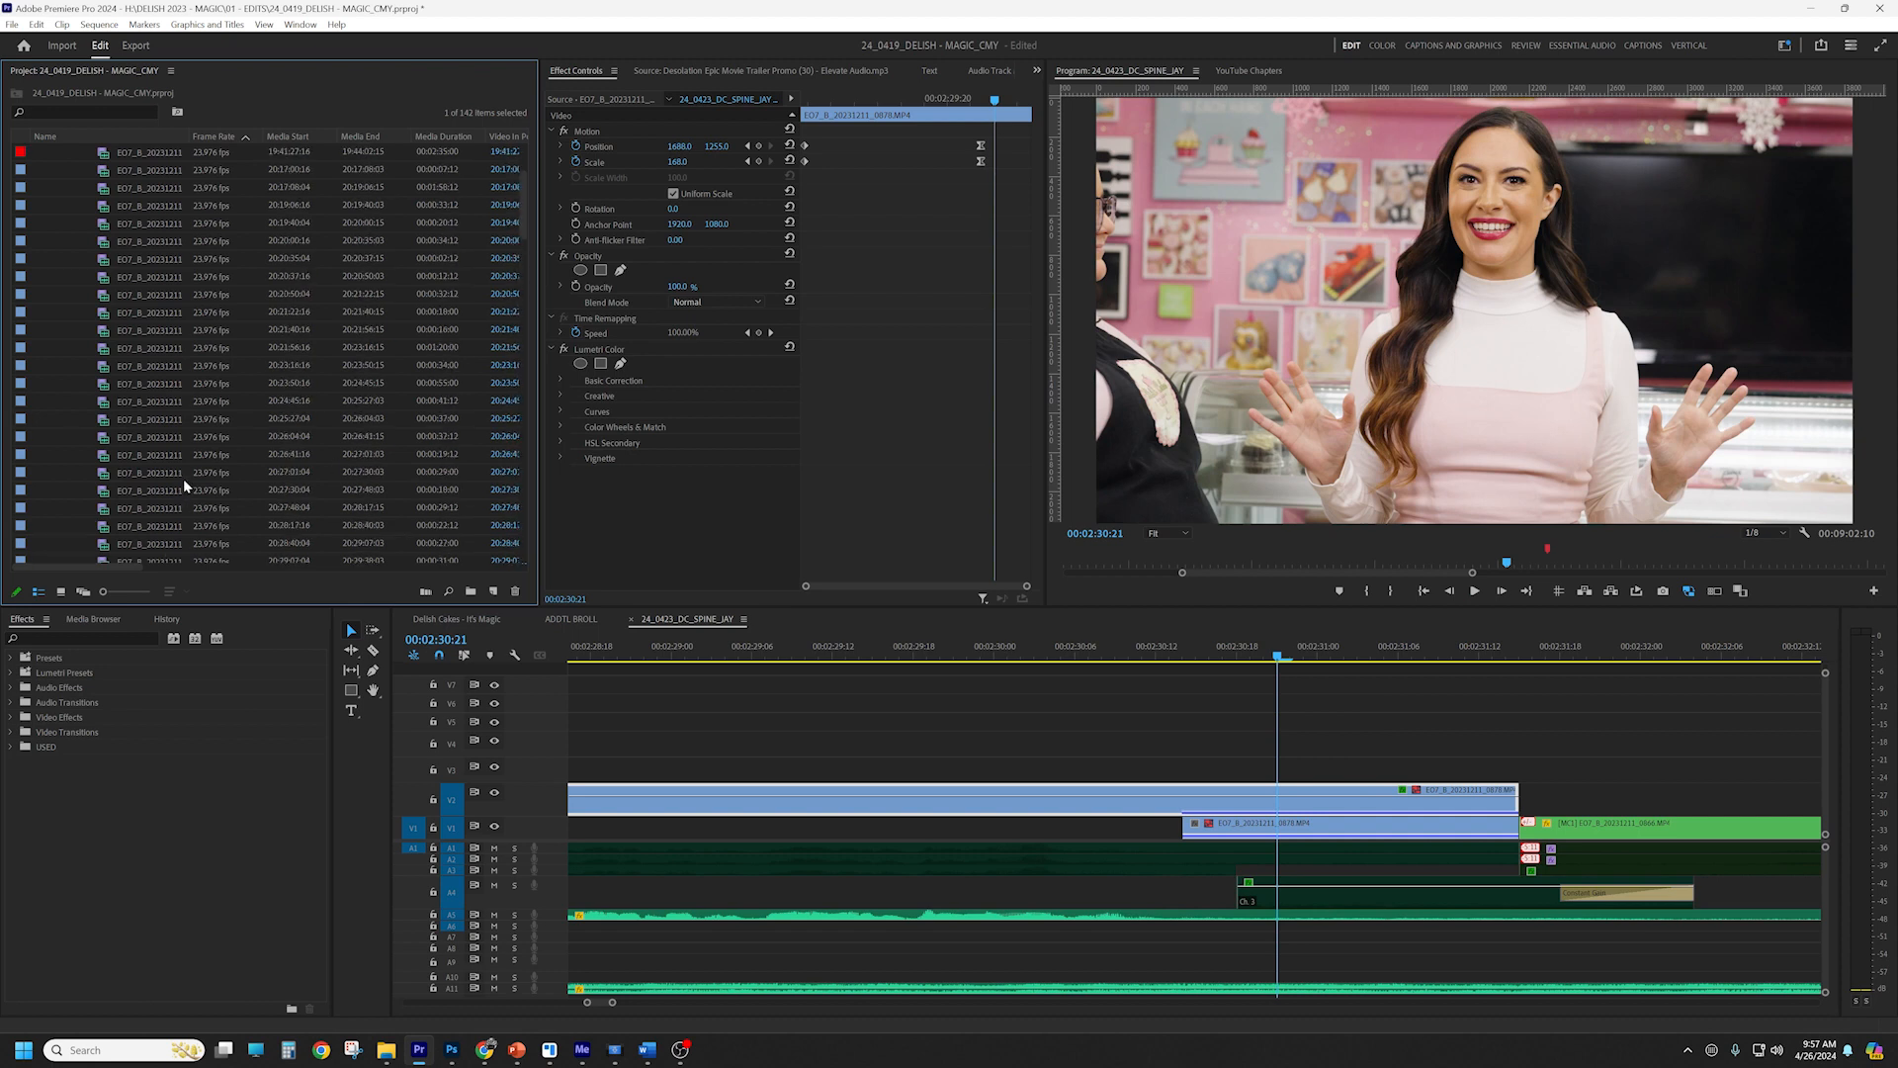
scroll(208, 425, "down", 3)
scroll(215, 441, "down", 6)
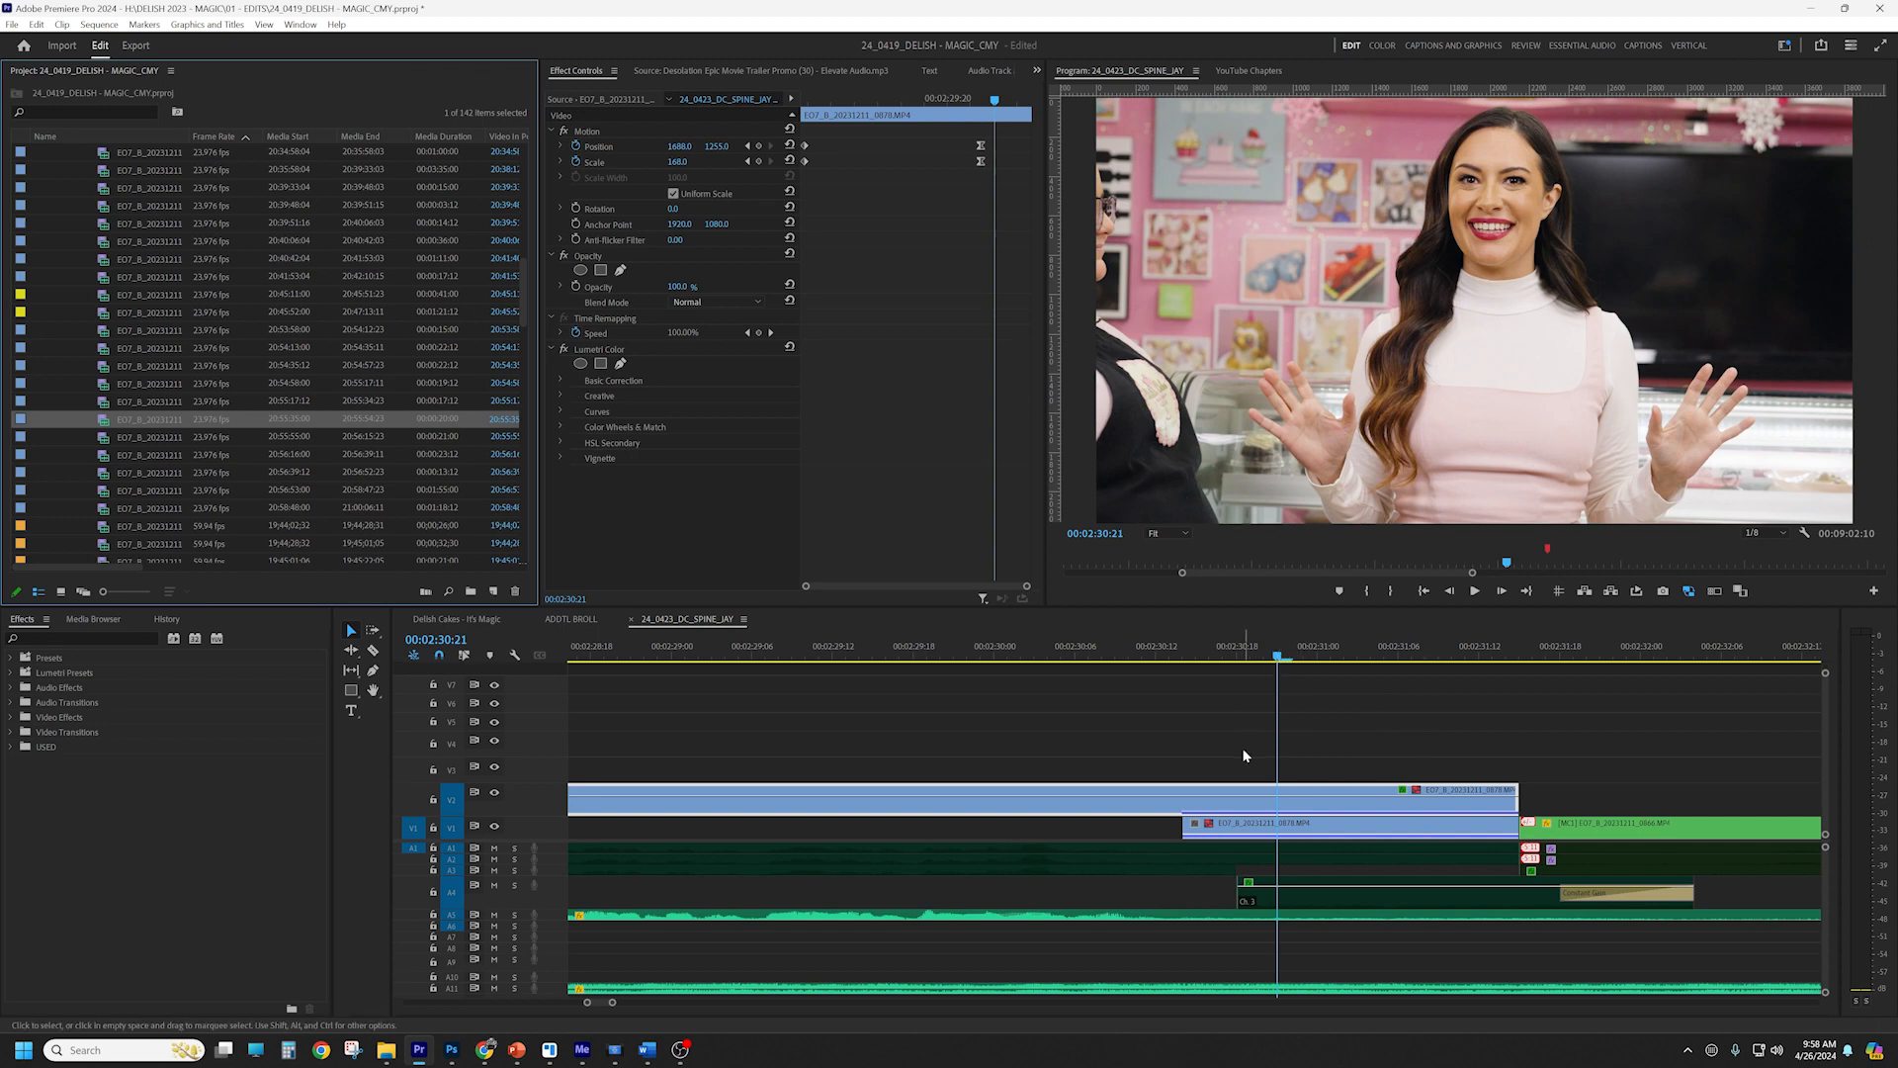
Survey the whole sequence on the timeline and return to a close view of the clips around the playhead
key("equal")
key("equal")
key("minus")
left_click(1195, 759)
key("minus")
key("minus")
key("minus")
key("minus")
key("minus")
key("minus")
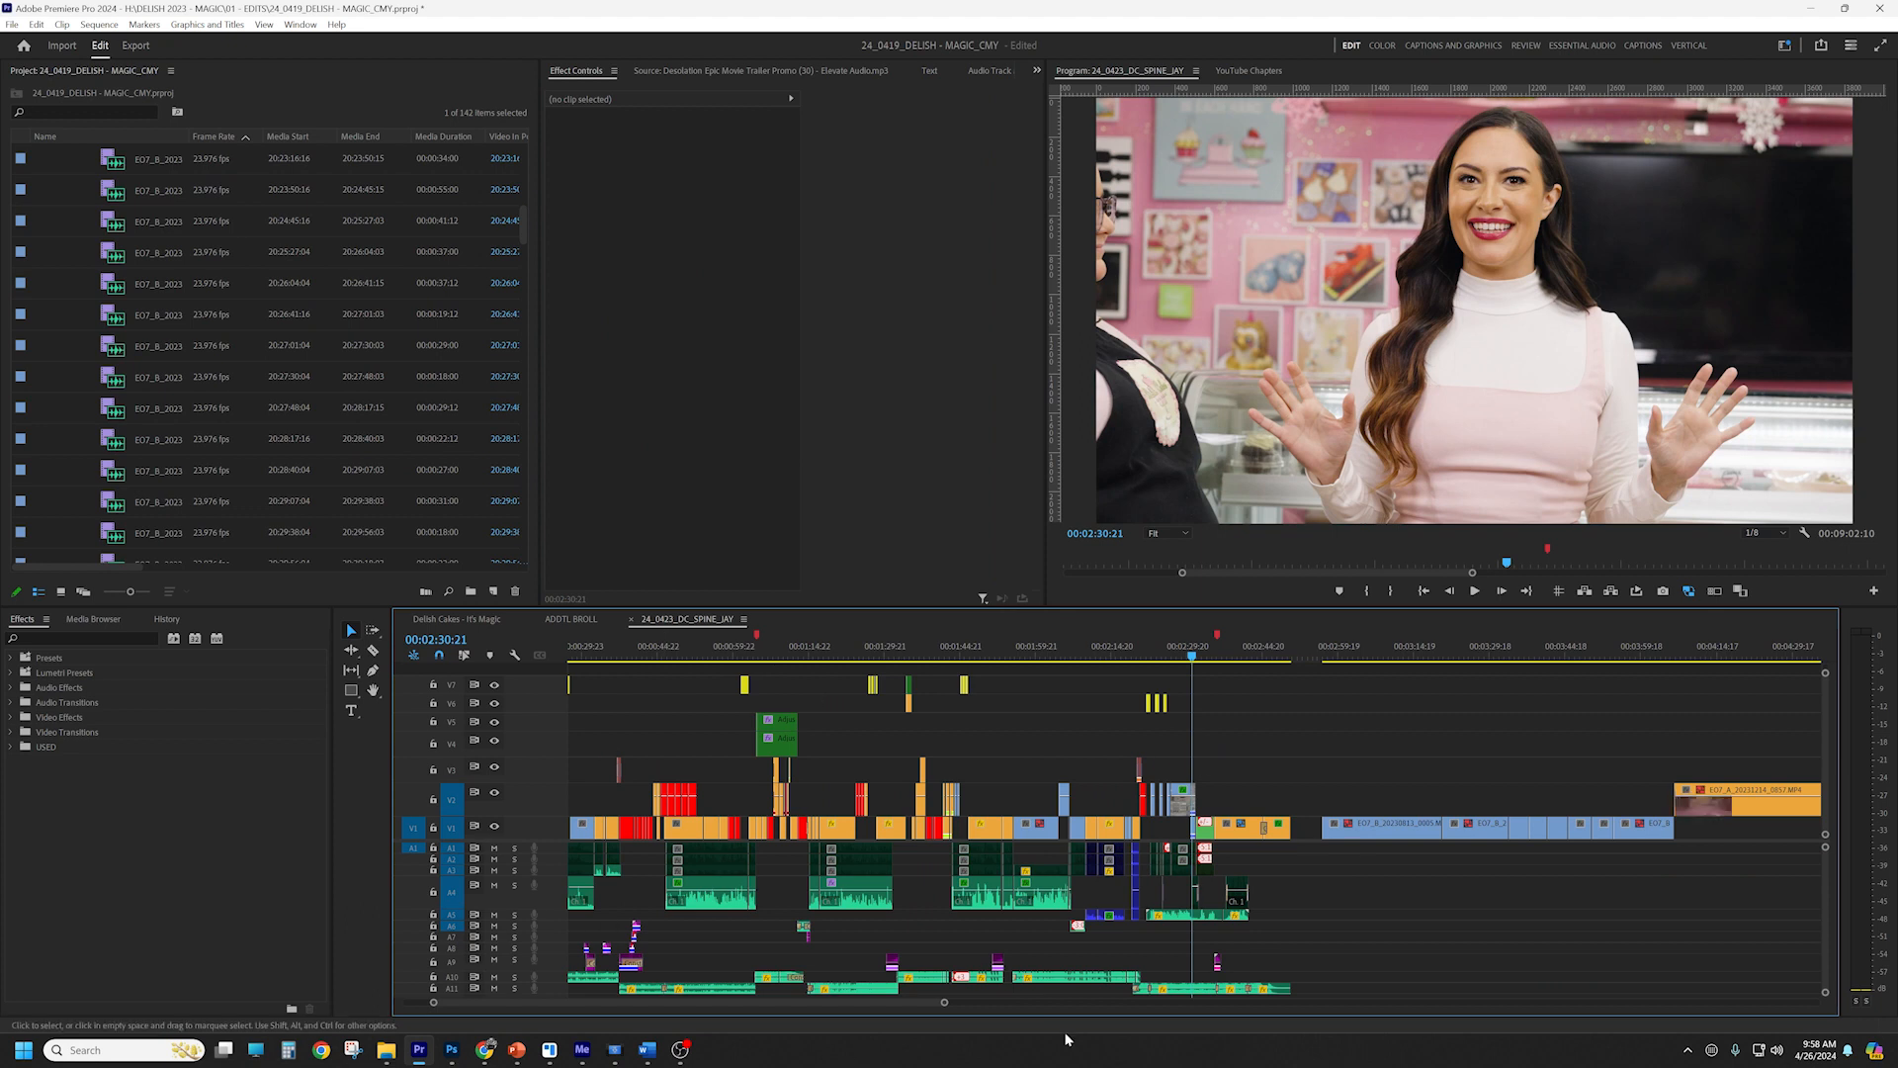
key("equal")
key("equal")
key("equal")
key("equal")
key("equal")
key("equal")
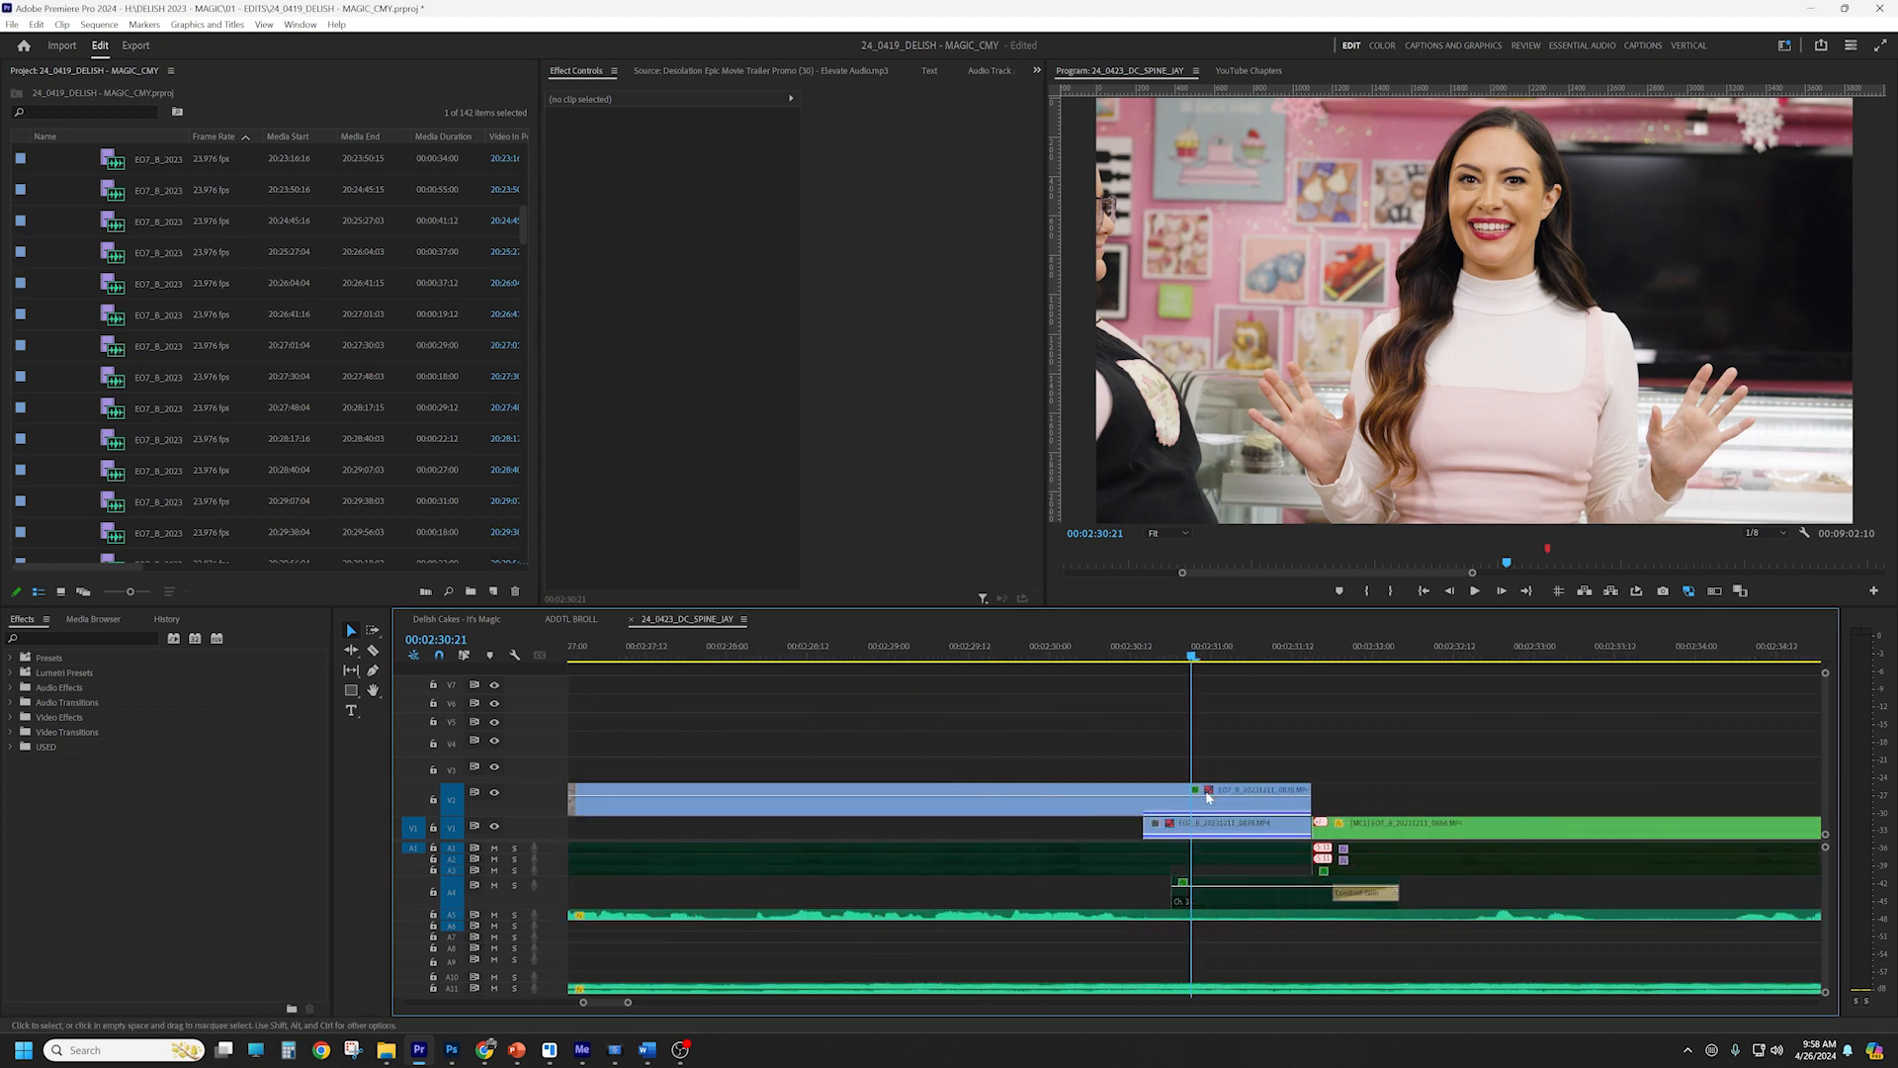
Select the long V2 clip at the playhead and locate its source file in the project
left_click(1185, 811)
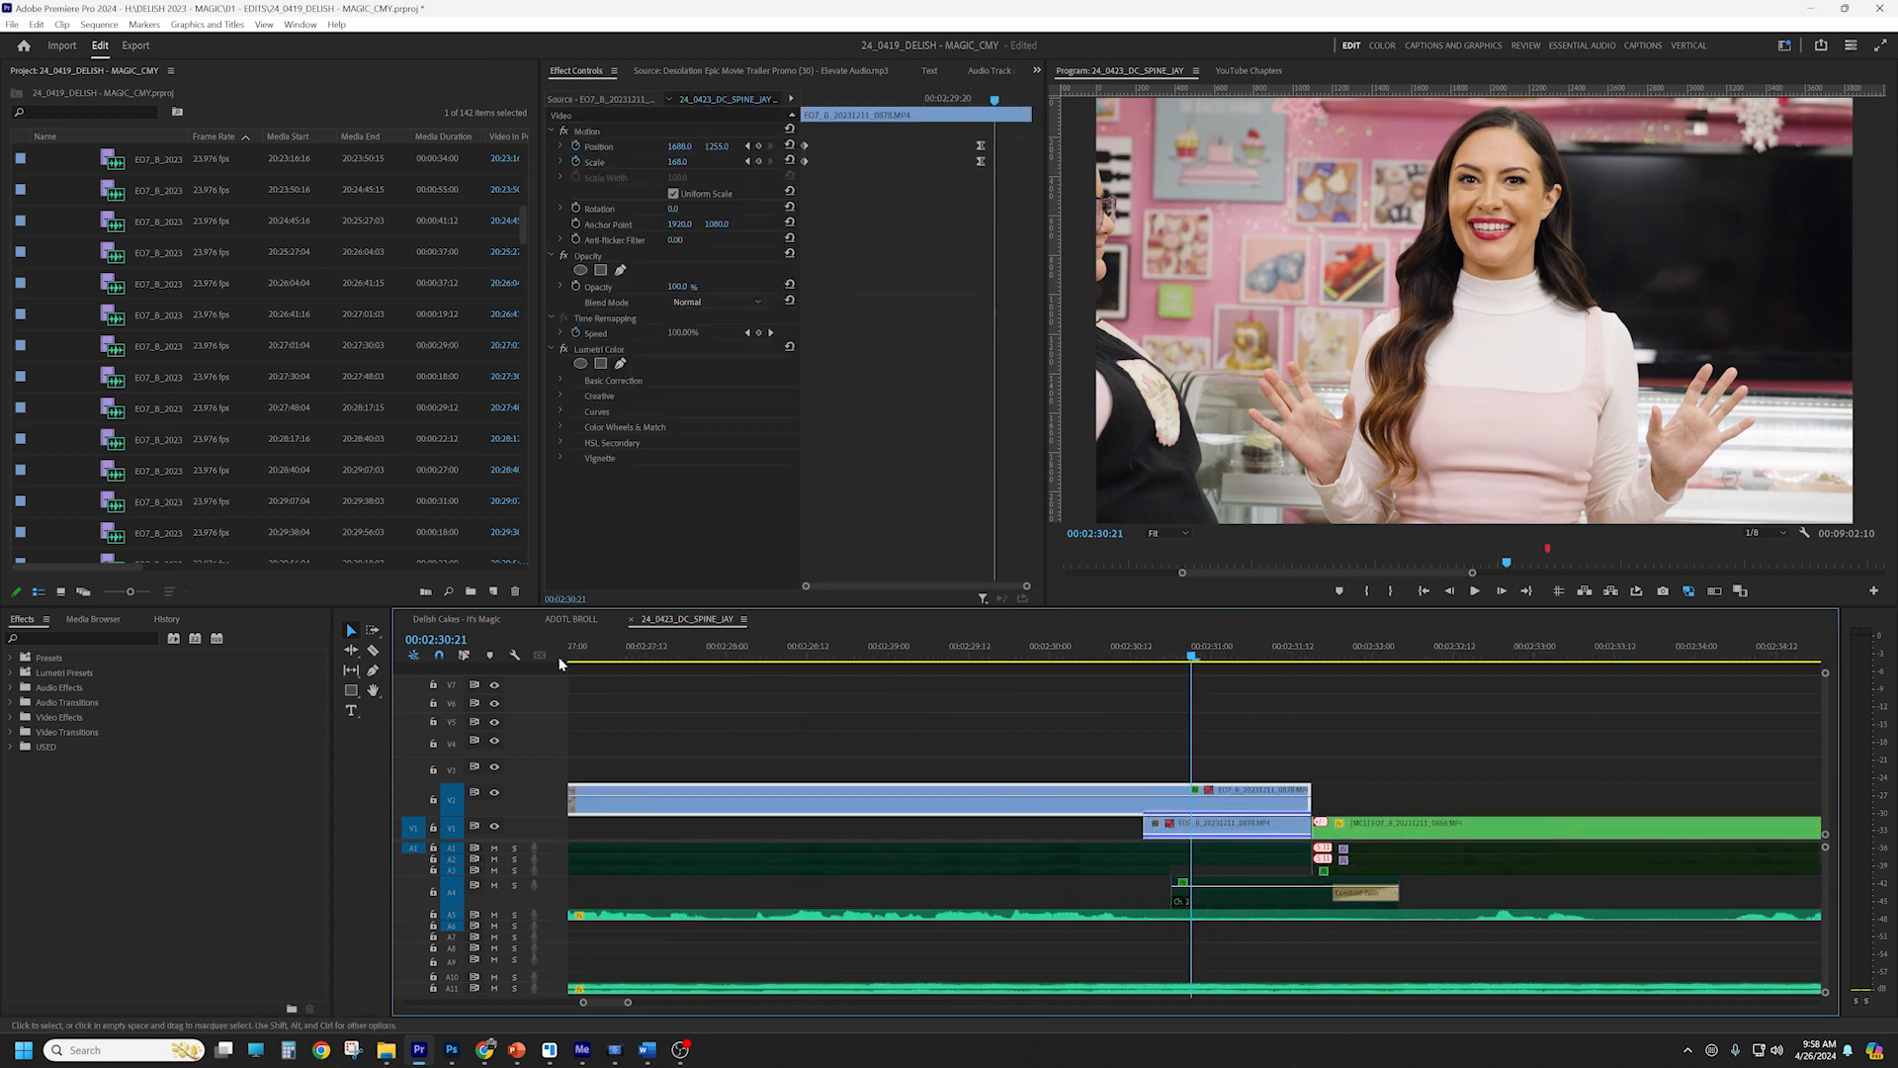
right_click(1217, 816)
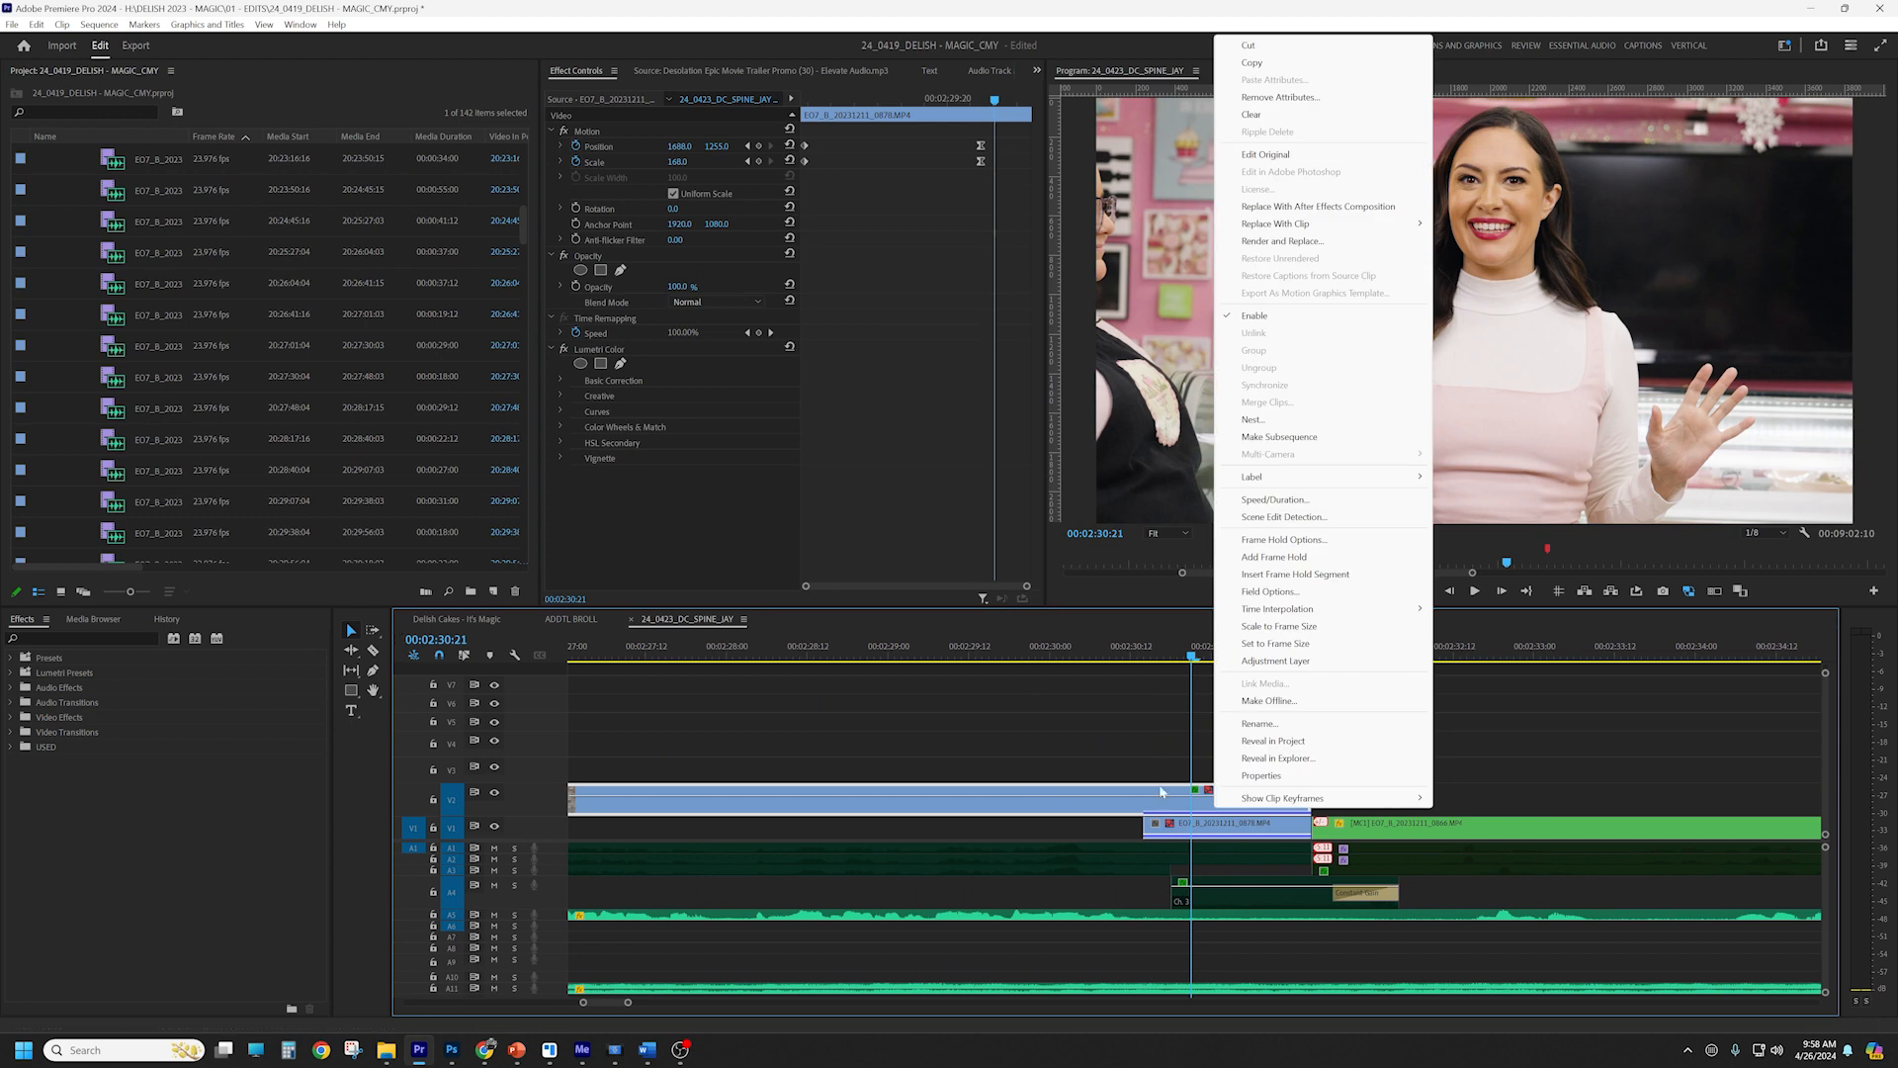
left_click(1167, 812)
right_click(1168, 812)
left_click(1226, 743)
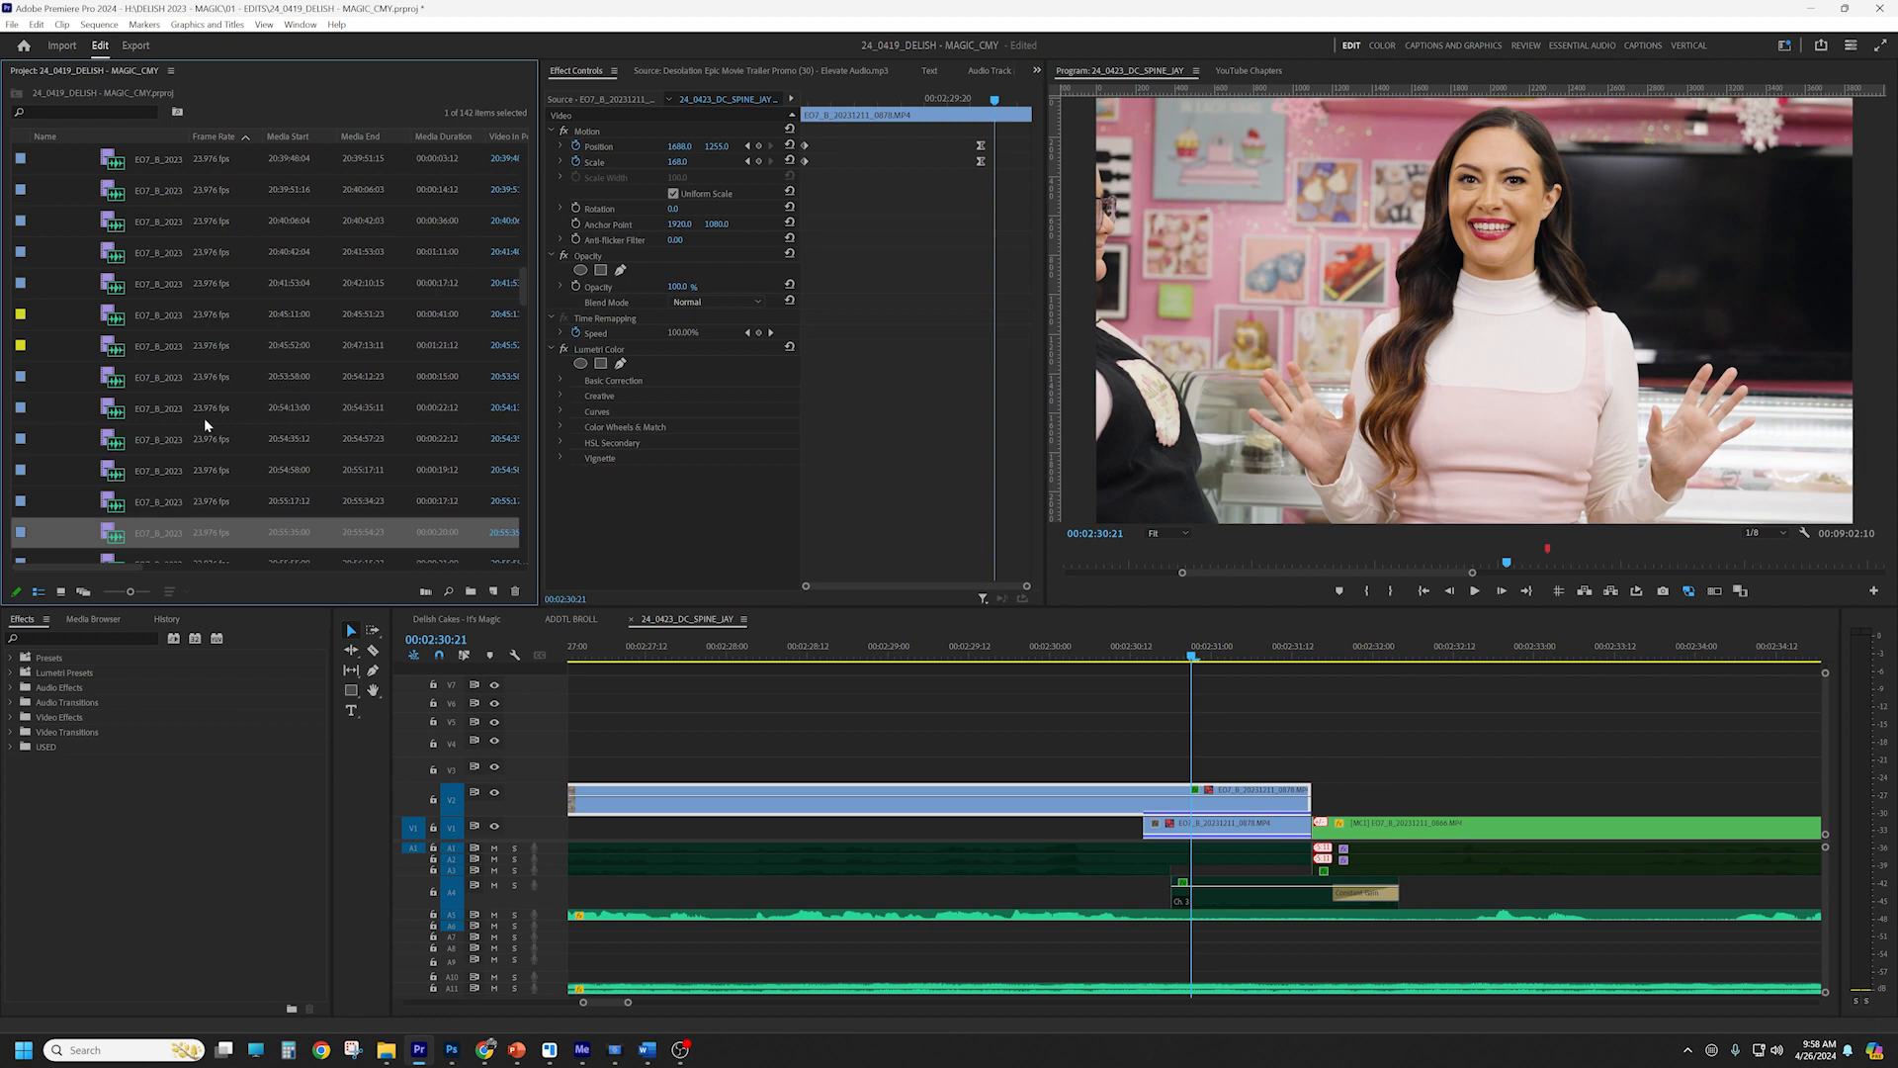
Select seven consecutive source clips around the revealed one and reduce the item size of the project list
left_click(196, 387, "shift")
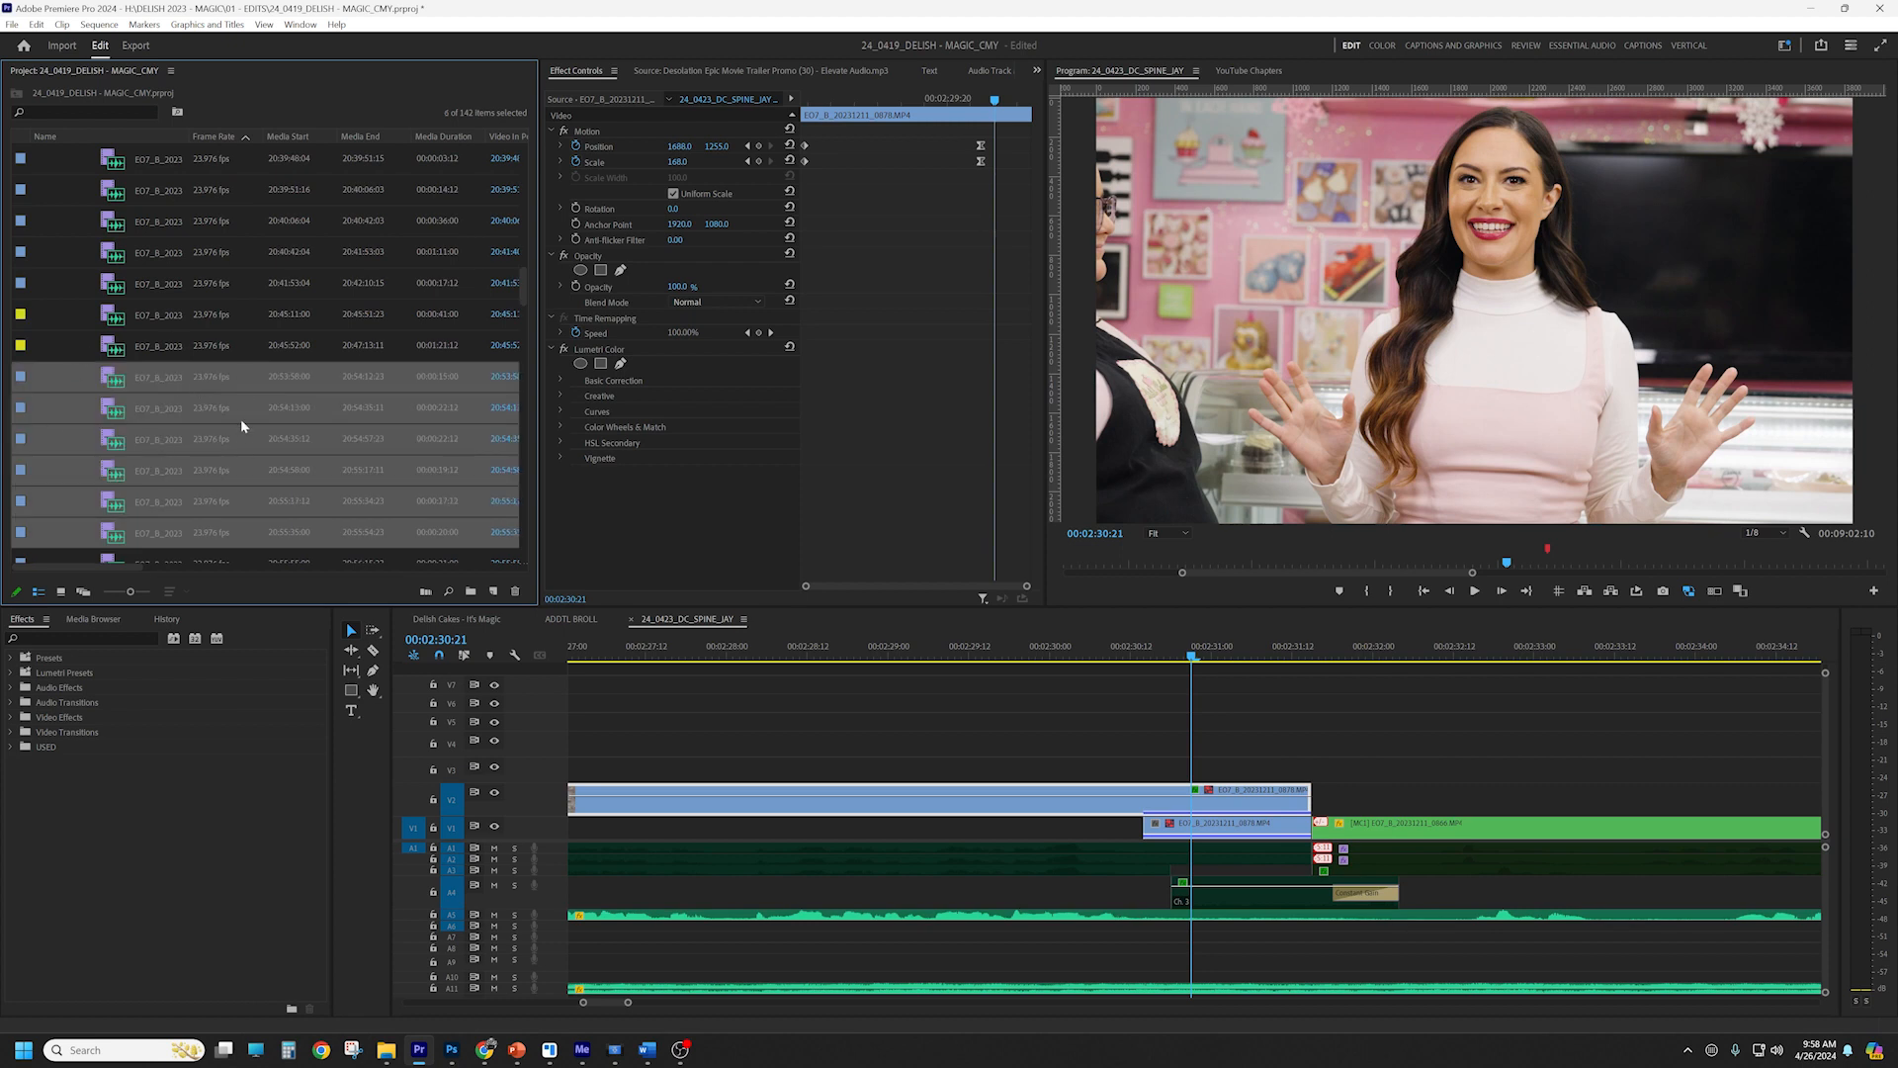
scroll(157, 443, "down", 2)
left_click_drag(131, 591, 97, 592)
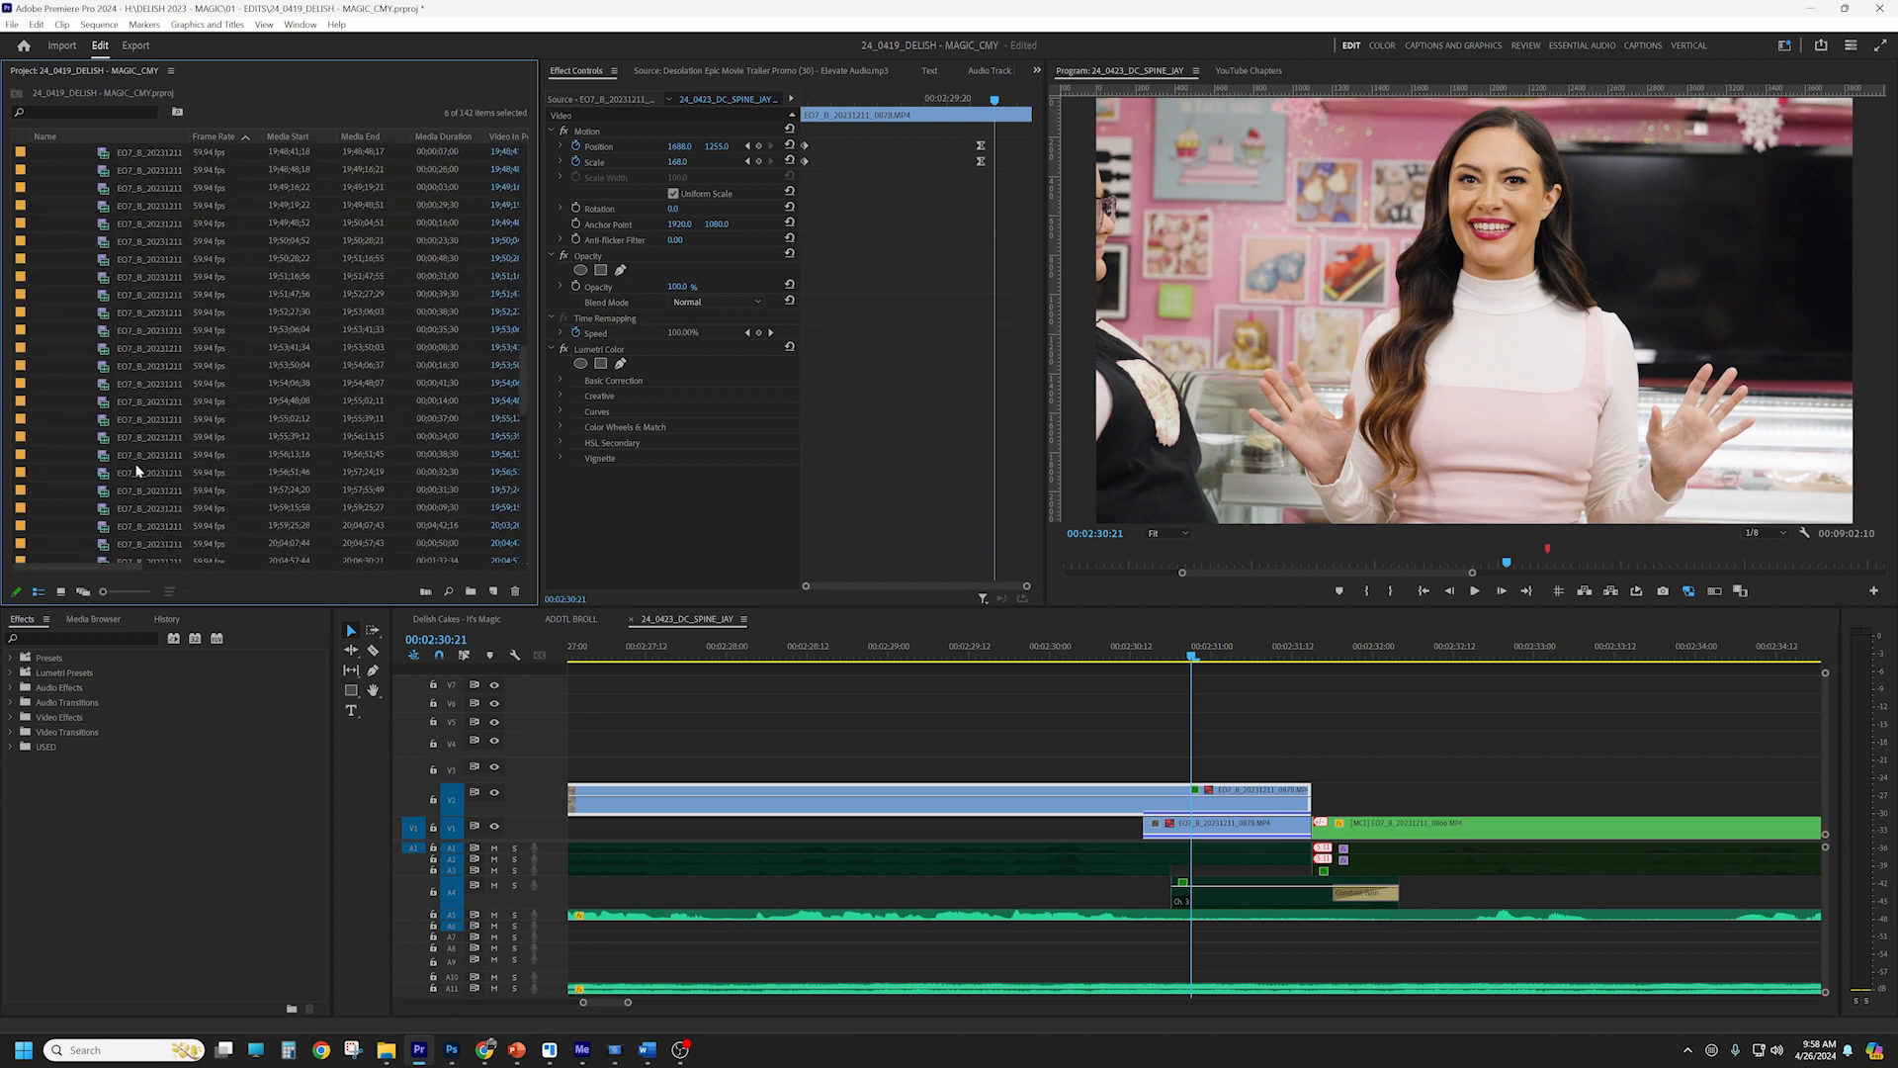
scroll(144, 385, "up", 10)
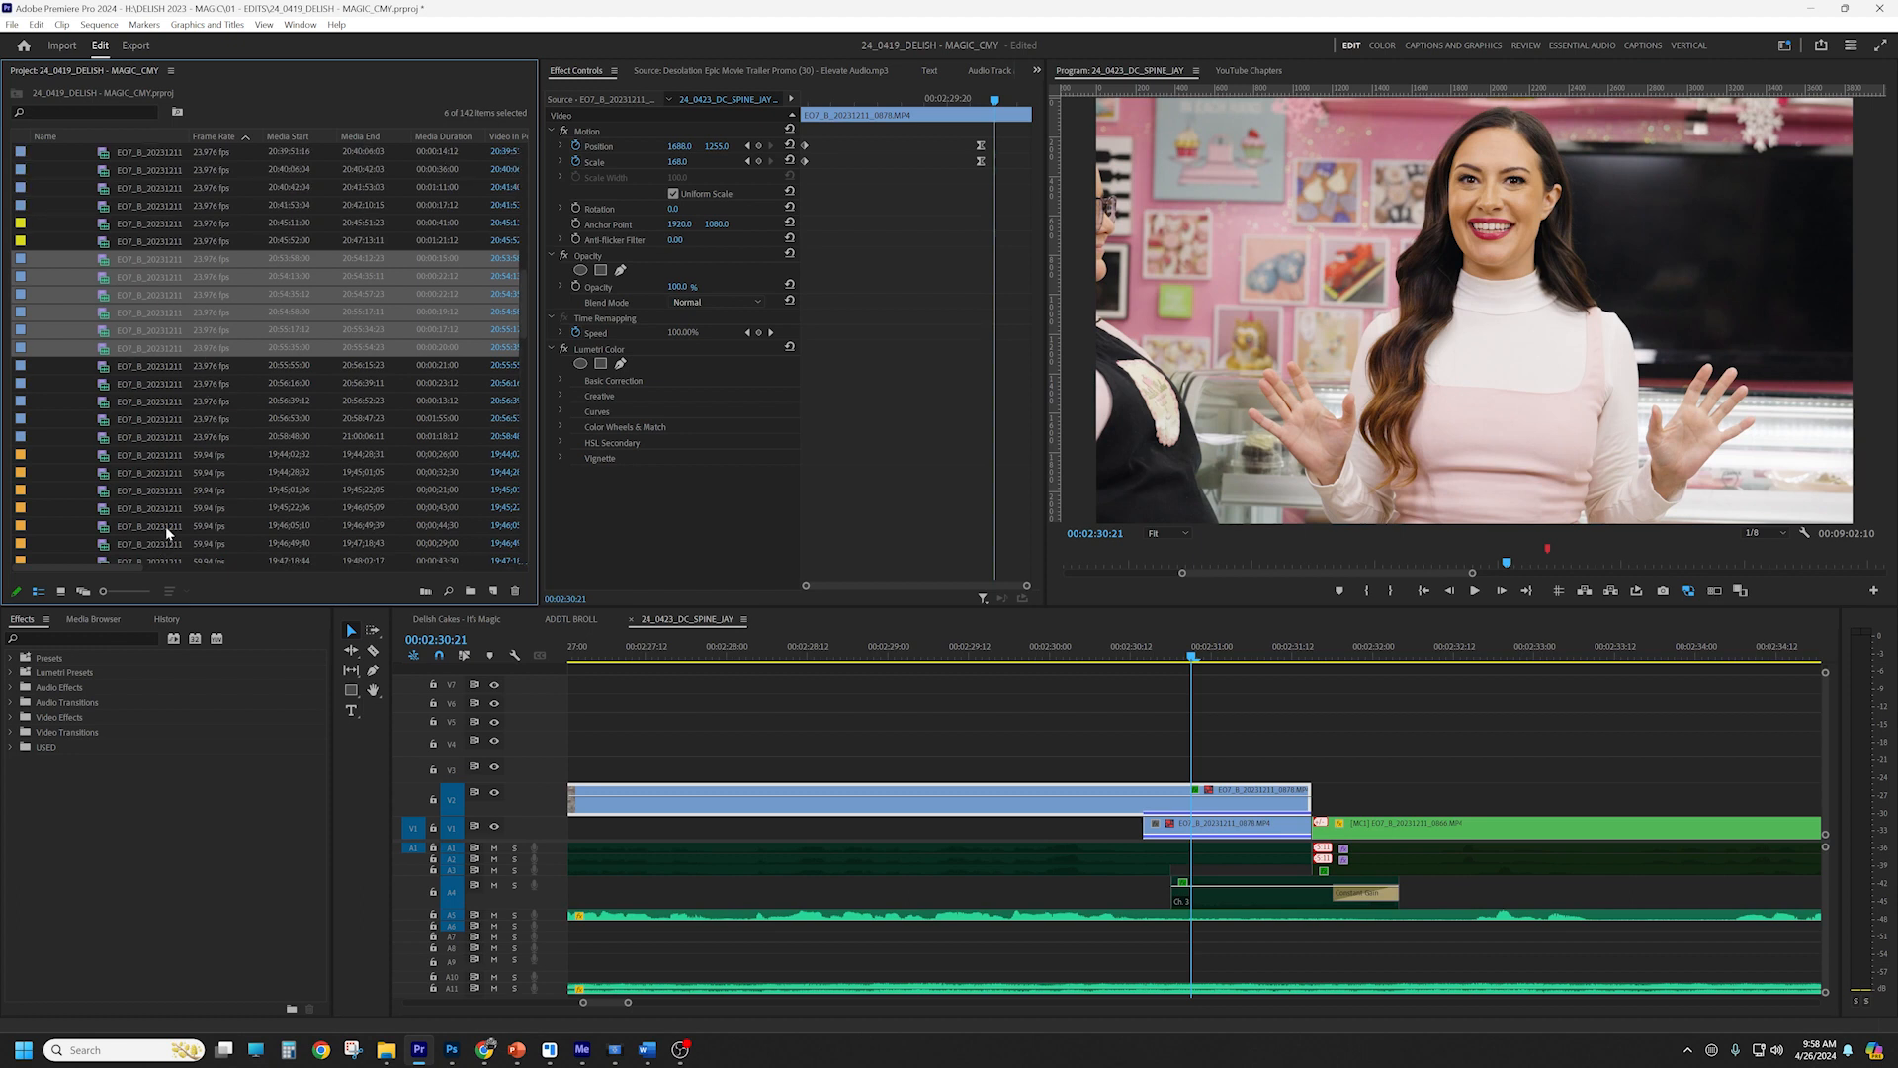
scroll(168, 519, "down", 12)
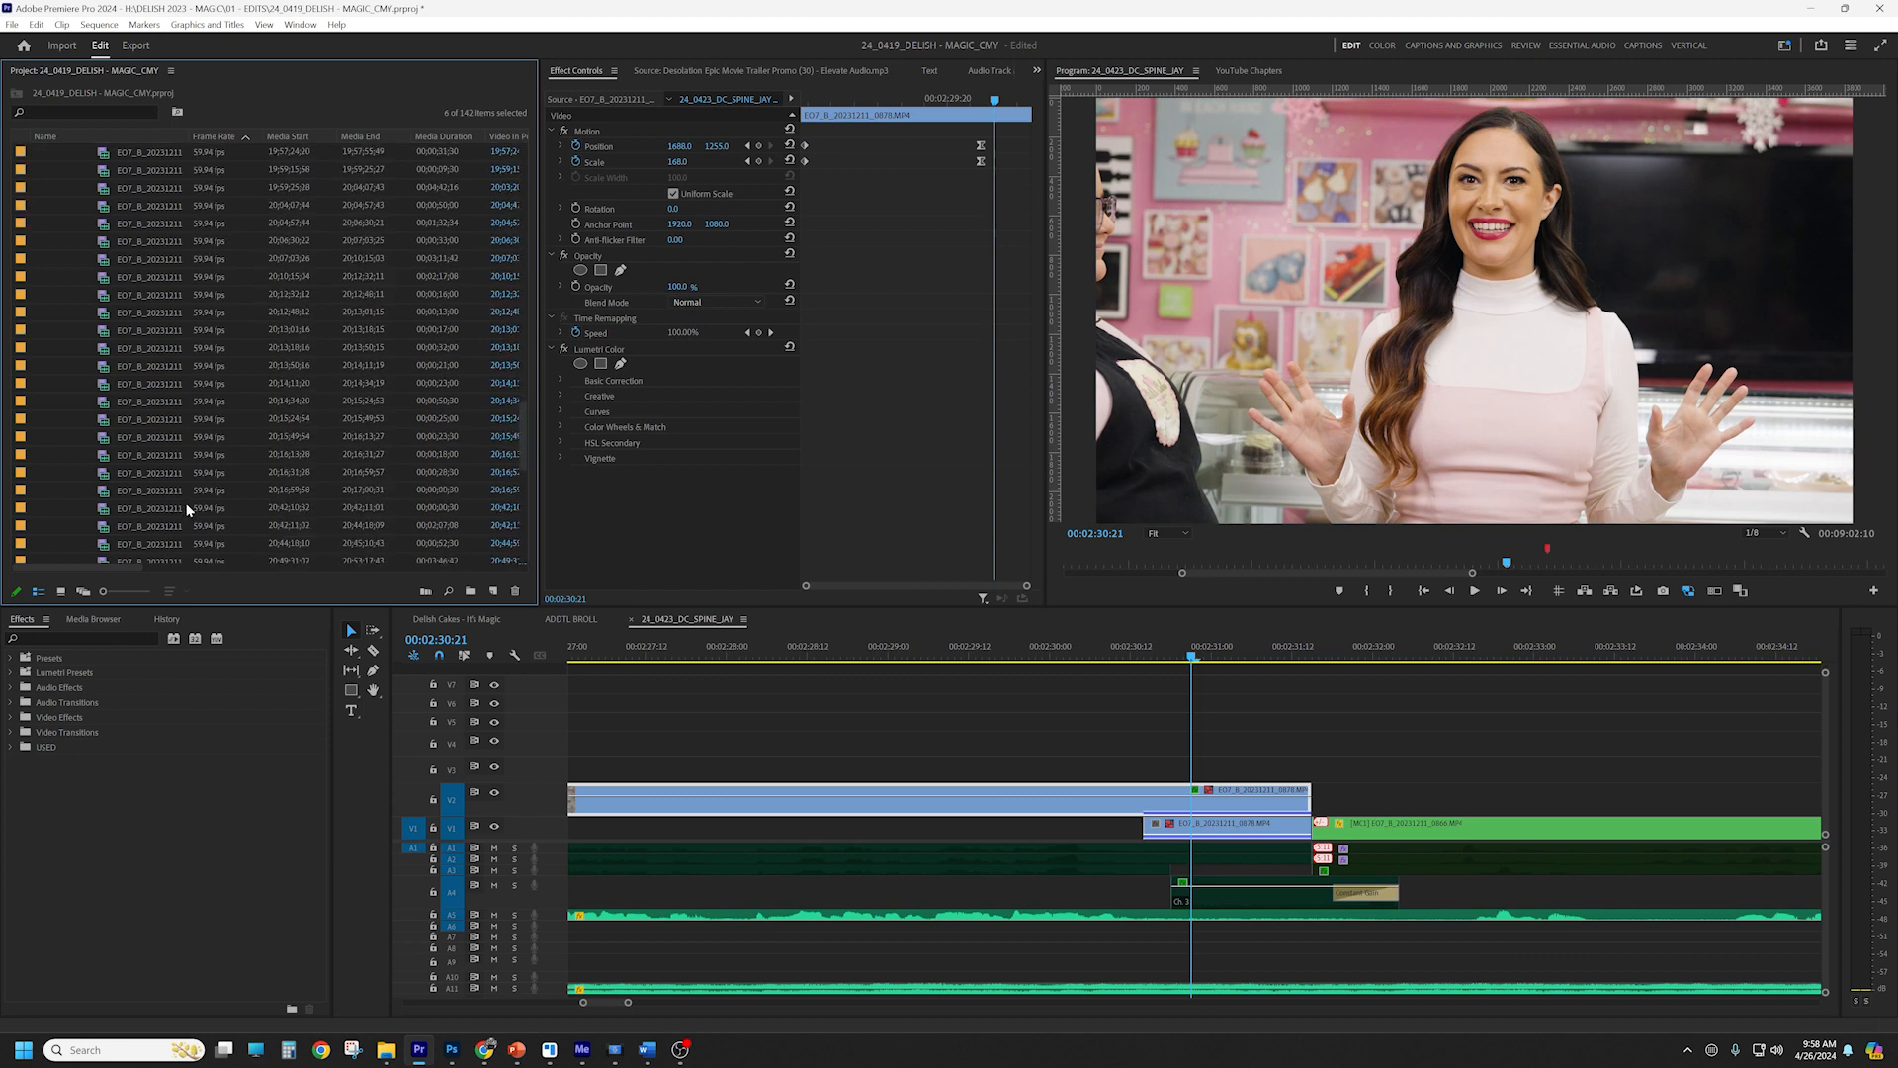
scroll(178, 457, "up", 3)
scroll(176, 366, "up", 10)
scroll(181, 342, "down", 8)
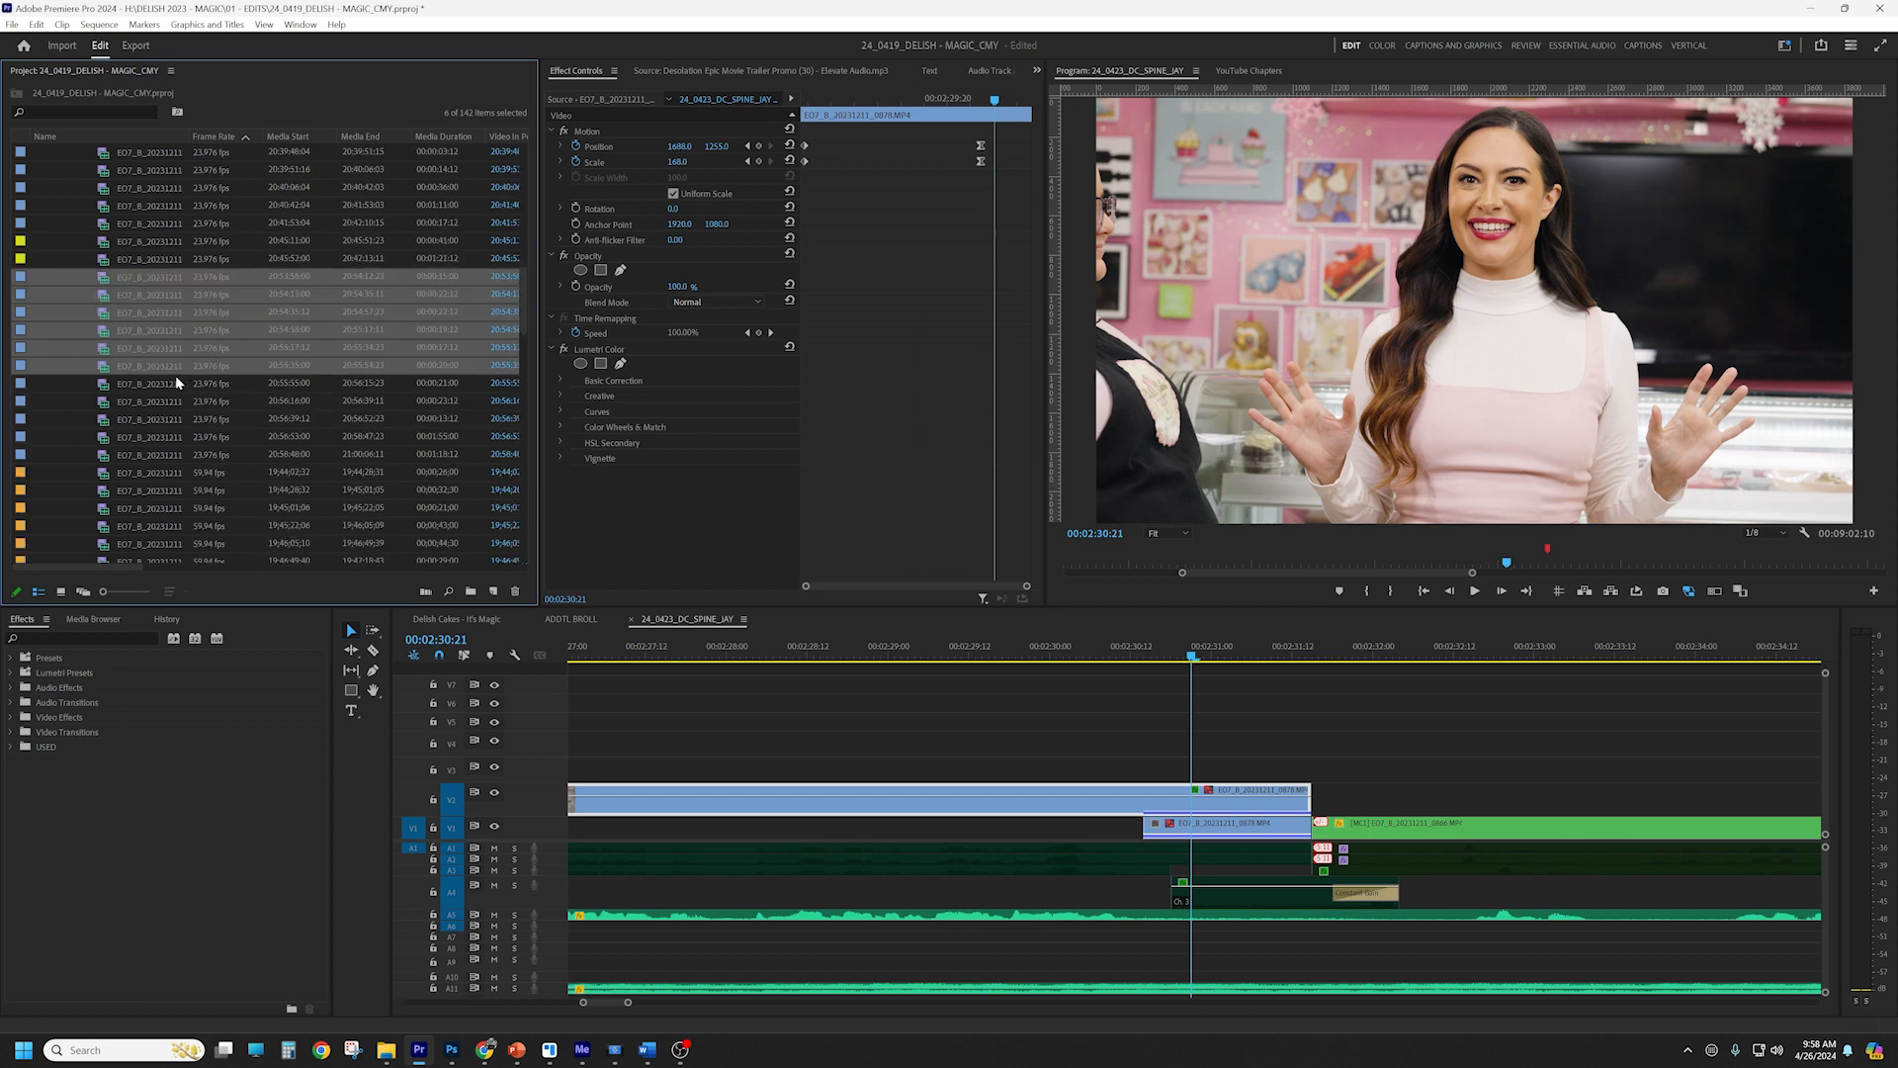
left_click(175, 380, "shift")
Reveal only the V2 clip's source in the project and move the playhead back to 00:02:29:17 within that clip
right_click(1171, 805)
left_click(1255, 738)
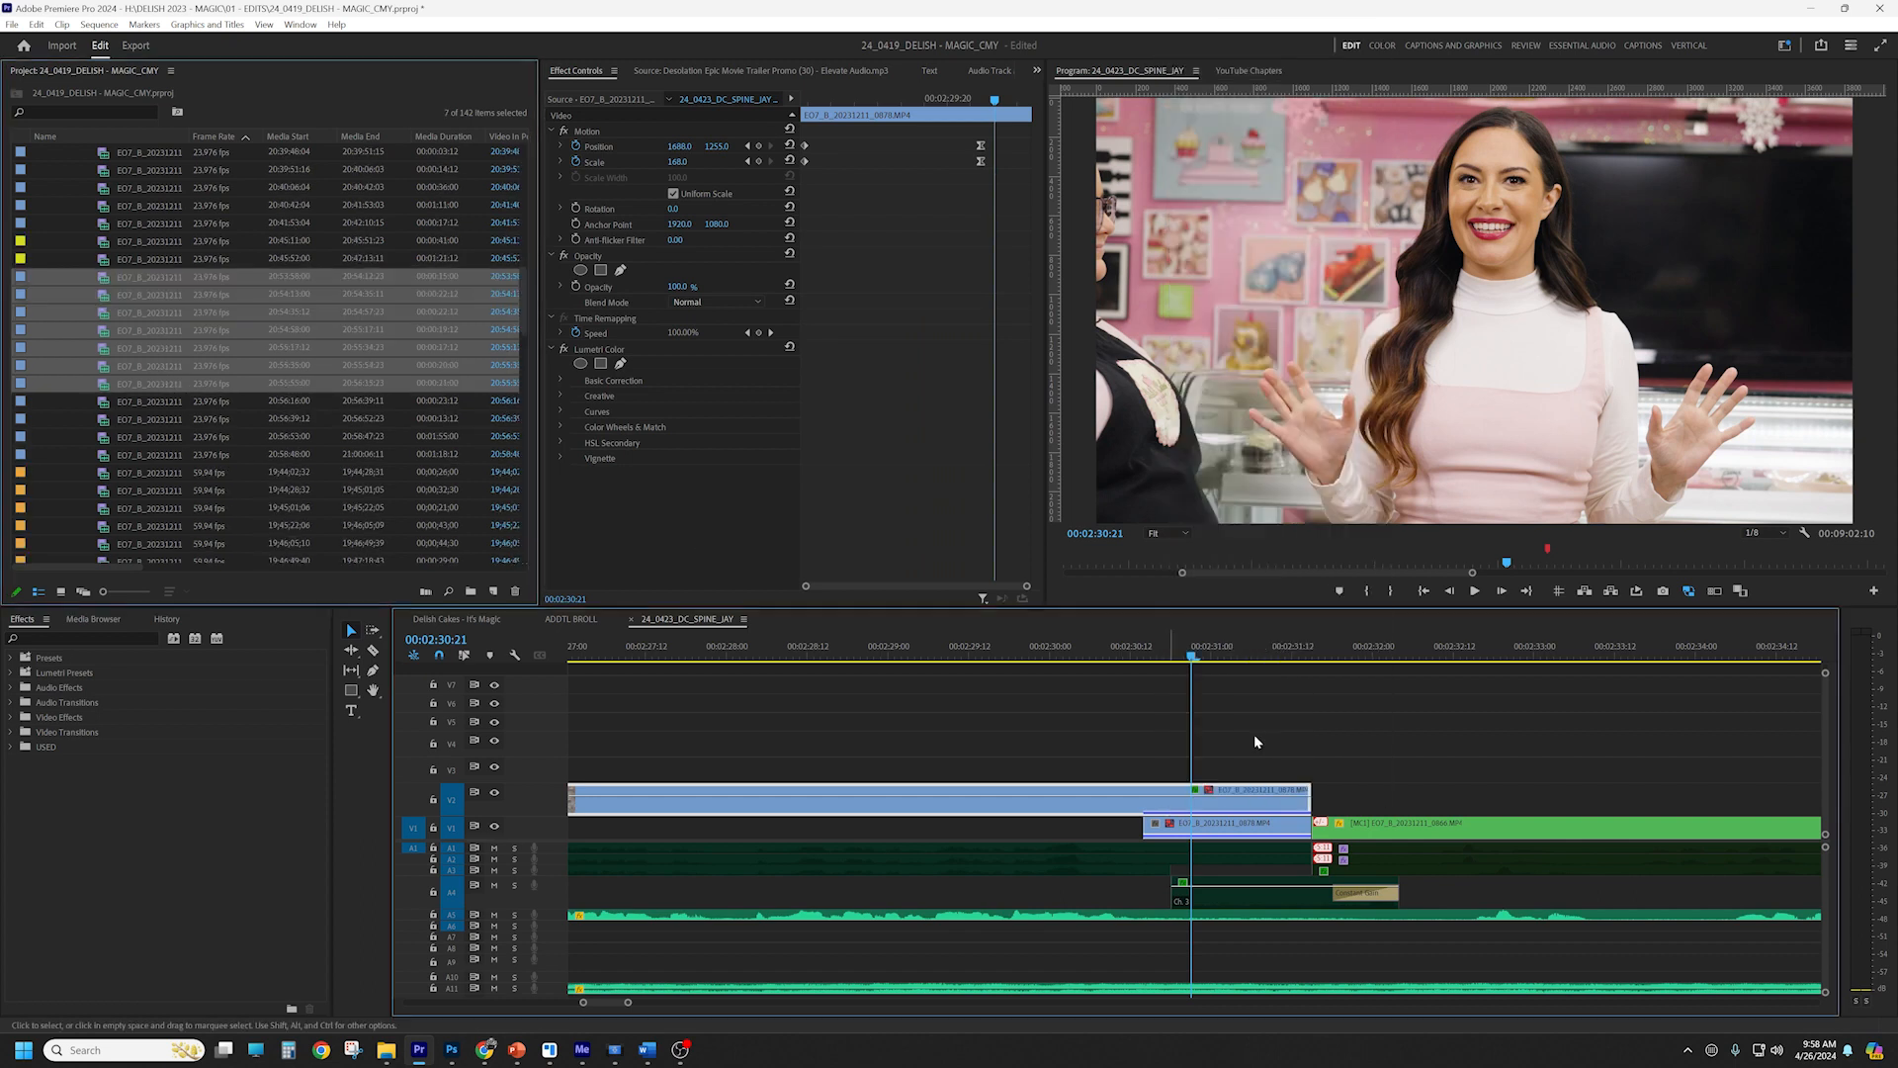
left_click(1070, 656)
left_click_drag(1043, 665, 1002, 657)
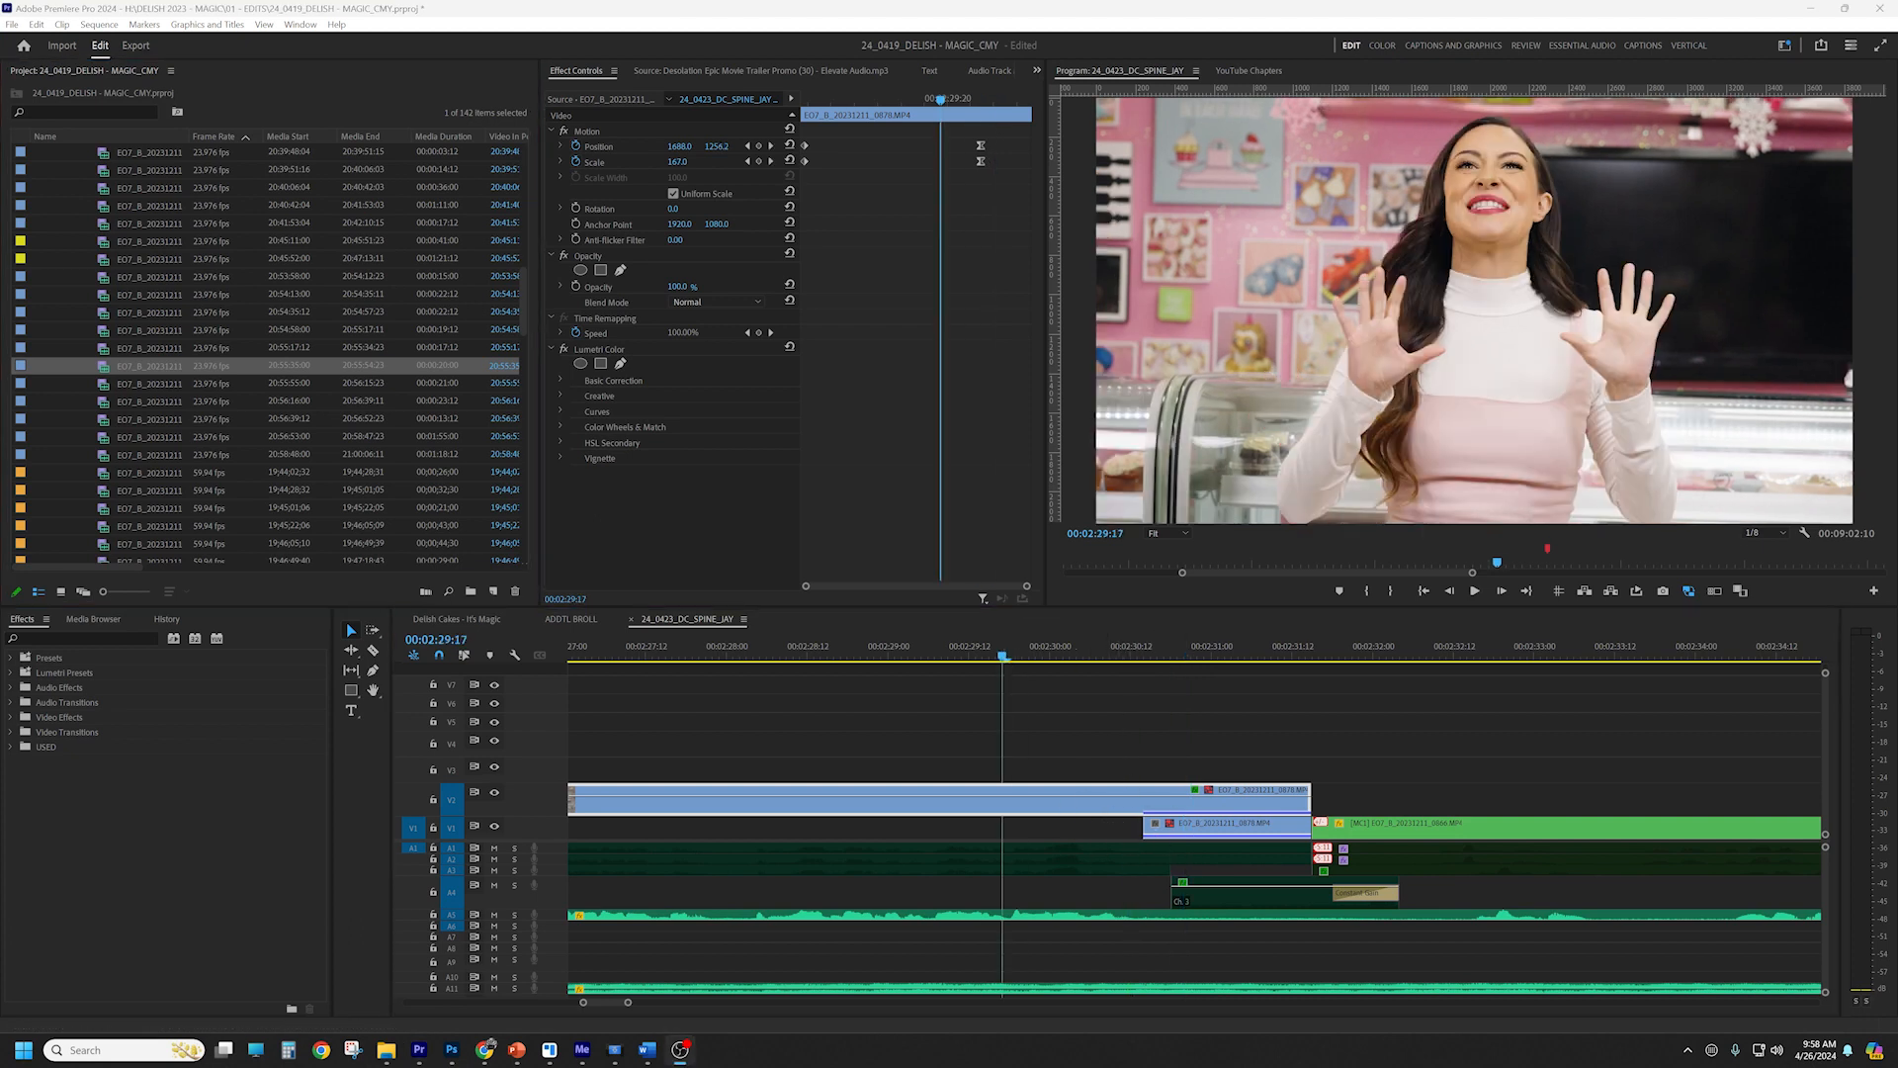
left_click(1097, 813)
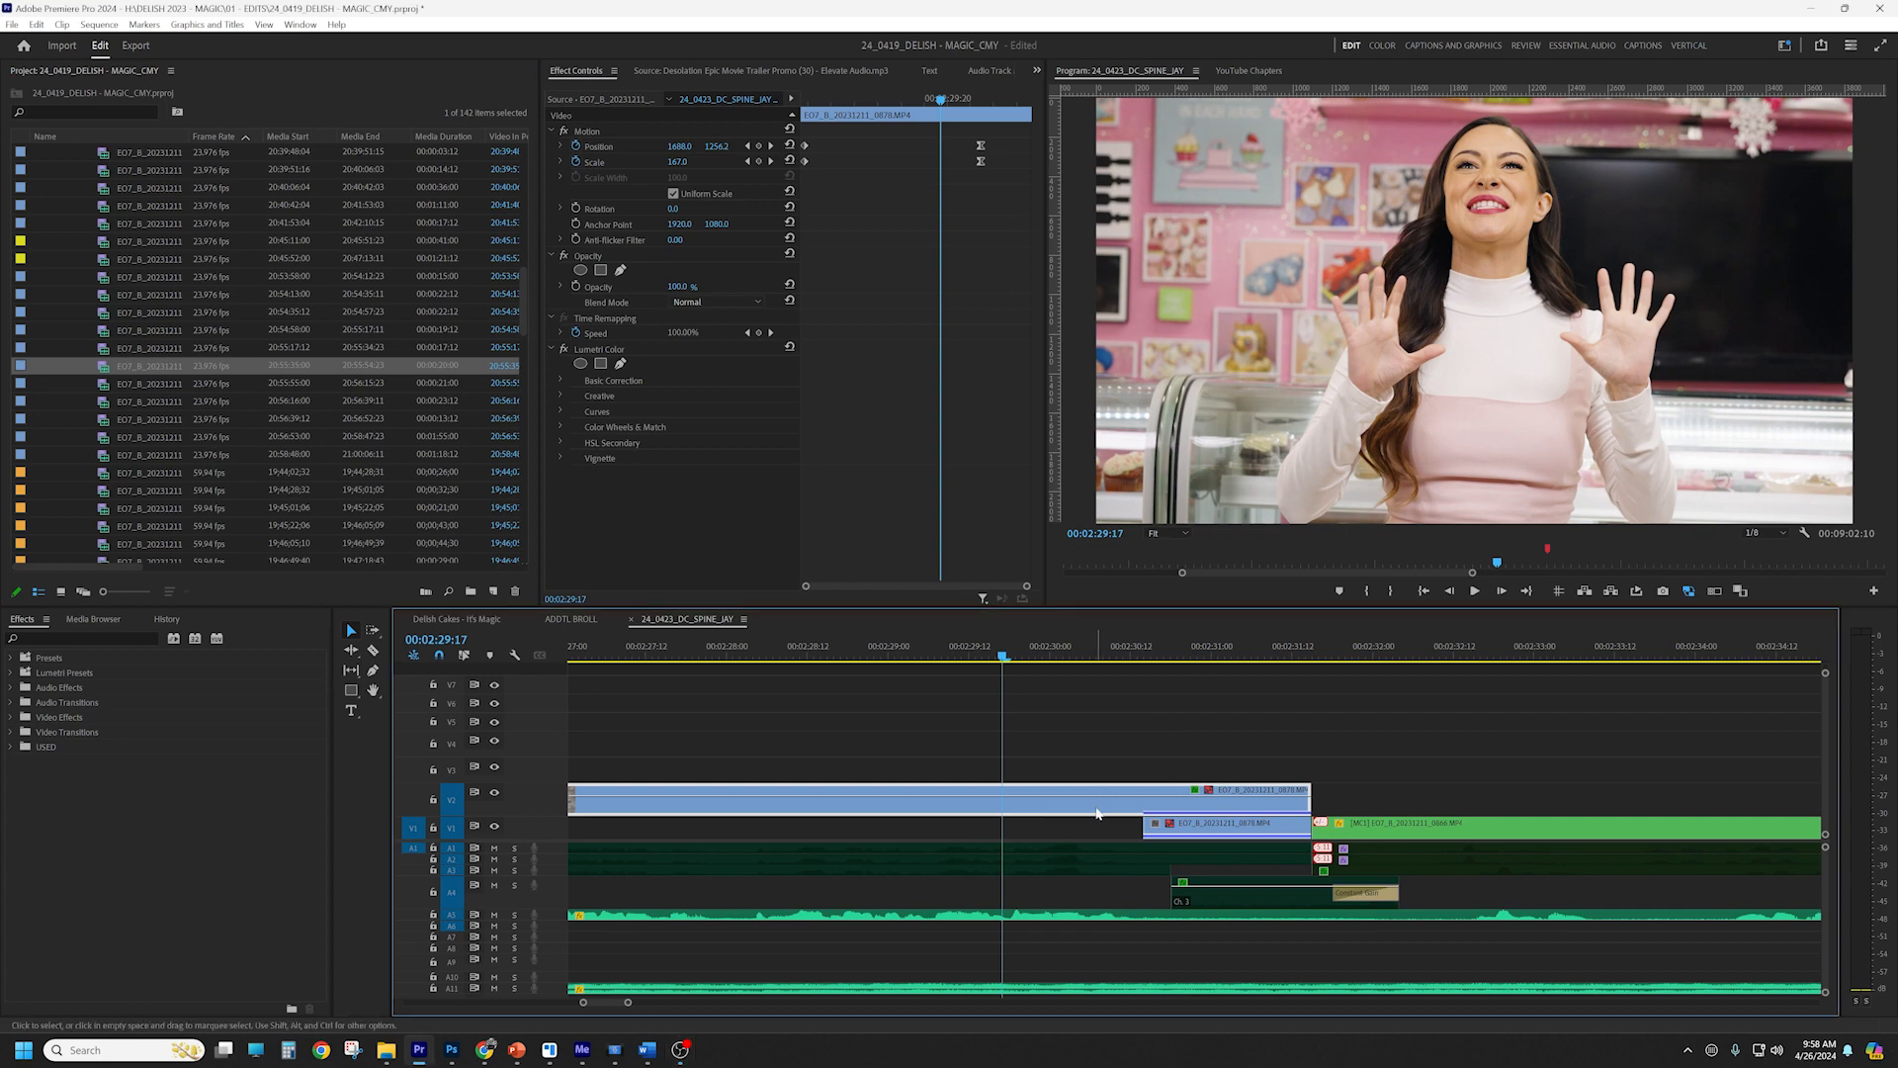
Start creating a proxy for the revealed source clip, with the frame size set to Quarter
right_click(165, 371)
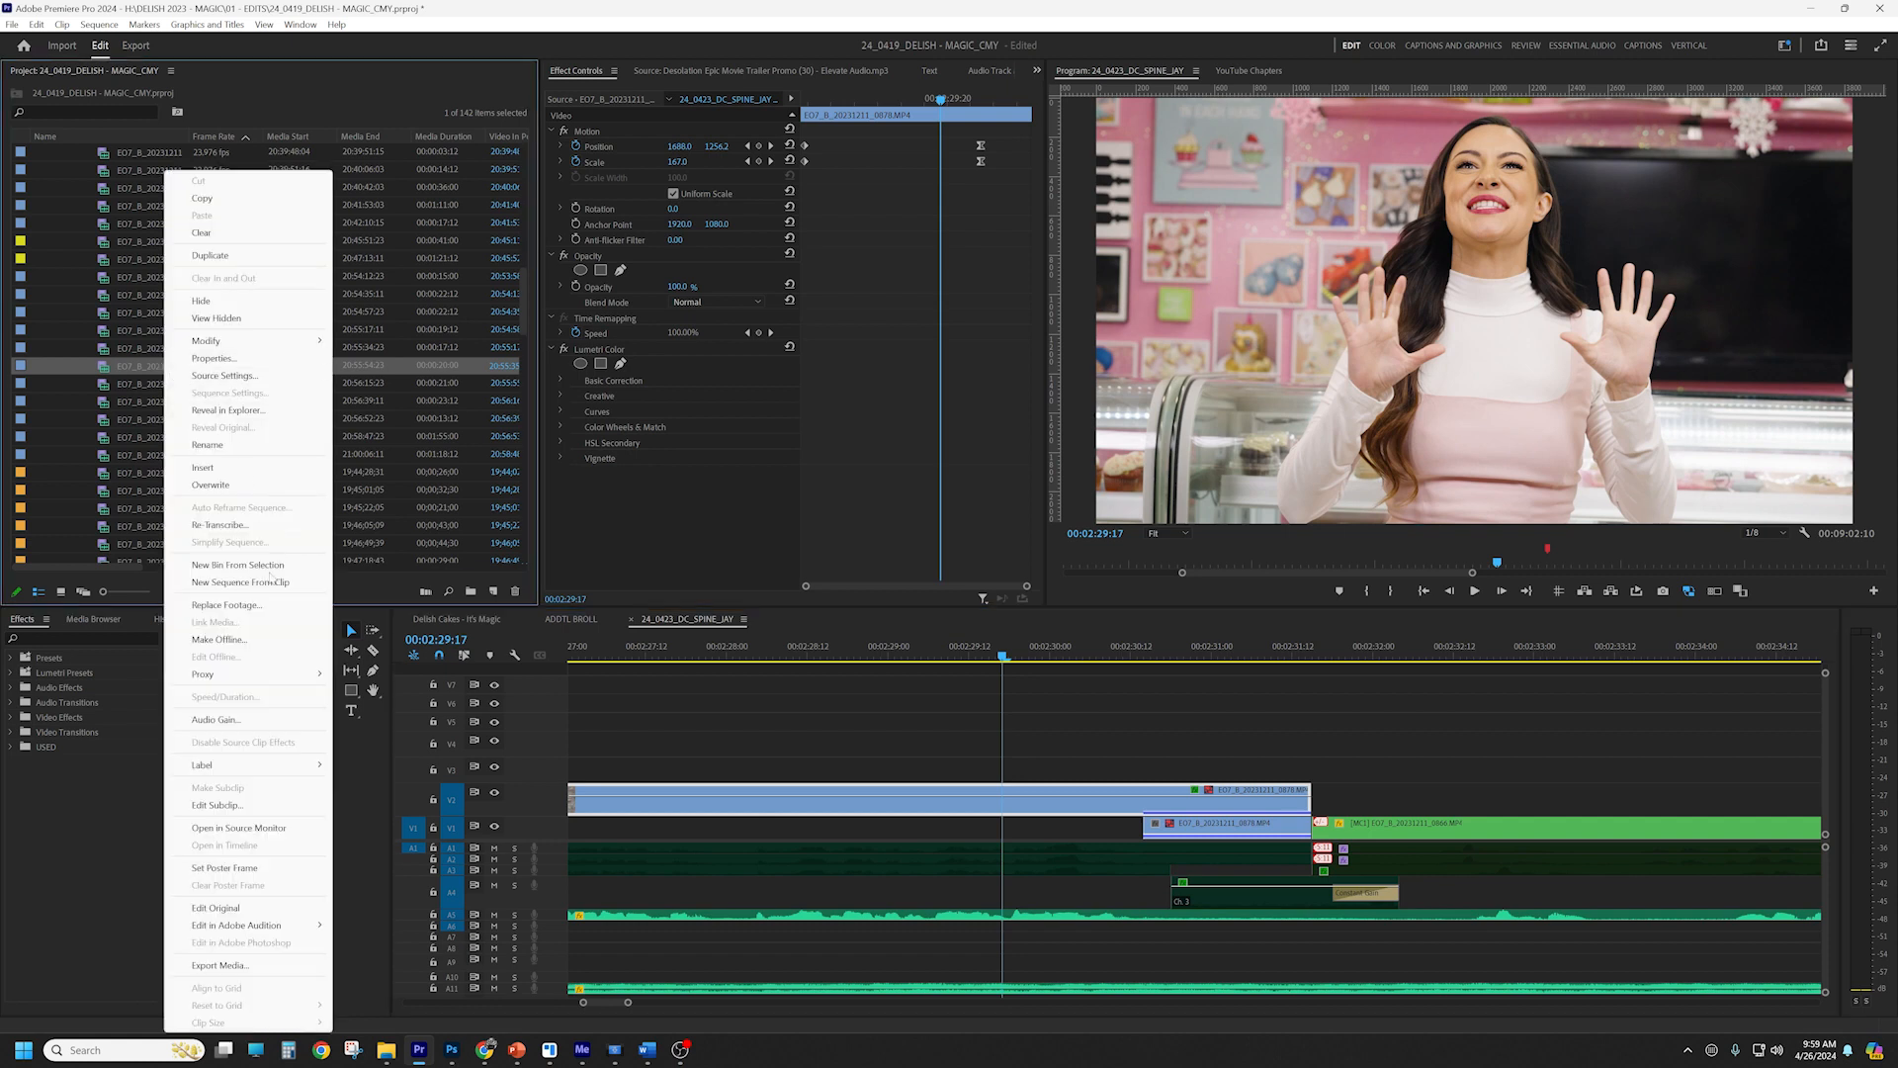
mouse_move(250, 680)
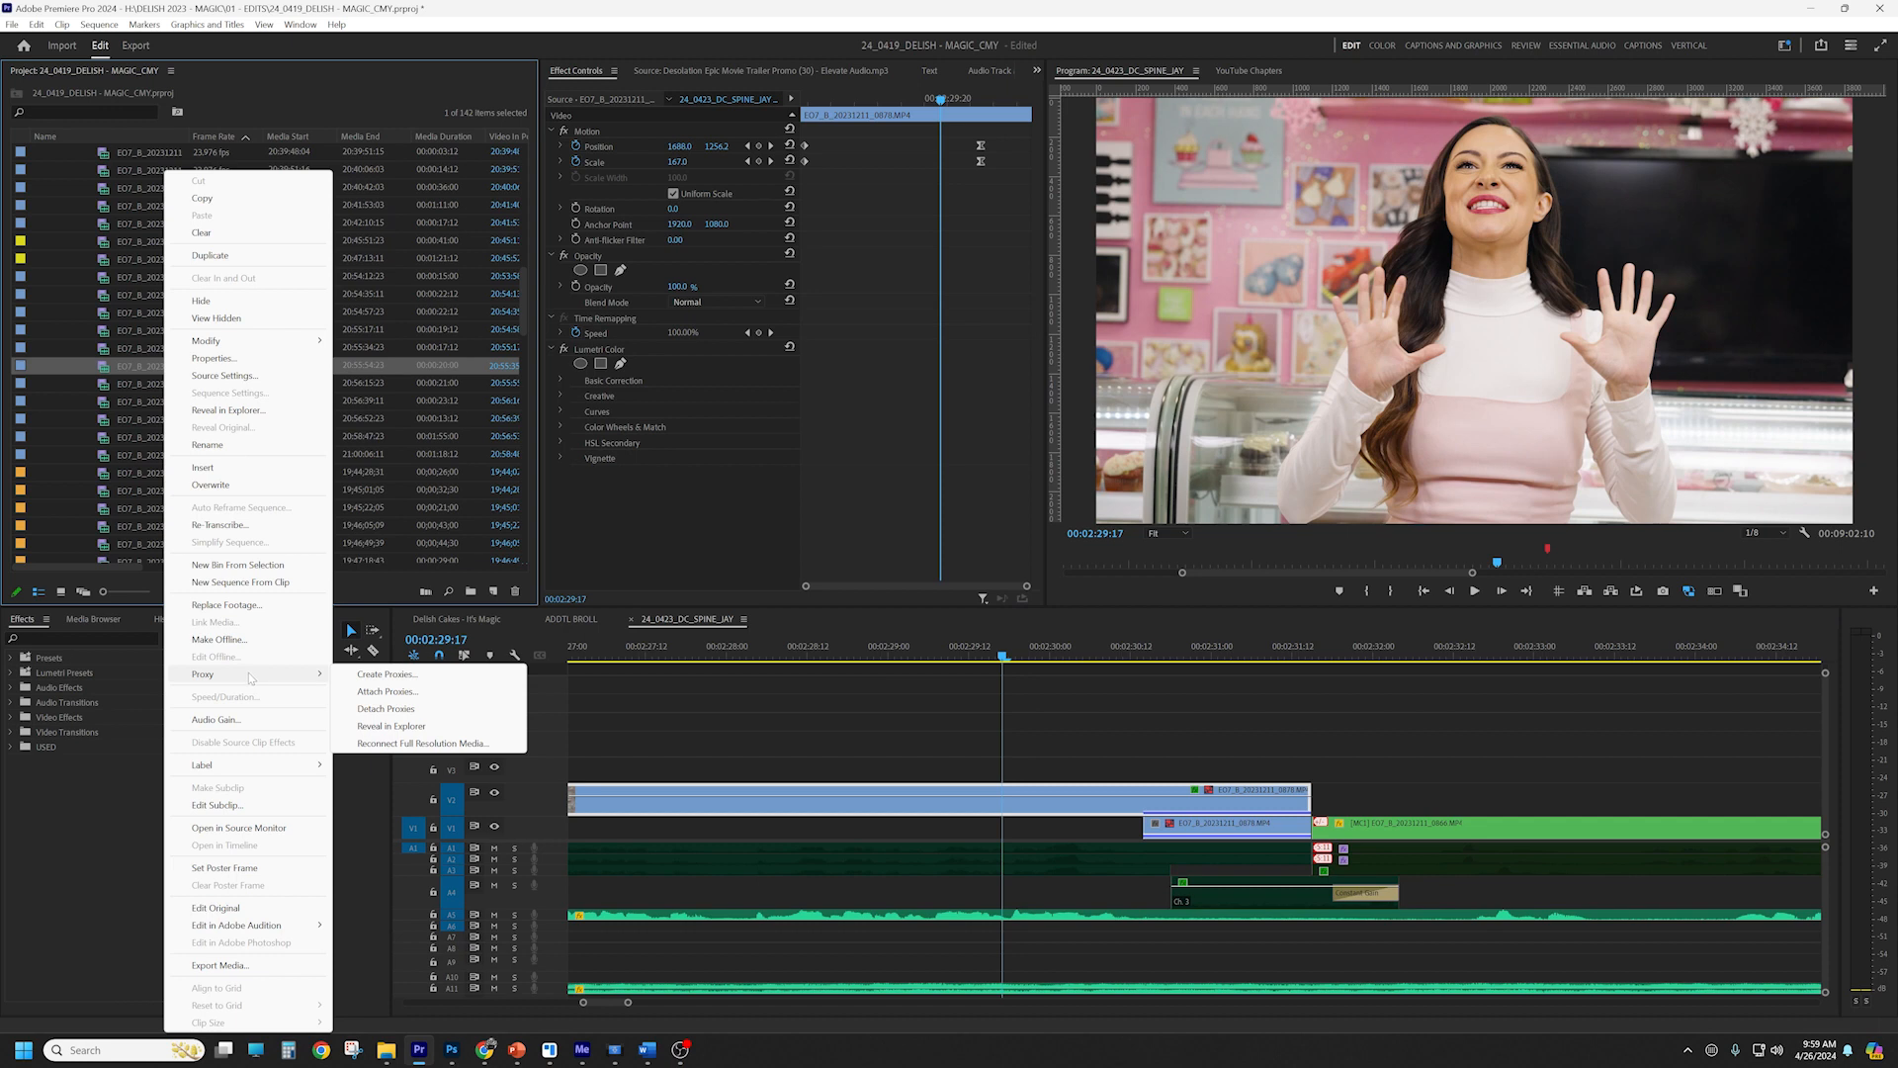
left_click(400, 677)
left_click_drag(951, 453, 978, 451)
left_click(982, 483)
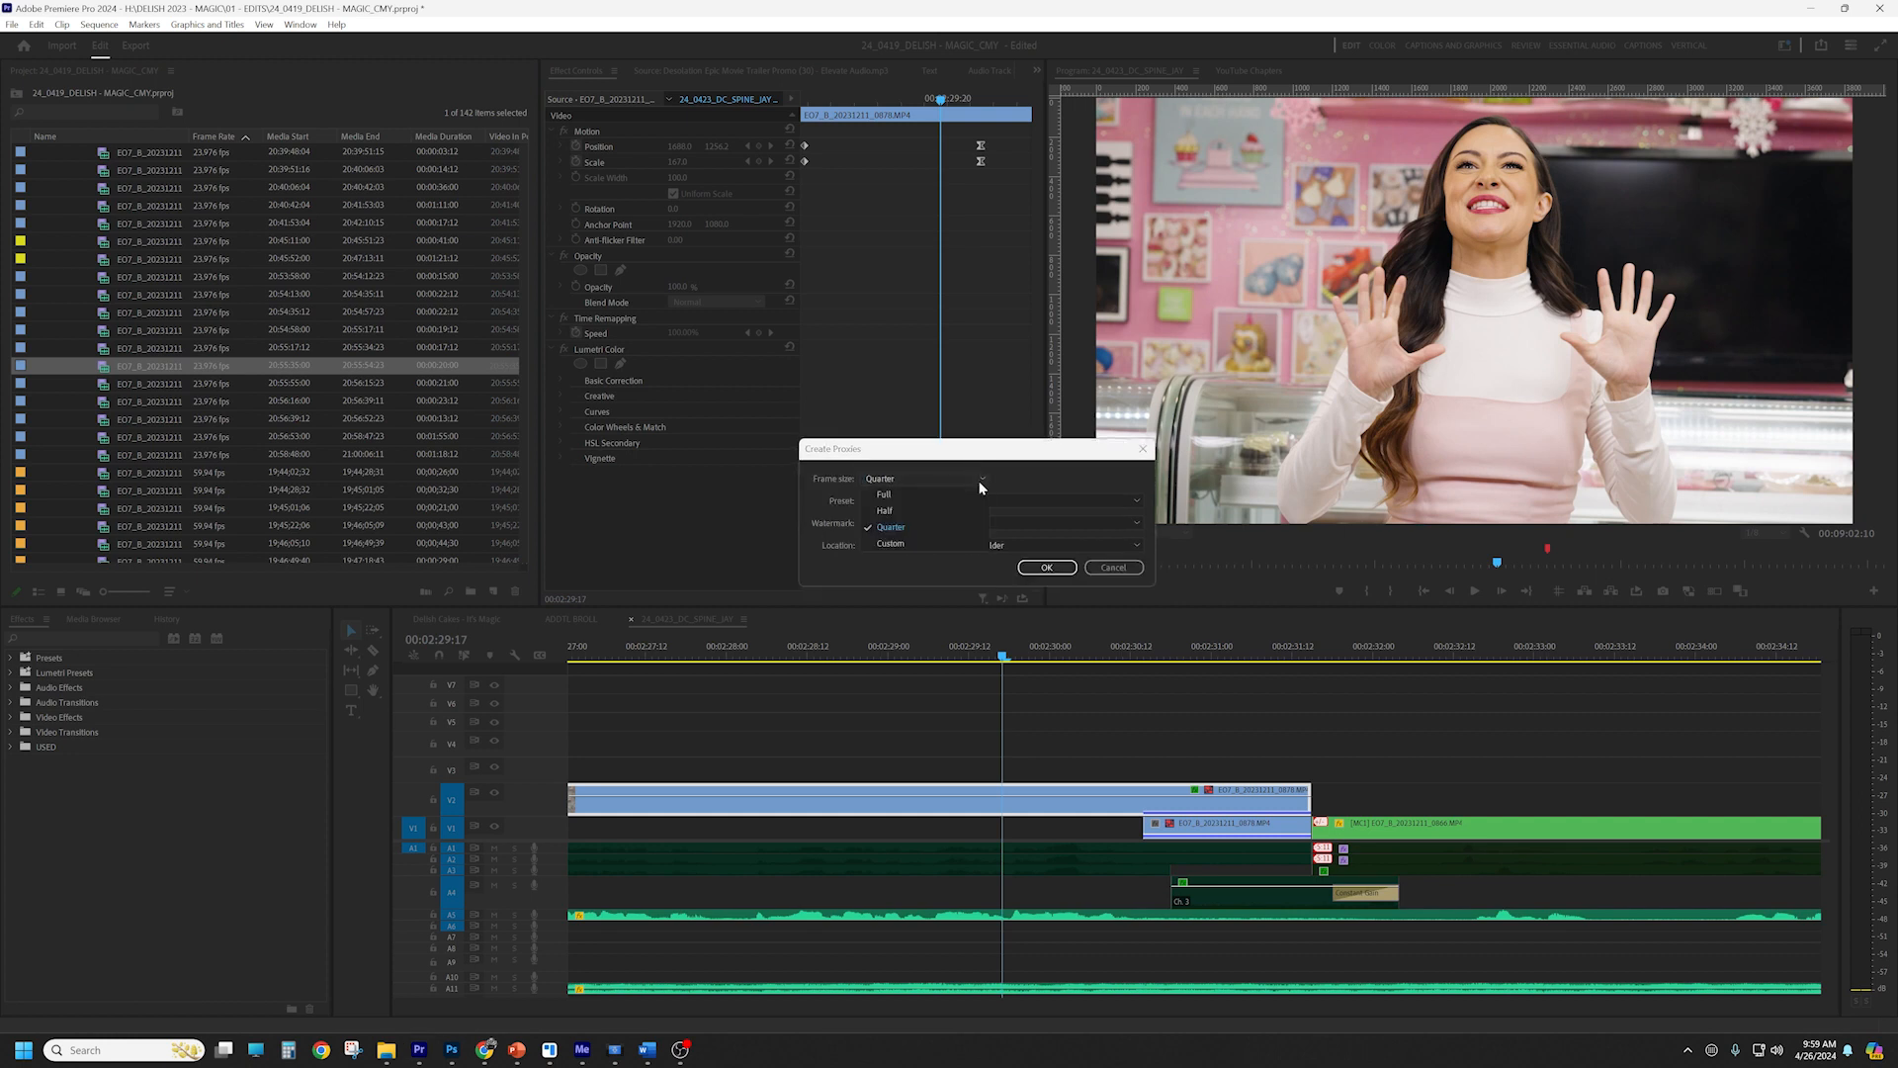
left_click(899, 525)
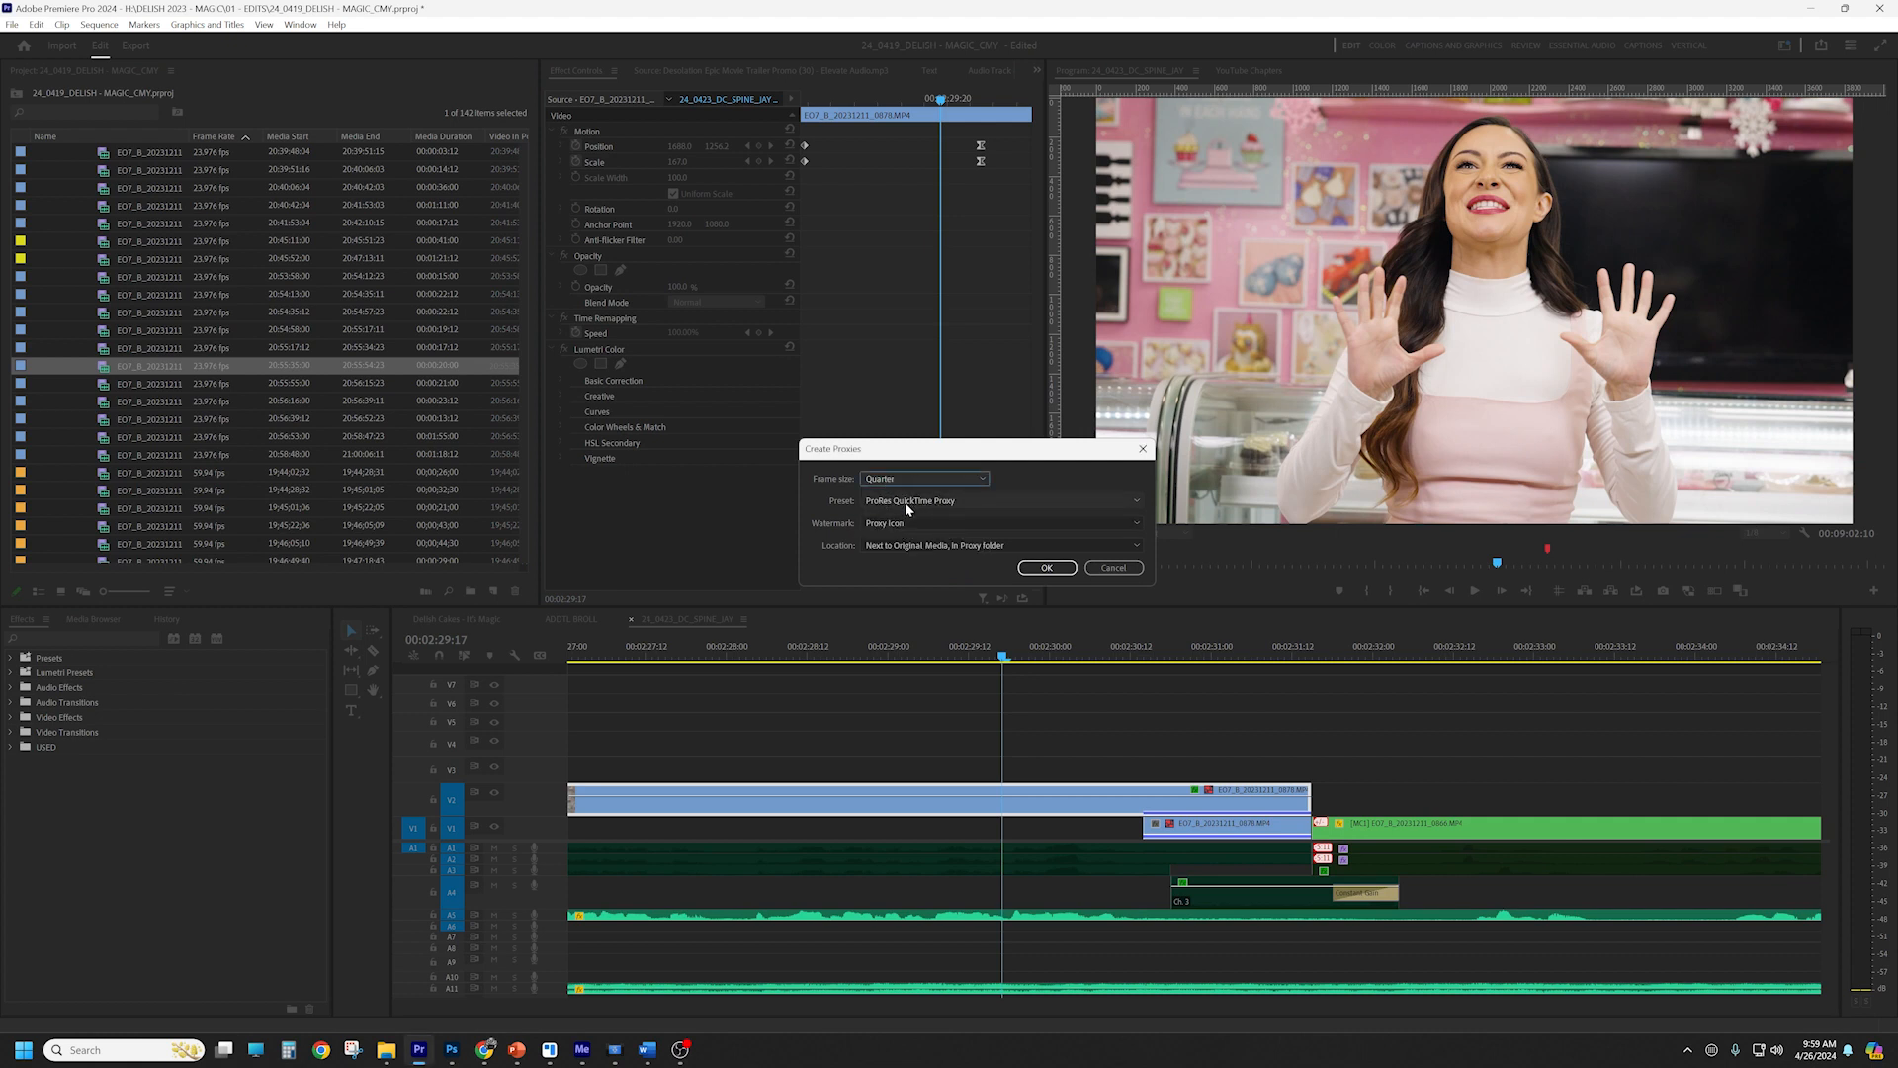
Create the proxy with the ProRes QuickTime Proxy preset and Proxy Icon watermark, saved next to the original media in a Proxy folder
left_click(920, 502)
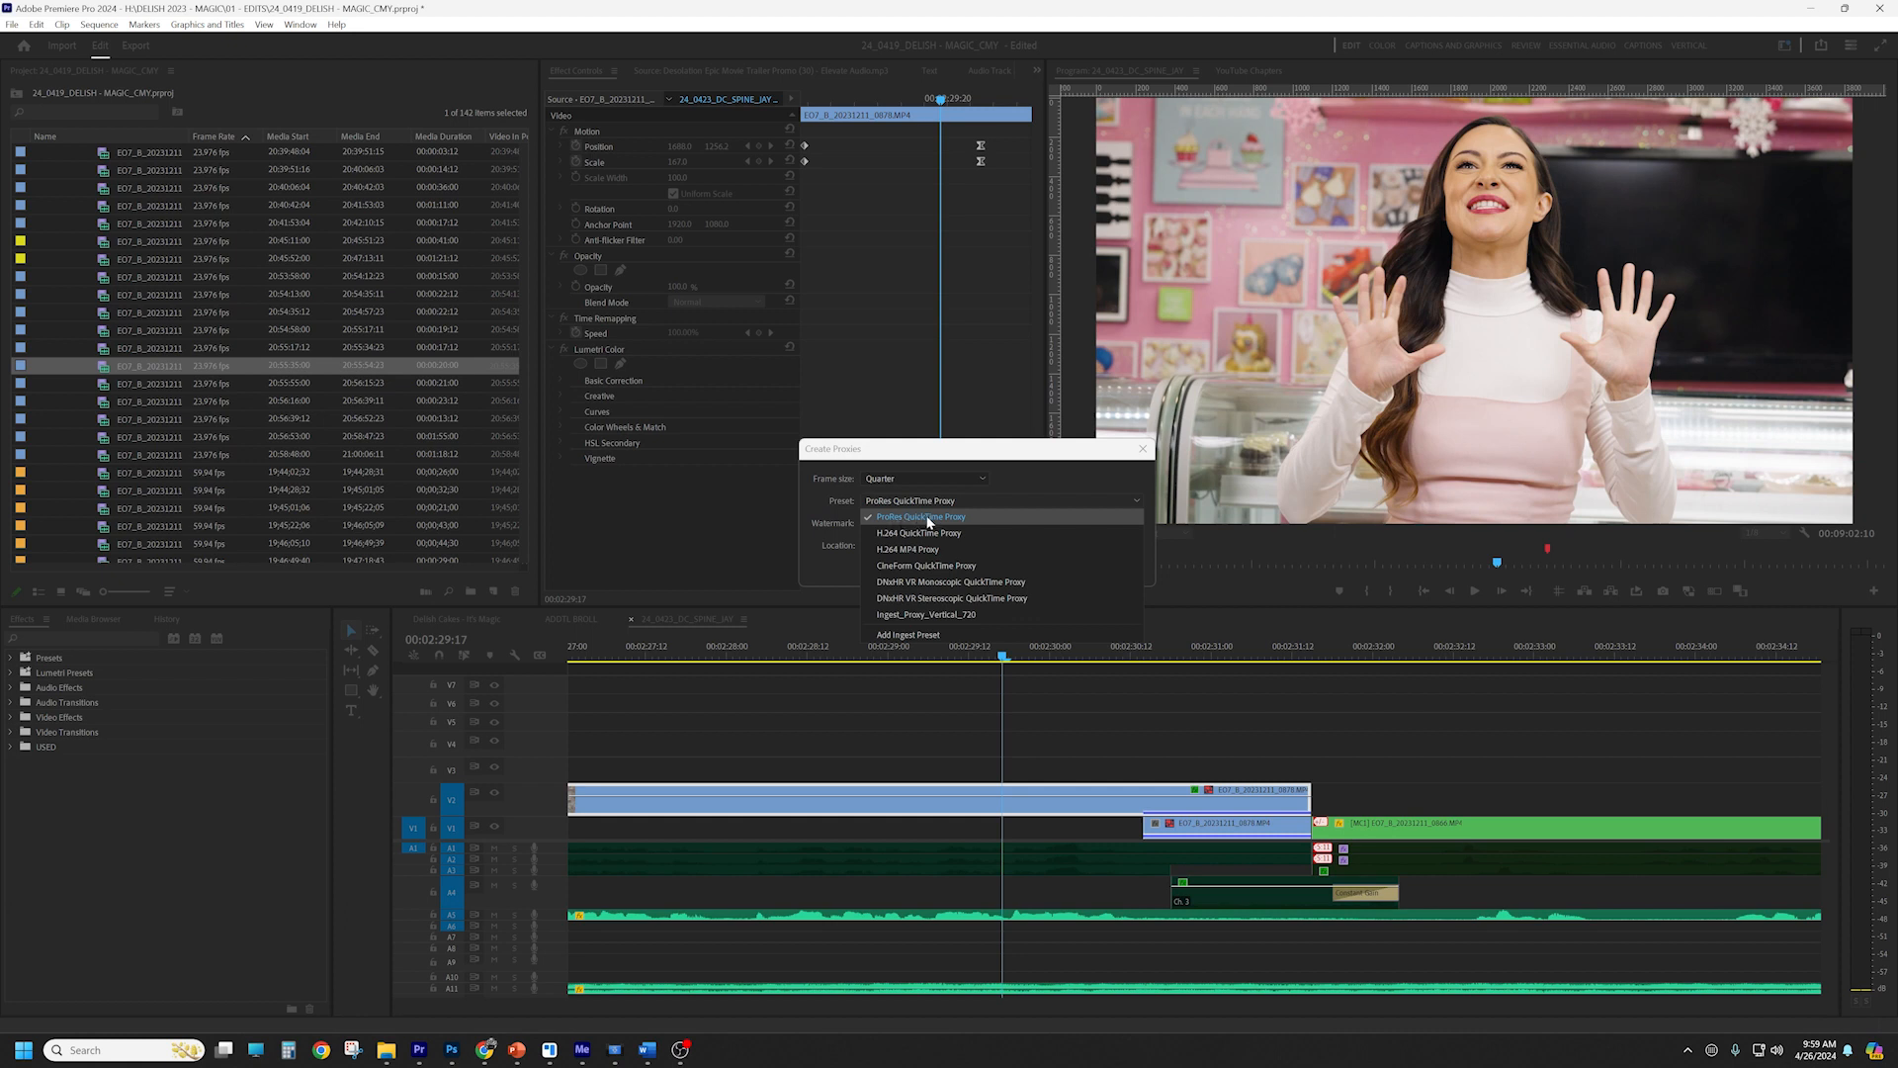
left_click(929, 519)
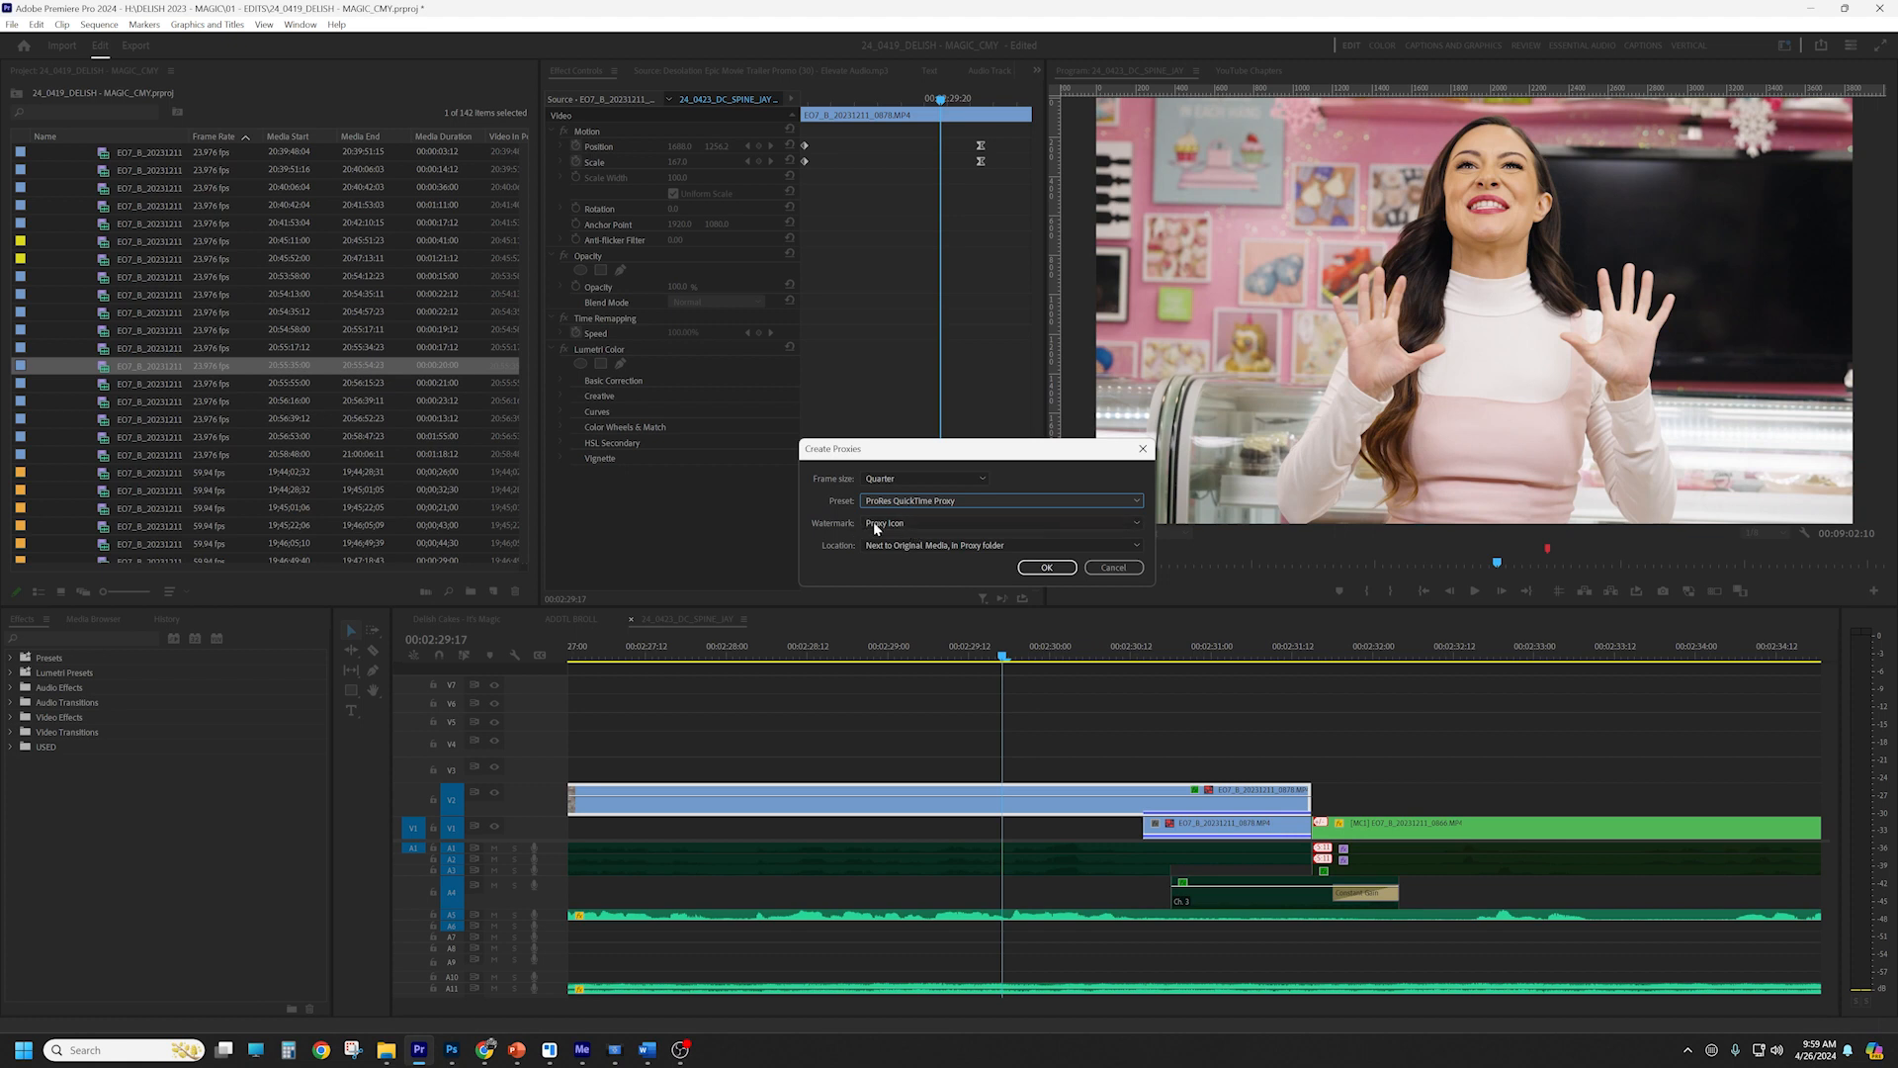
left_click(898, 522)
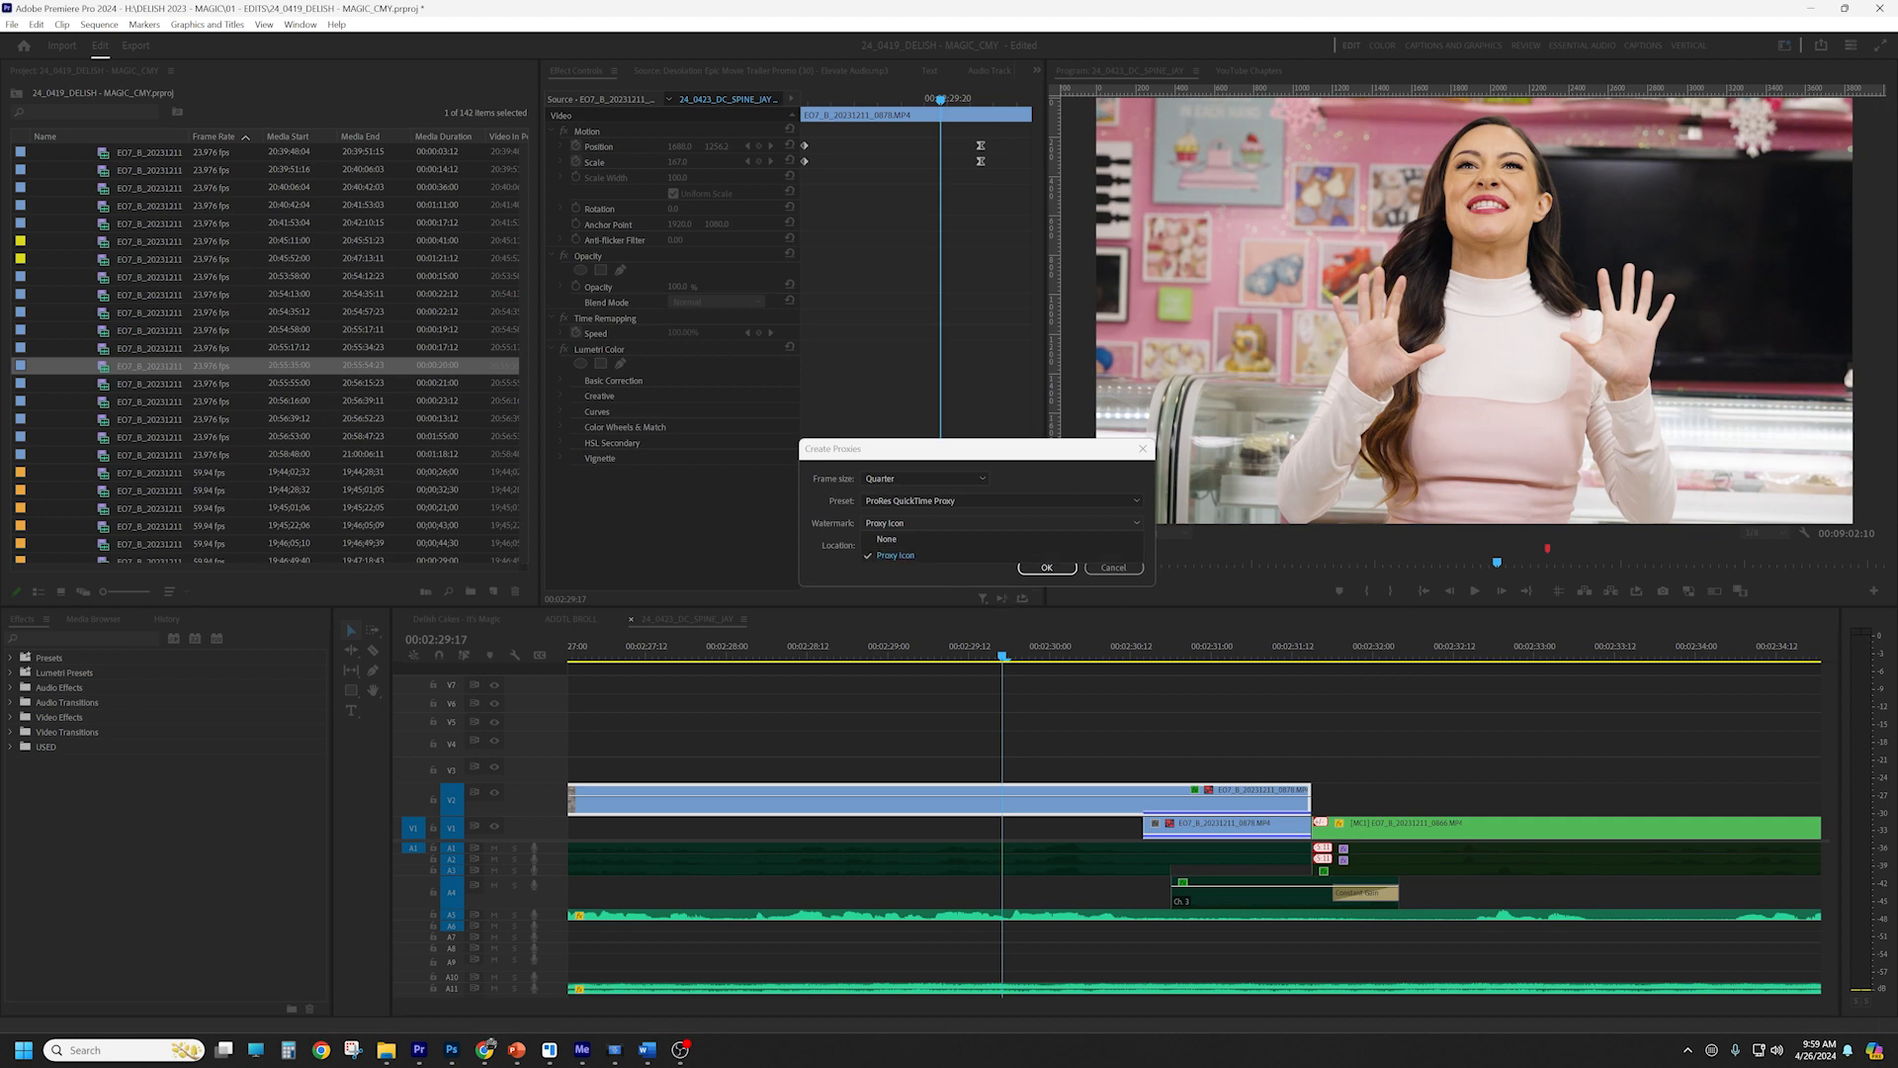
left_click(904, 556)
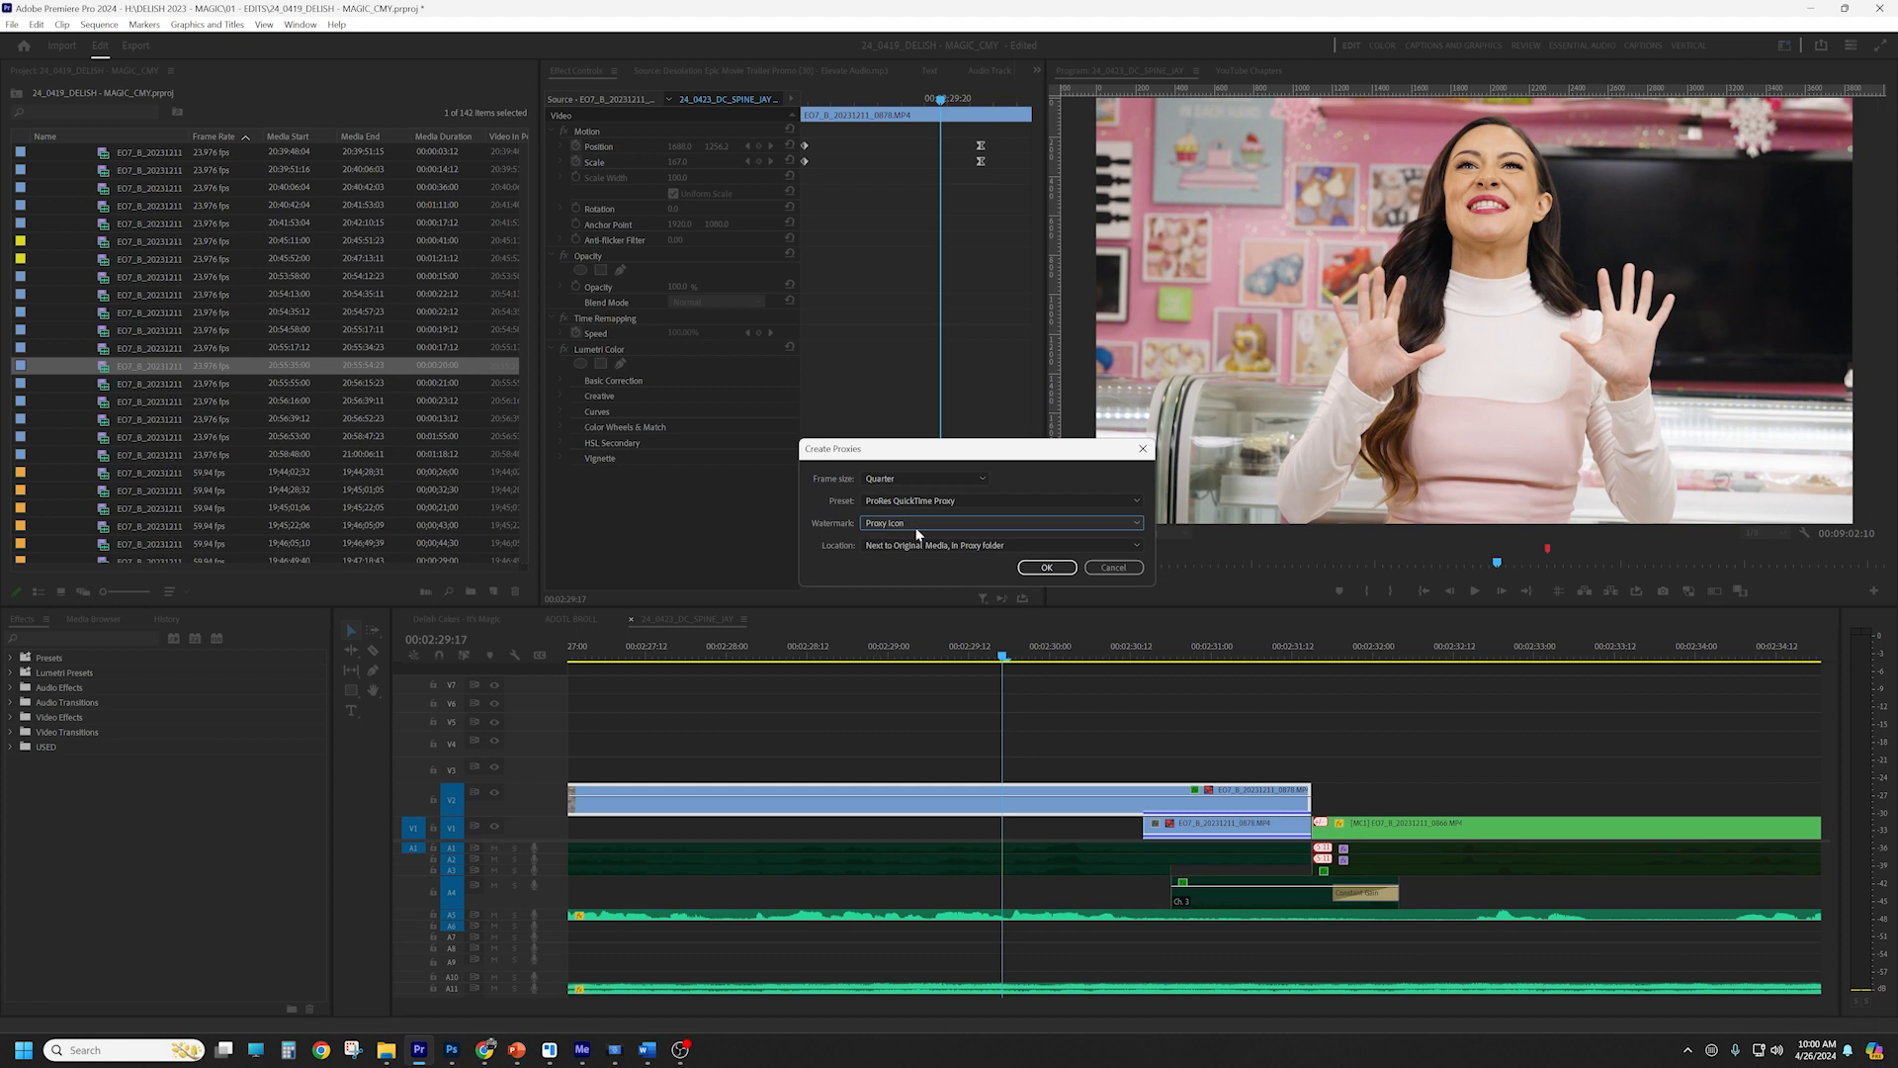
left_click(939, 547)
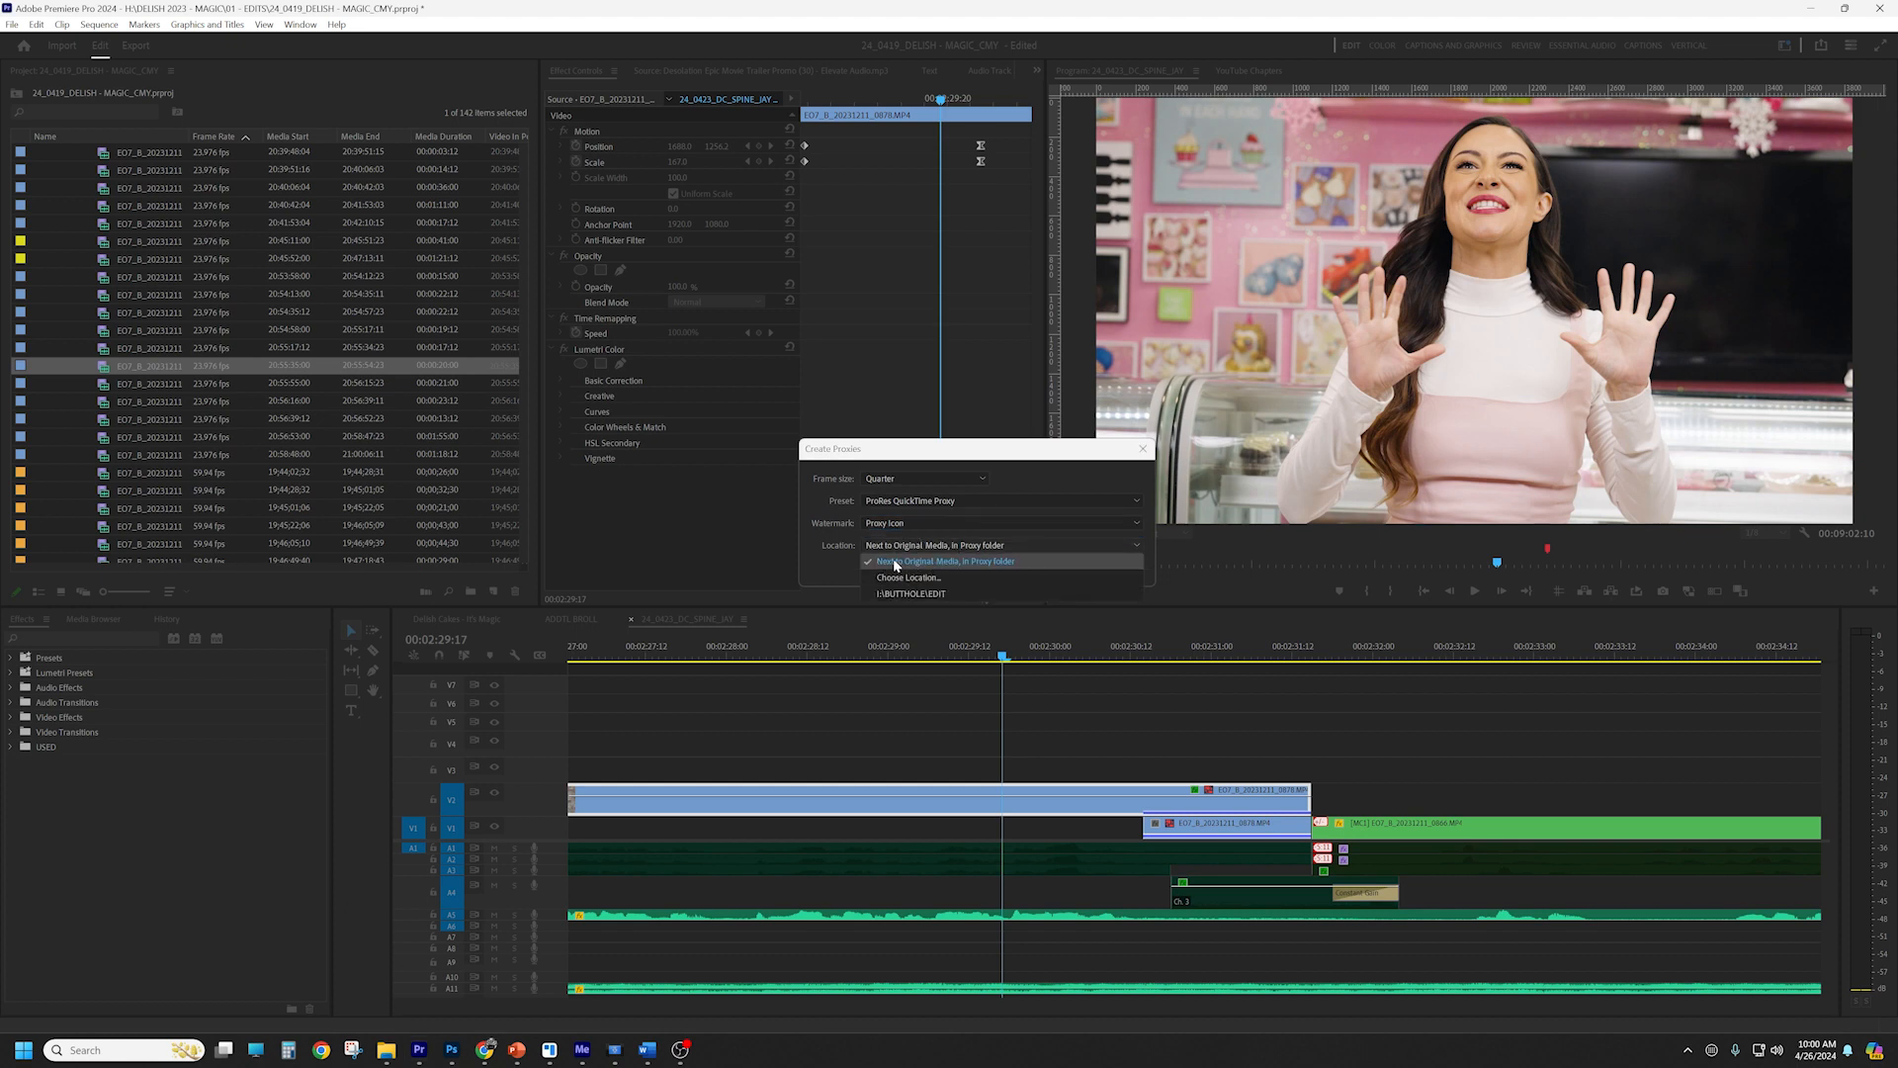
left_click(994, 563)
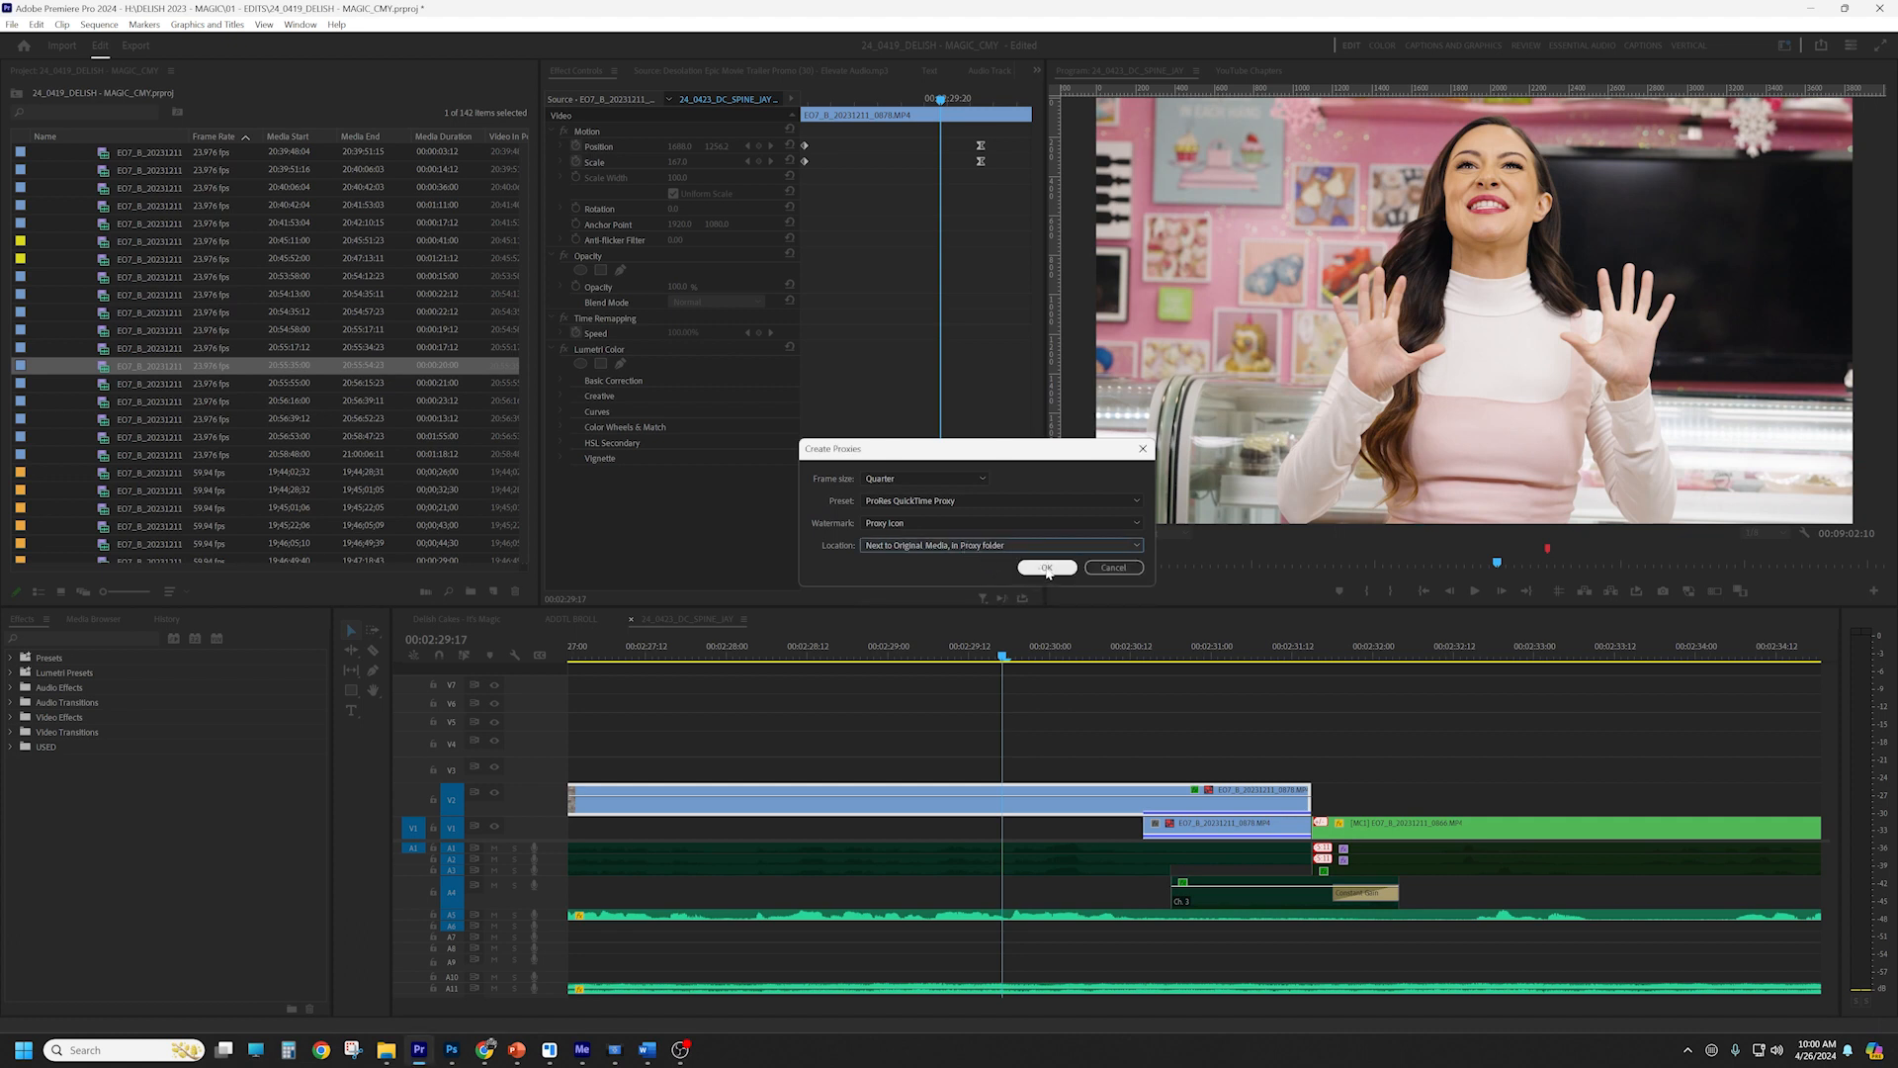
left_click(1046, 568)
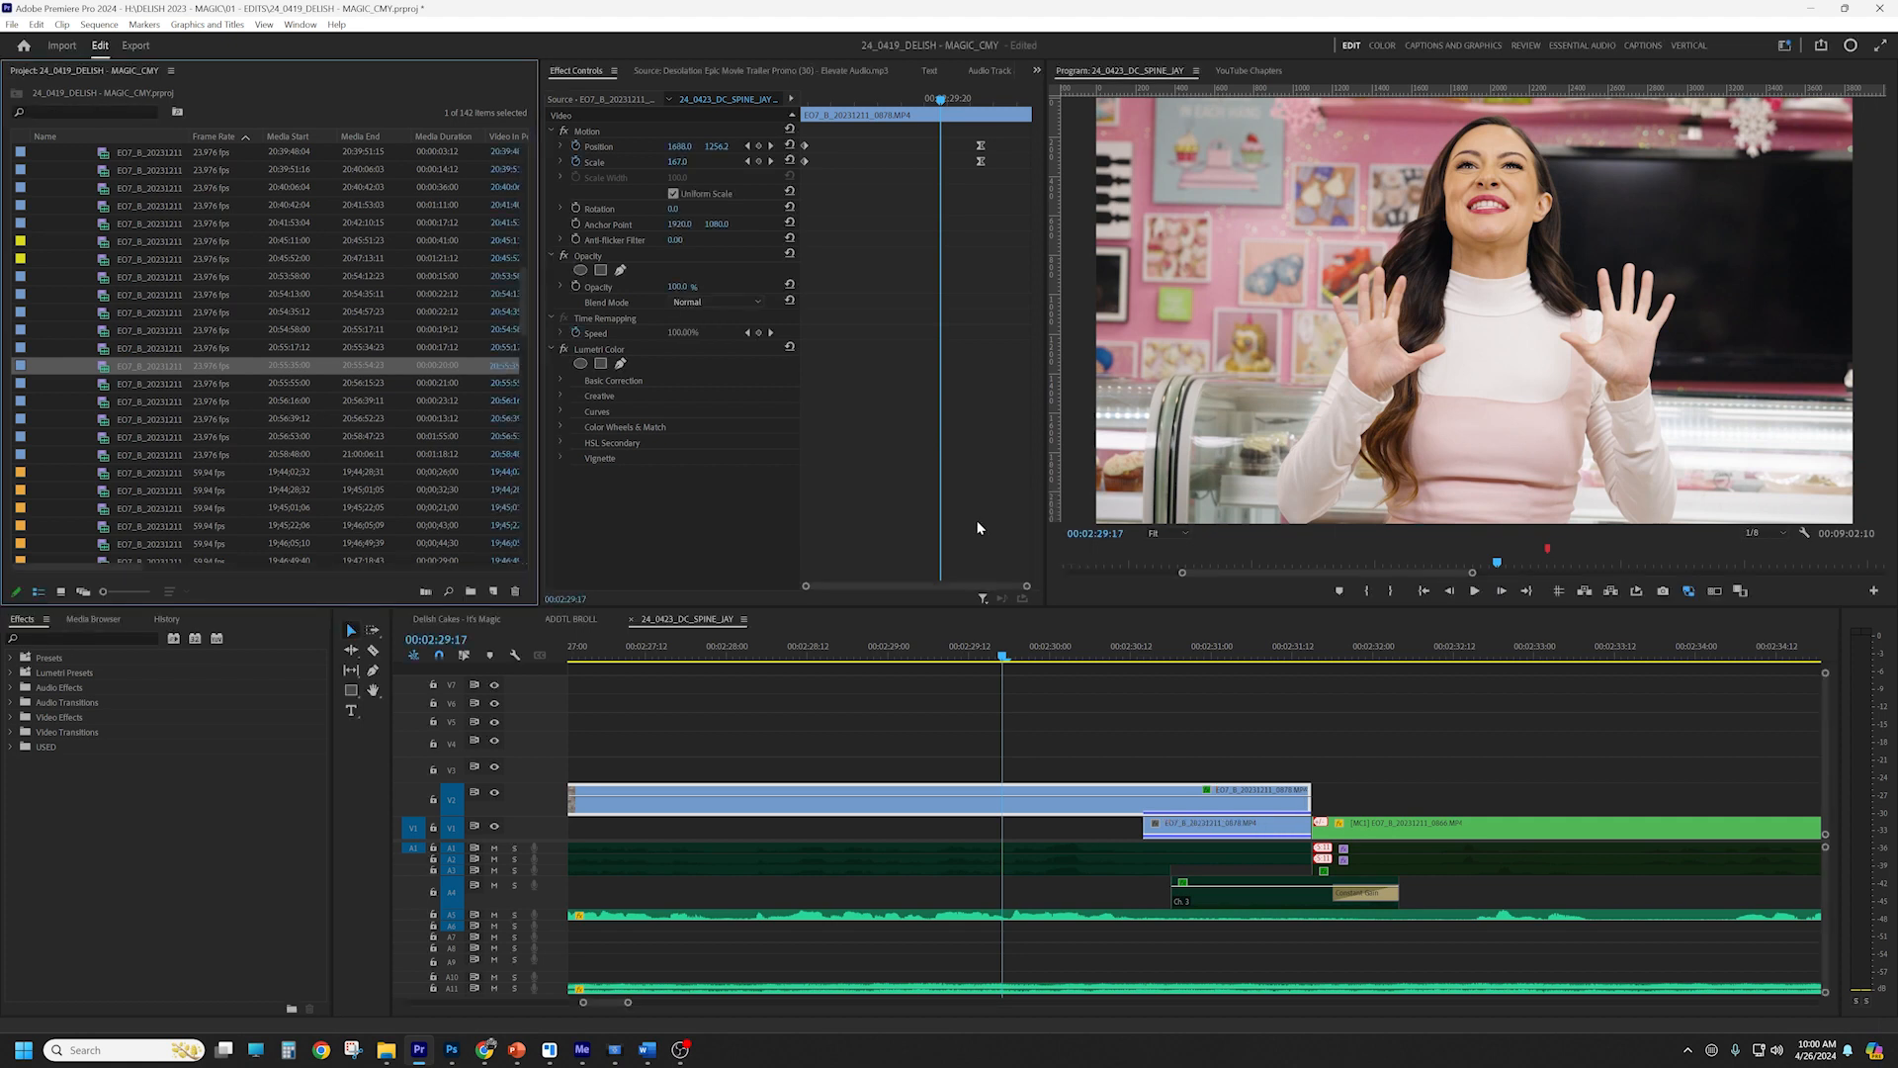
Switch to Adobe Media Encoder, enlarge its window and check the proxy jobs with their source names and output files in the queue
left_click(592, 1052)
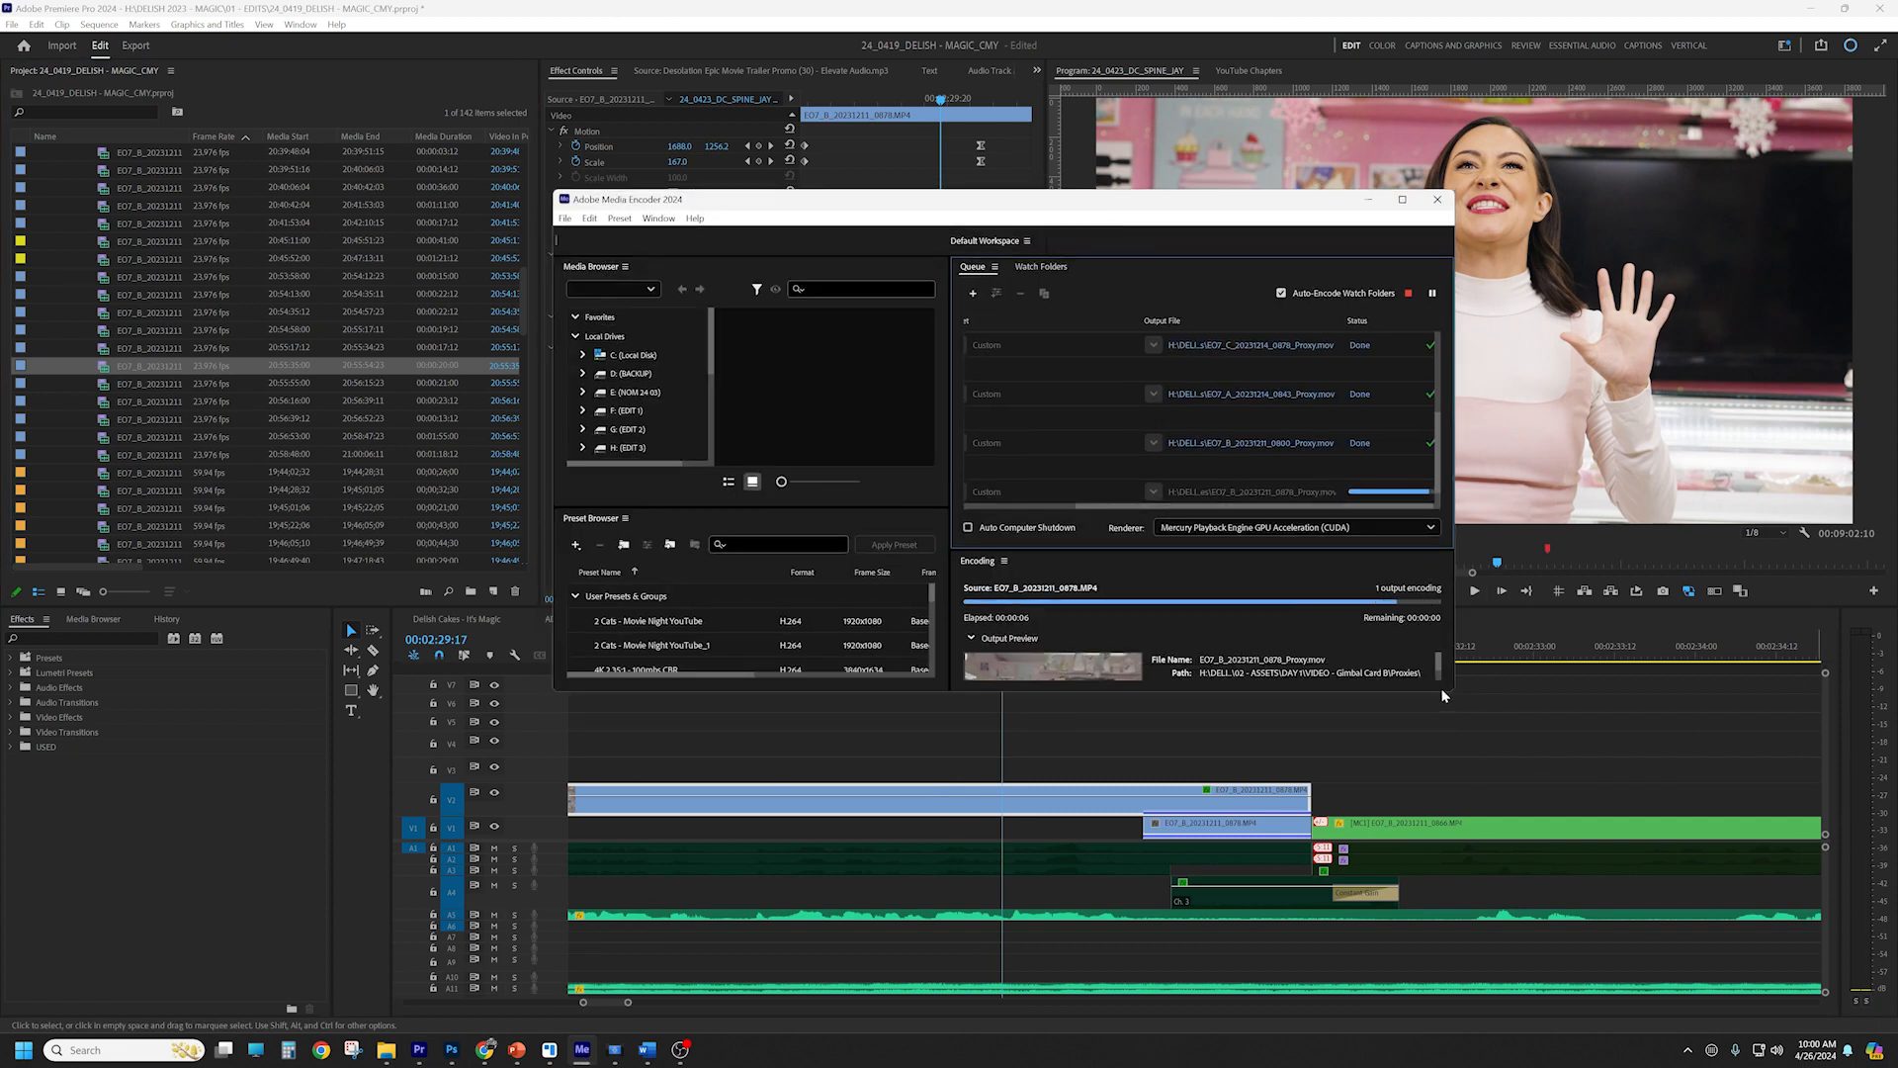
left_click_drag(1447, 695, 1450, 883)
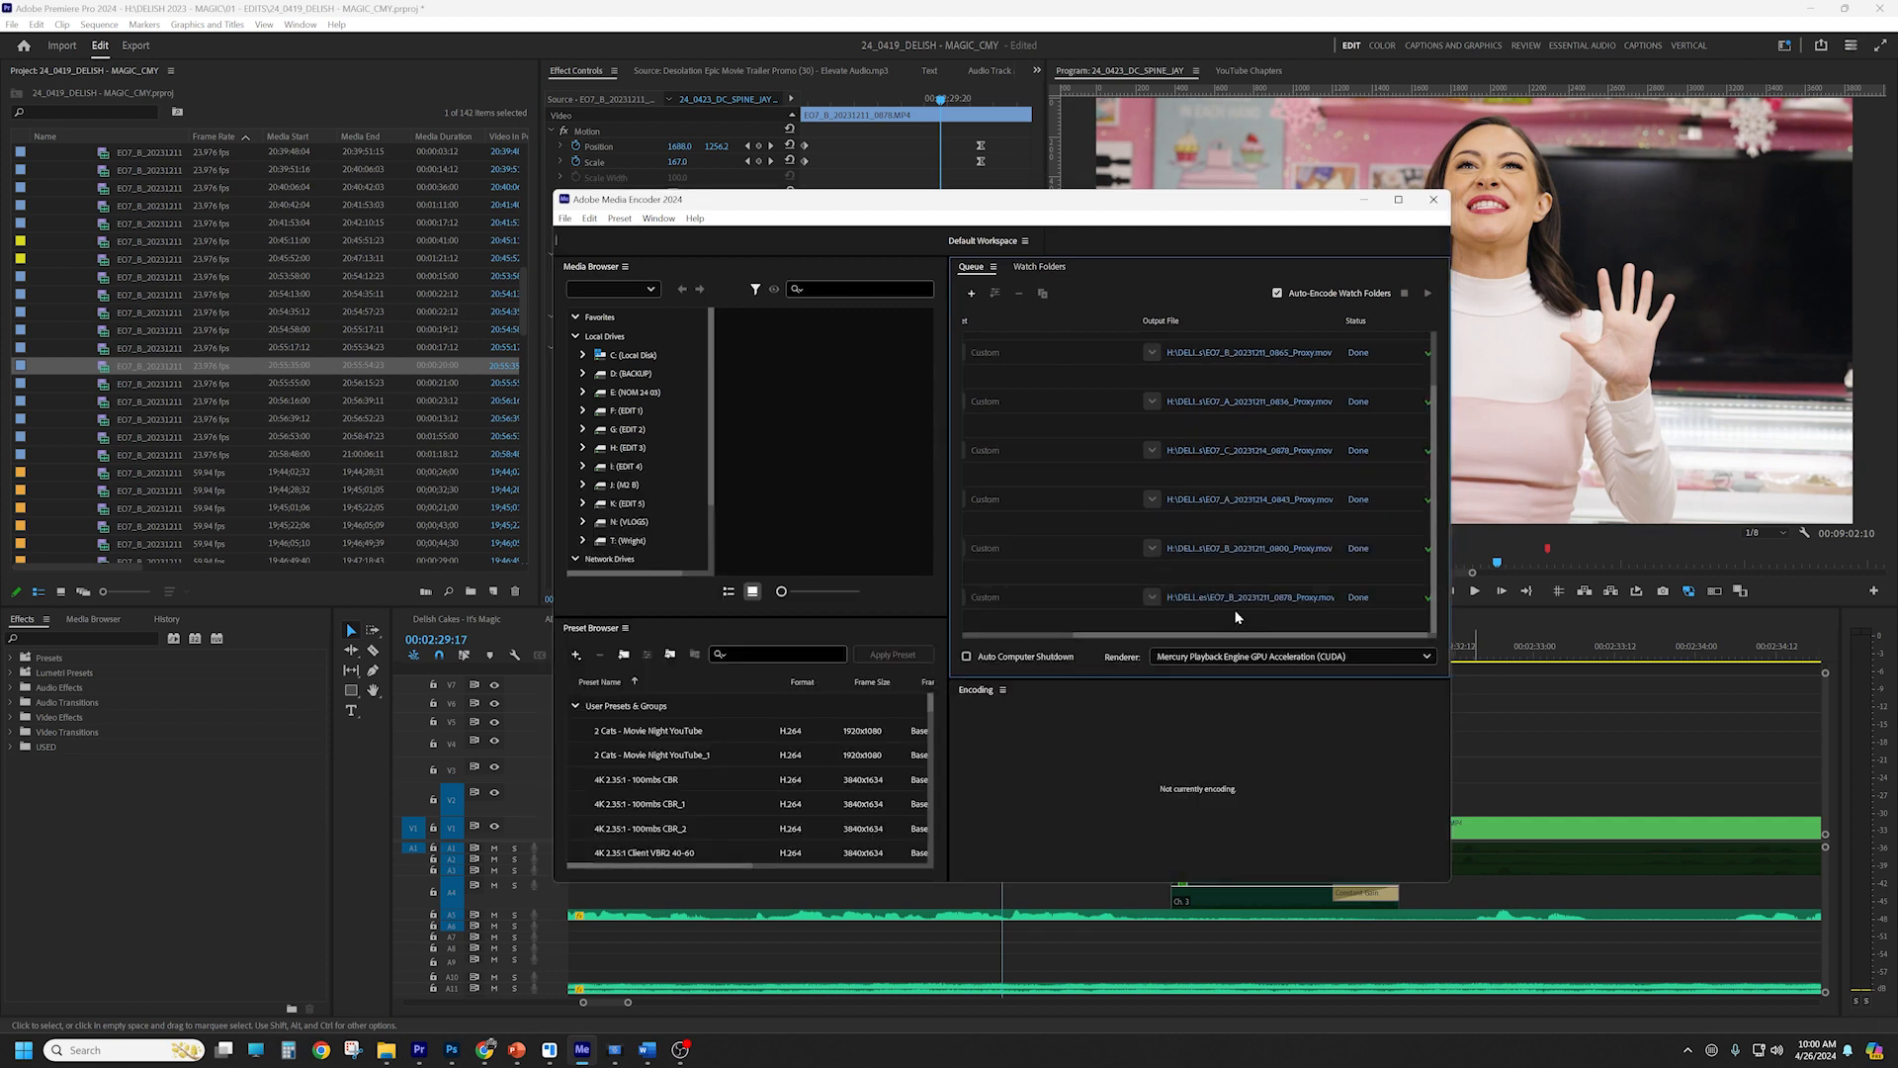
left_click_drag(1094, 636, 1015, 636)
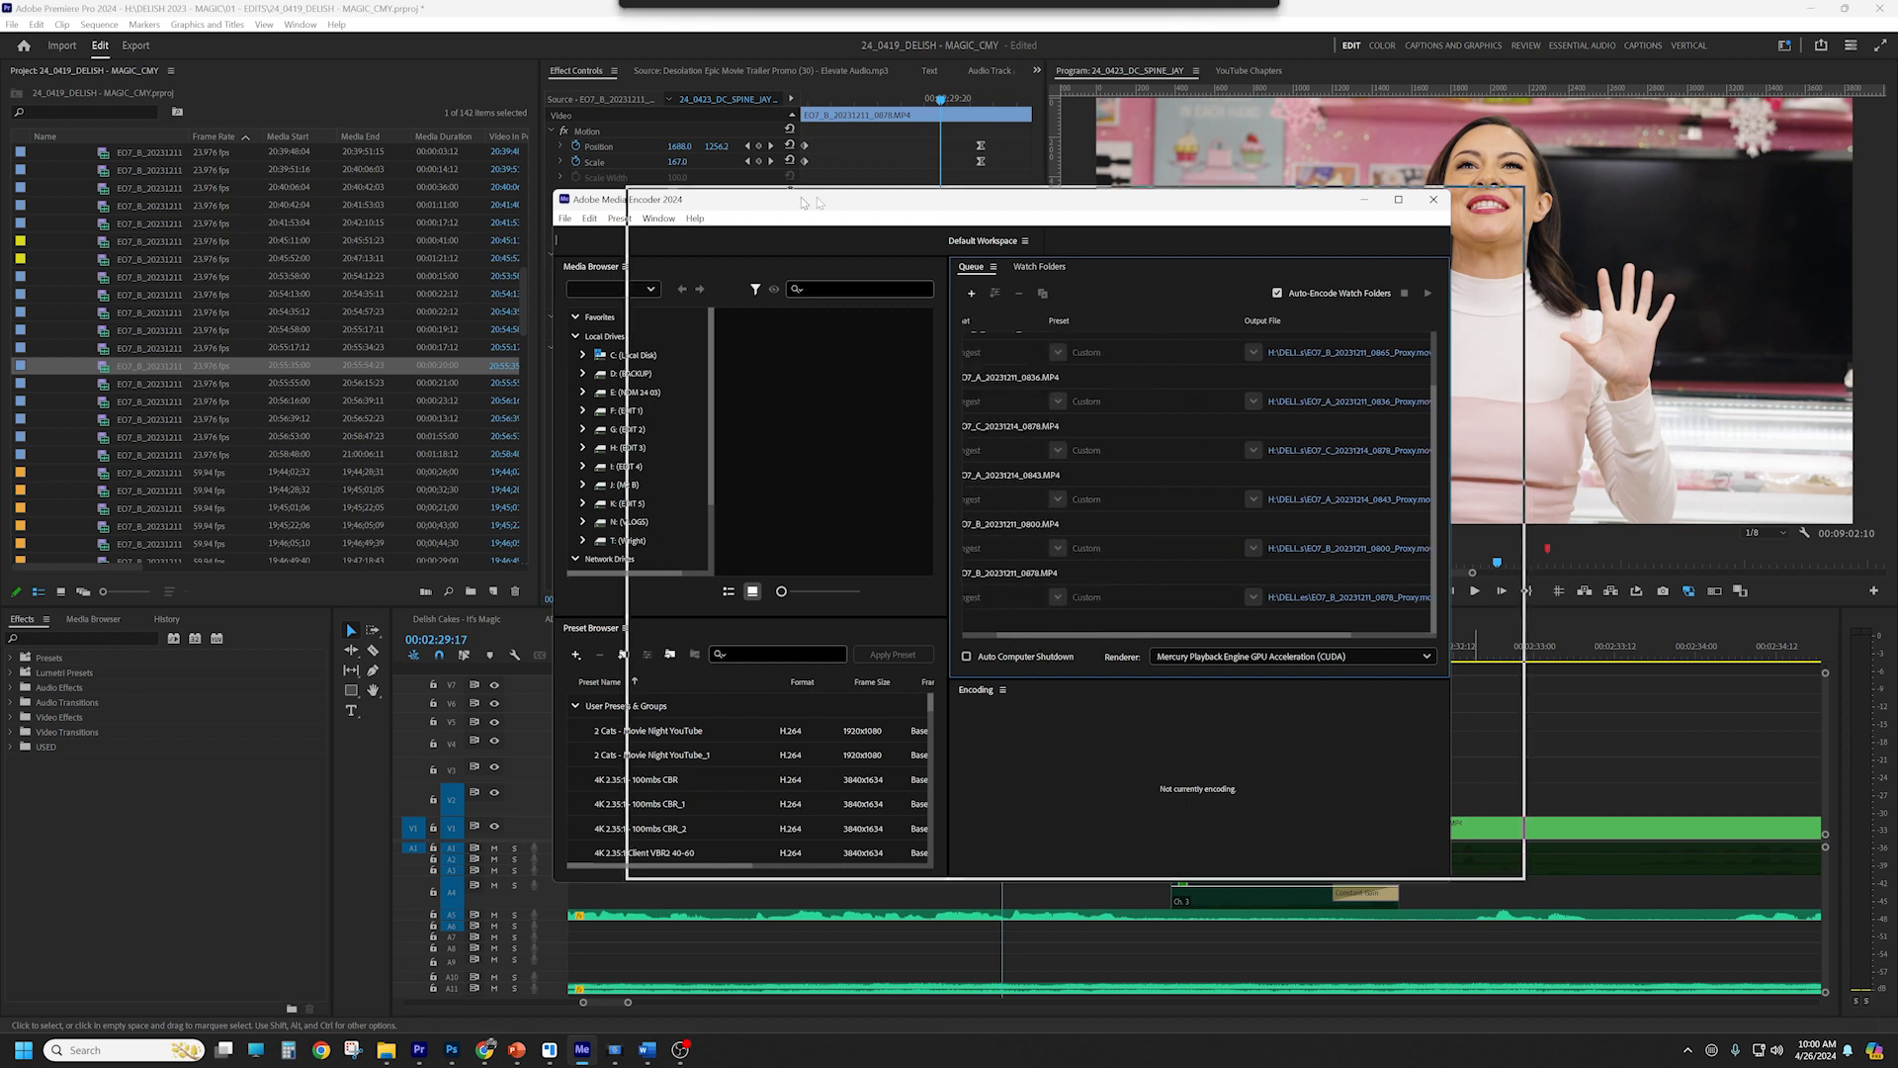
left_click_drag(725, 198, 870, 196)
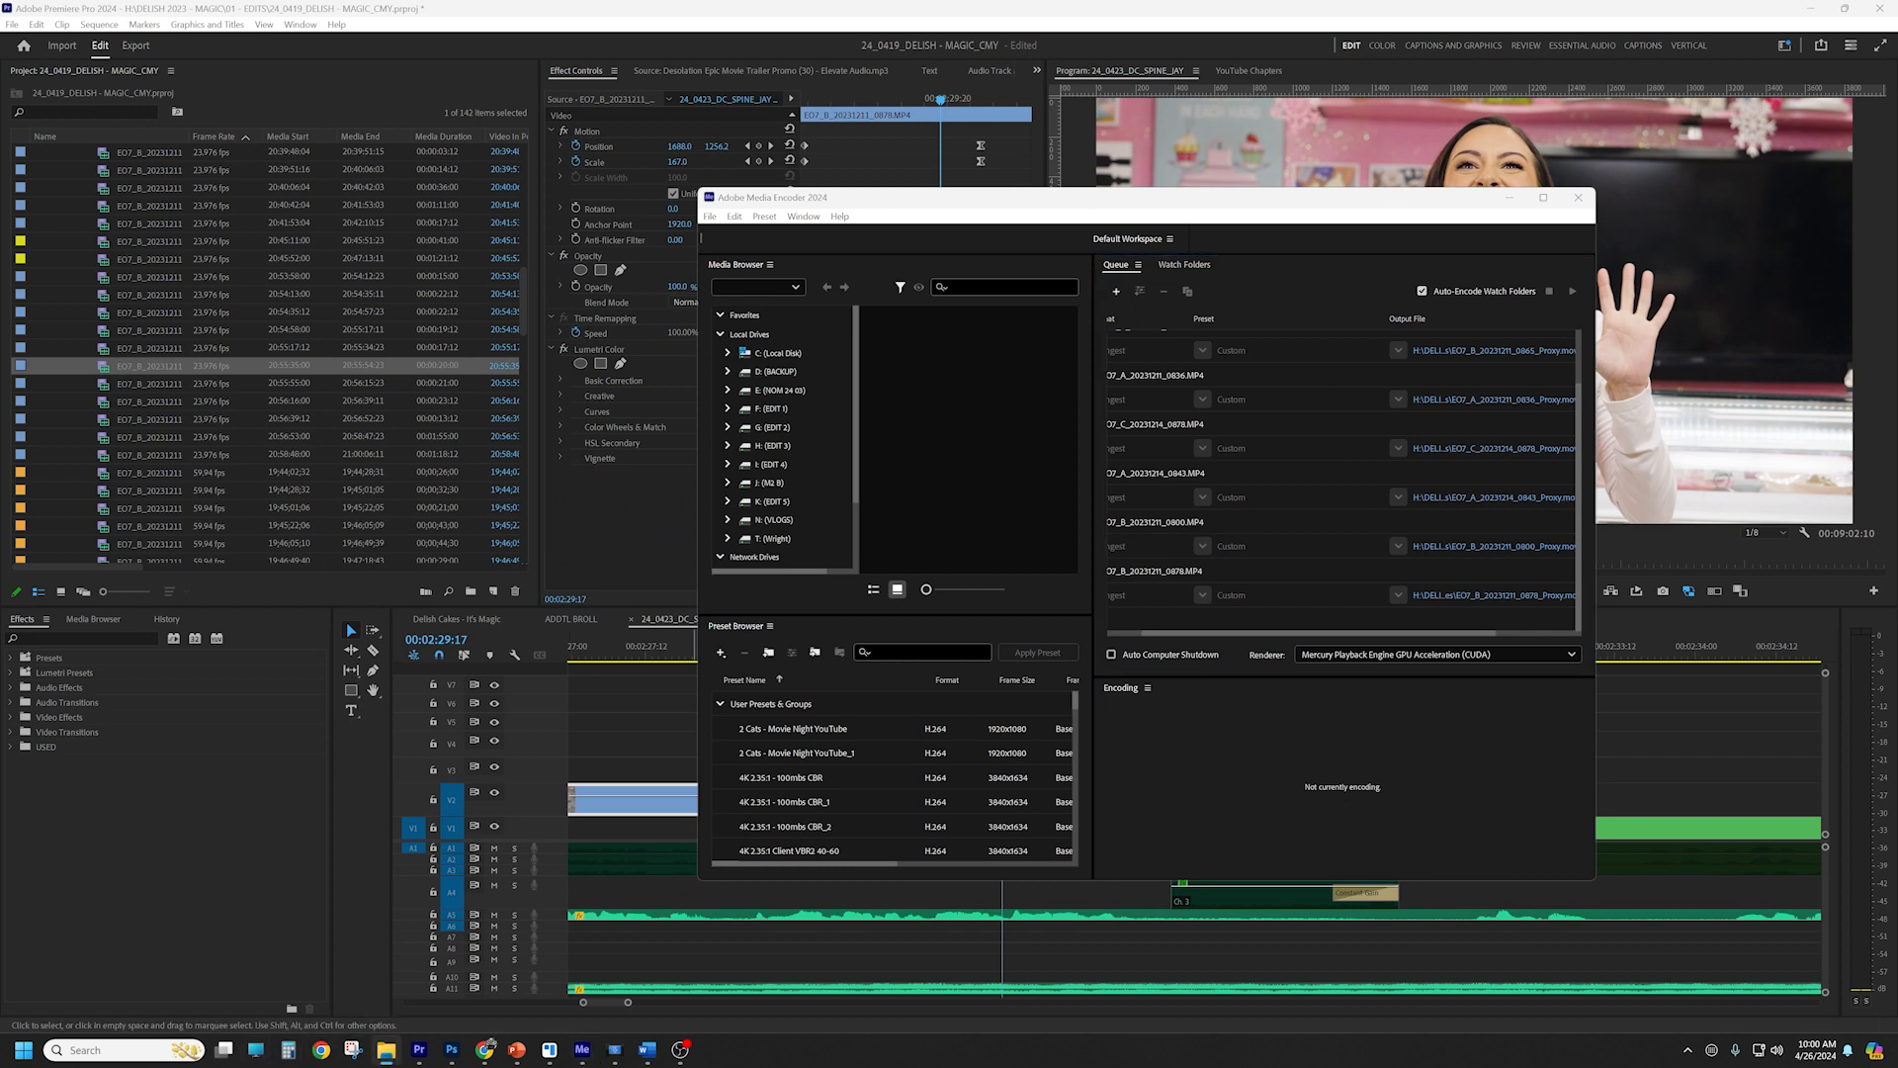
Browse in File Explorer on EDIT 3 (H:) to DELISH 2023 - MAGIC, 02 - ASSETS, DAY 1, and open the VIDEO - Gimbal Card B folder
left_click_drag(1897, 212, 1370, 145)
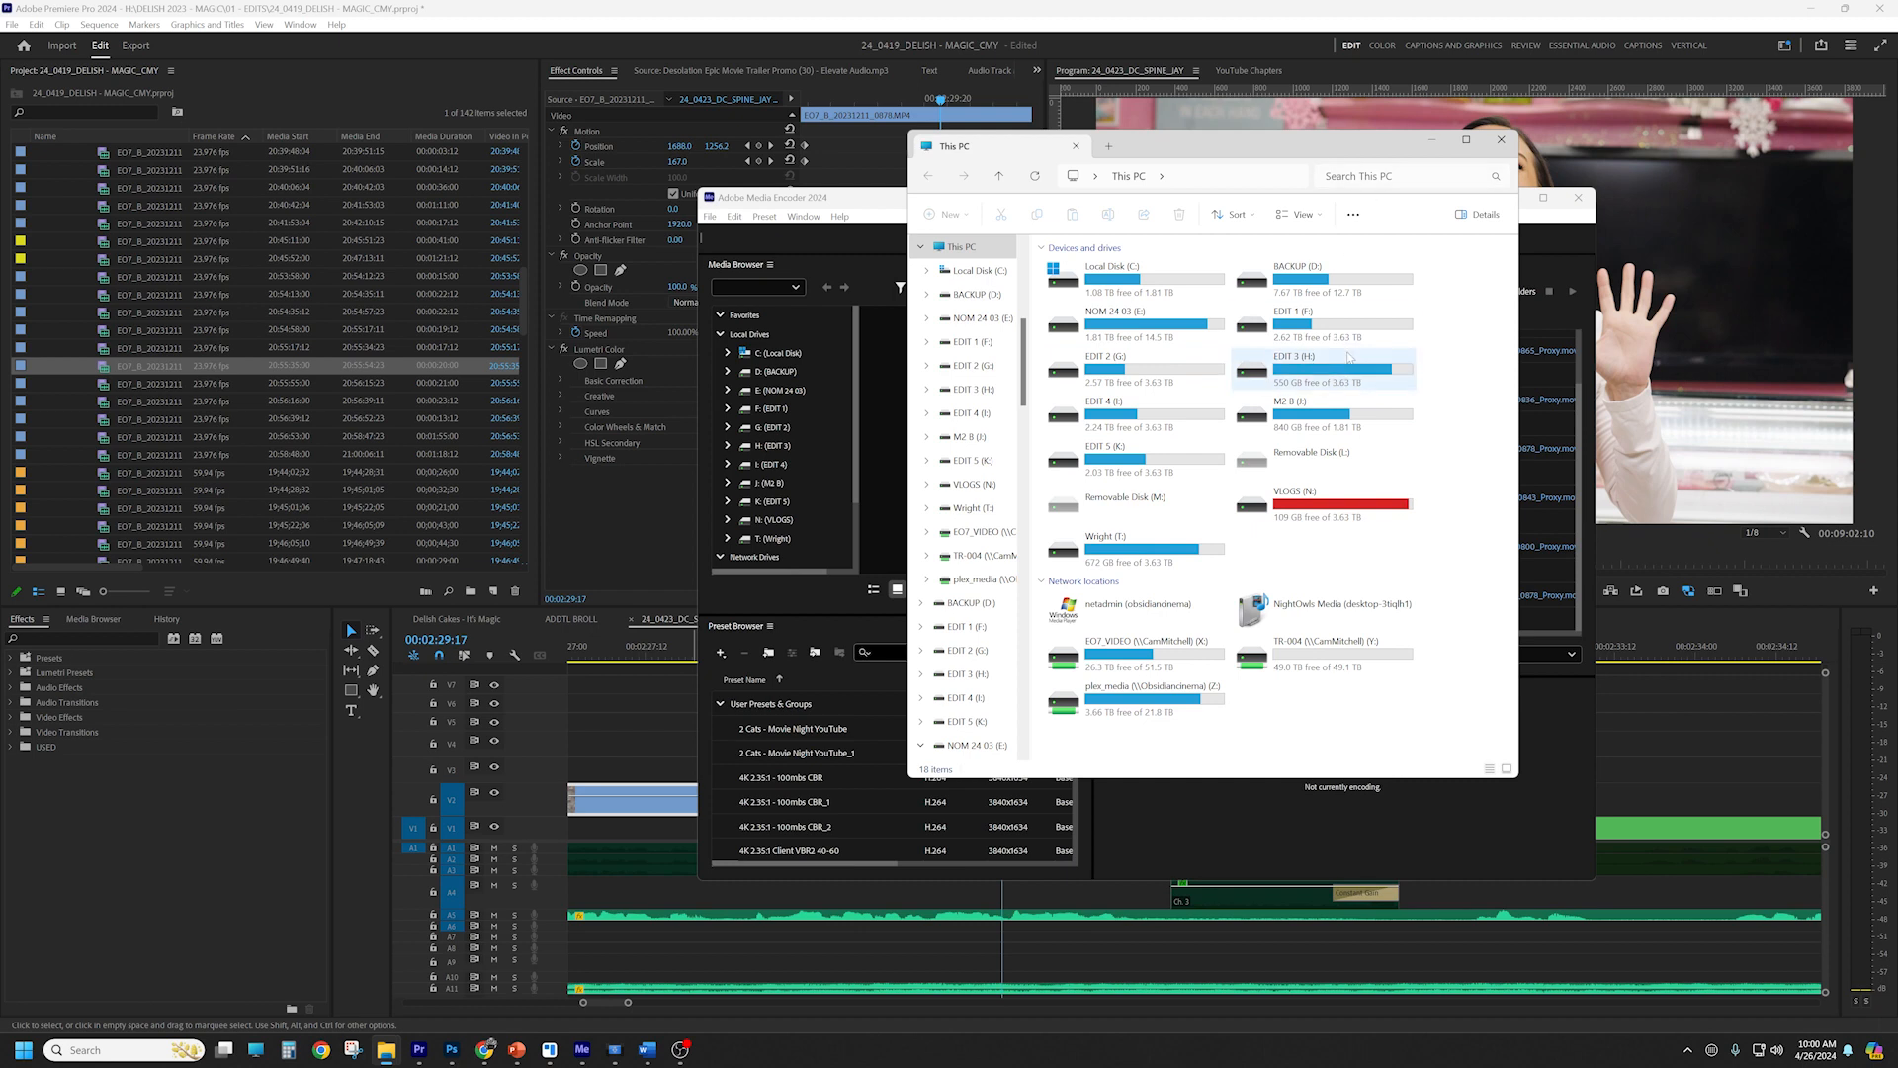
double_click(1323, 371)
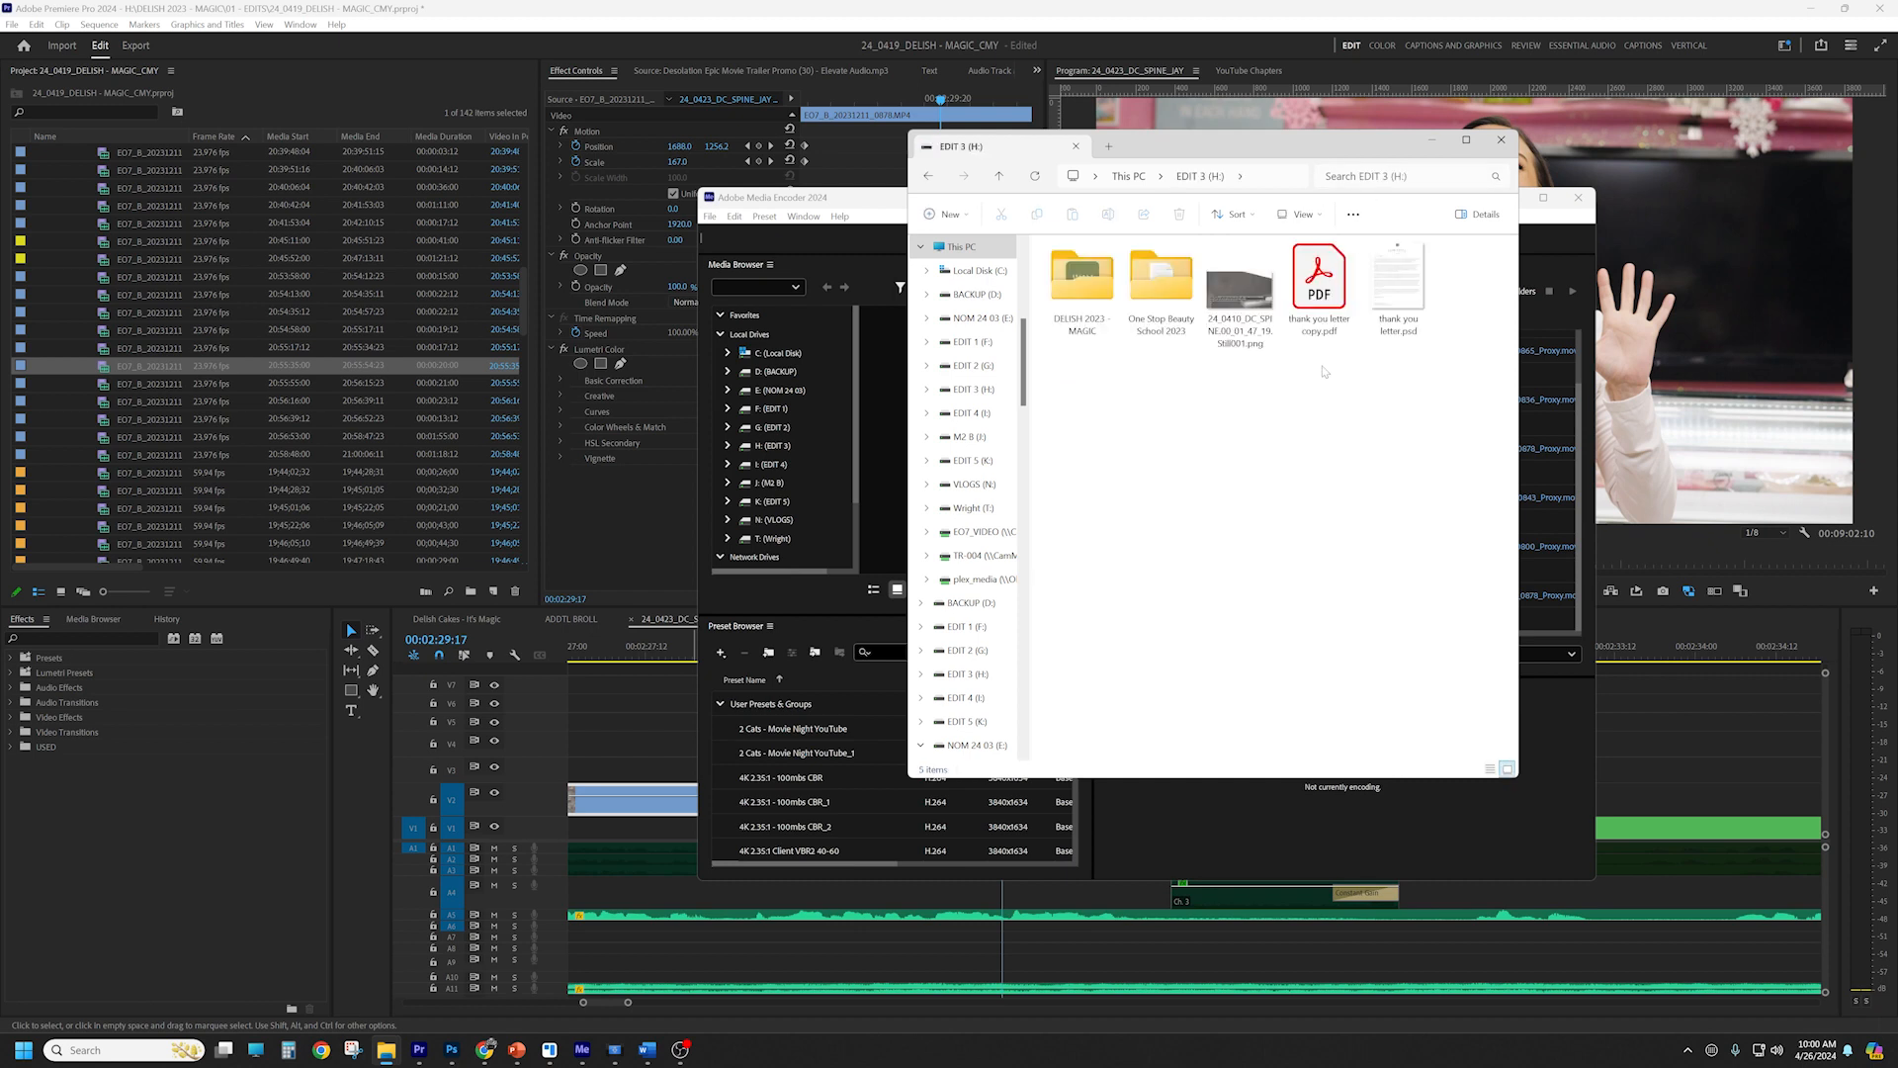
double_click(1082, 287)
double_click(1092, 316)
left_click_drag(1164, 154, 1309, 164)
double_click(1264, 306)
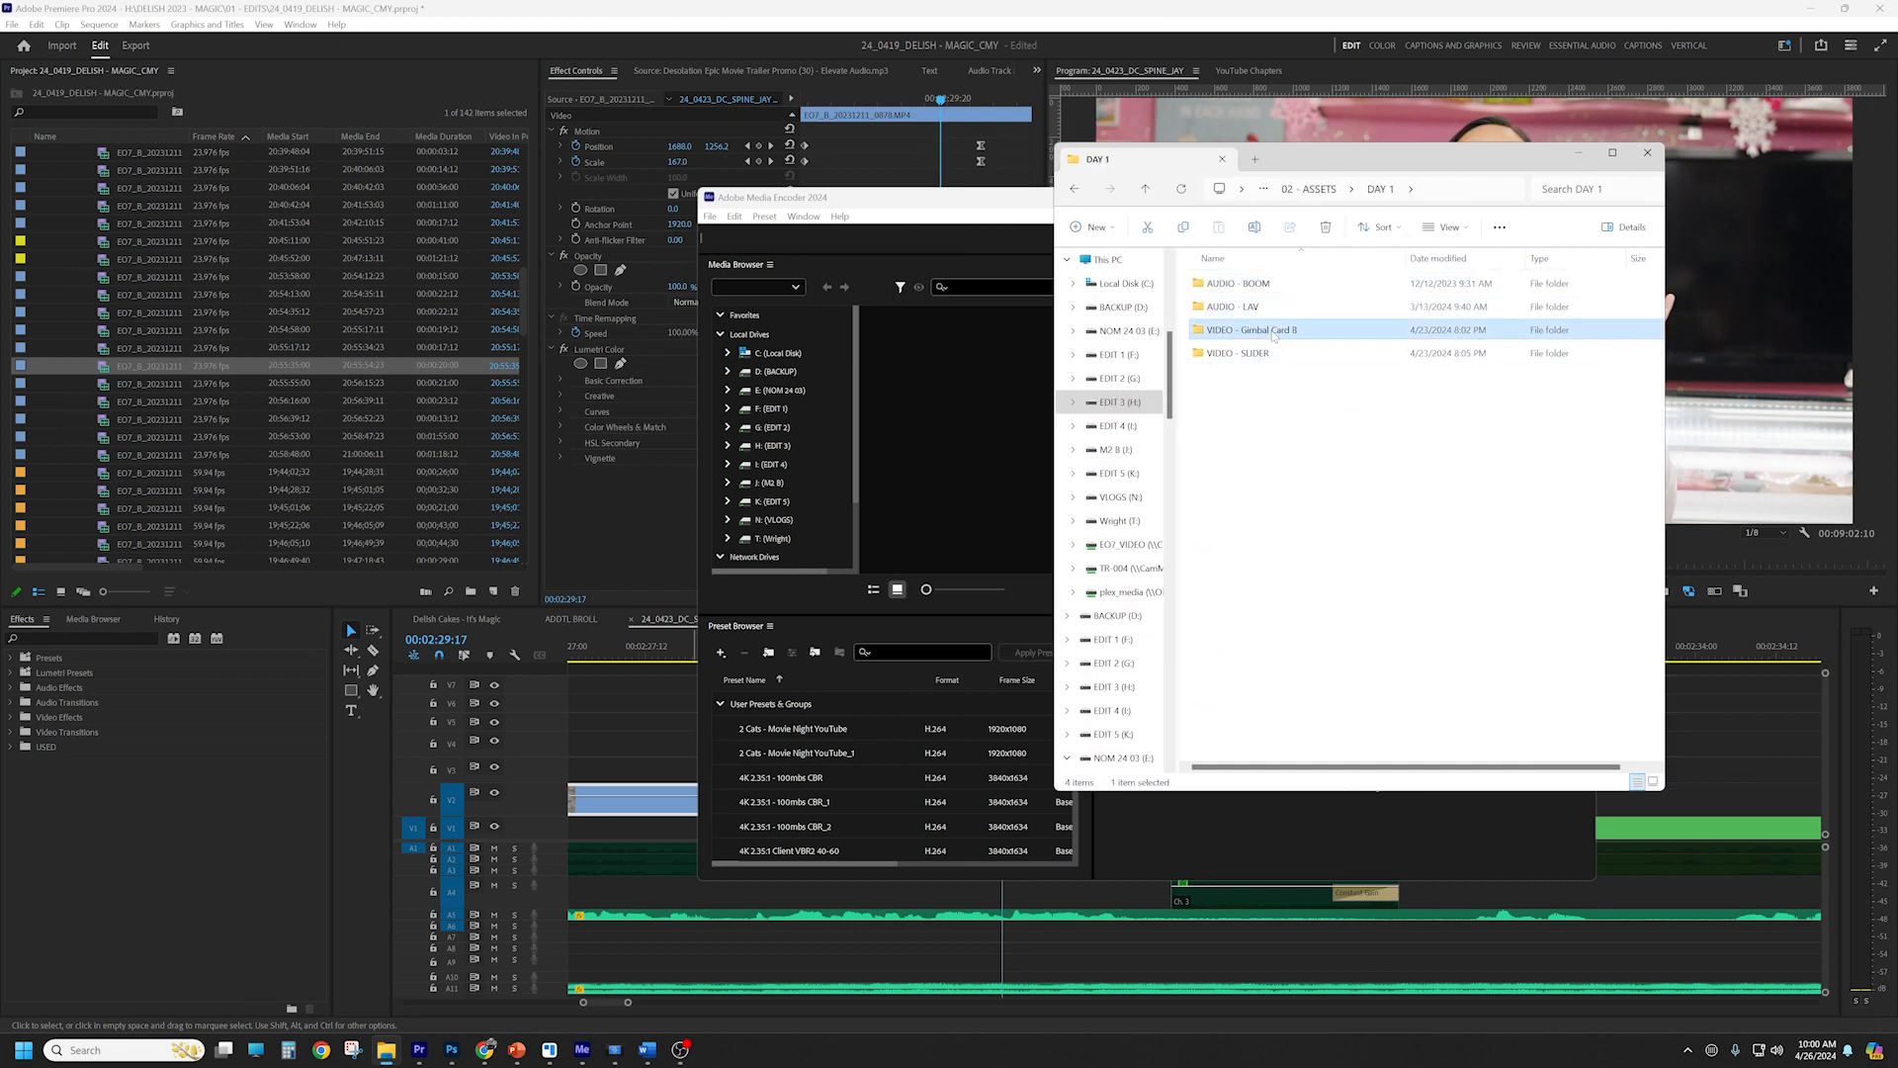
double_click(1262, 330)
left_click(1236, 296)
left_click_drag(1325, 166, 960, 134)
Select all the original MP4 clips in the folder, from 0774 through 0883, leaving out the Proxies folder
scroll(1123, 395, "down", 10)
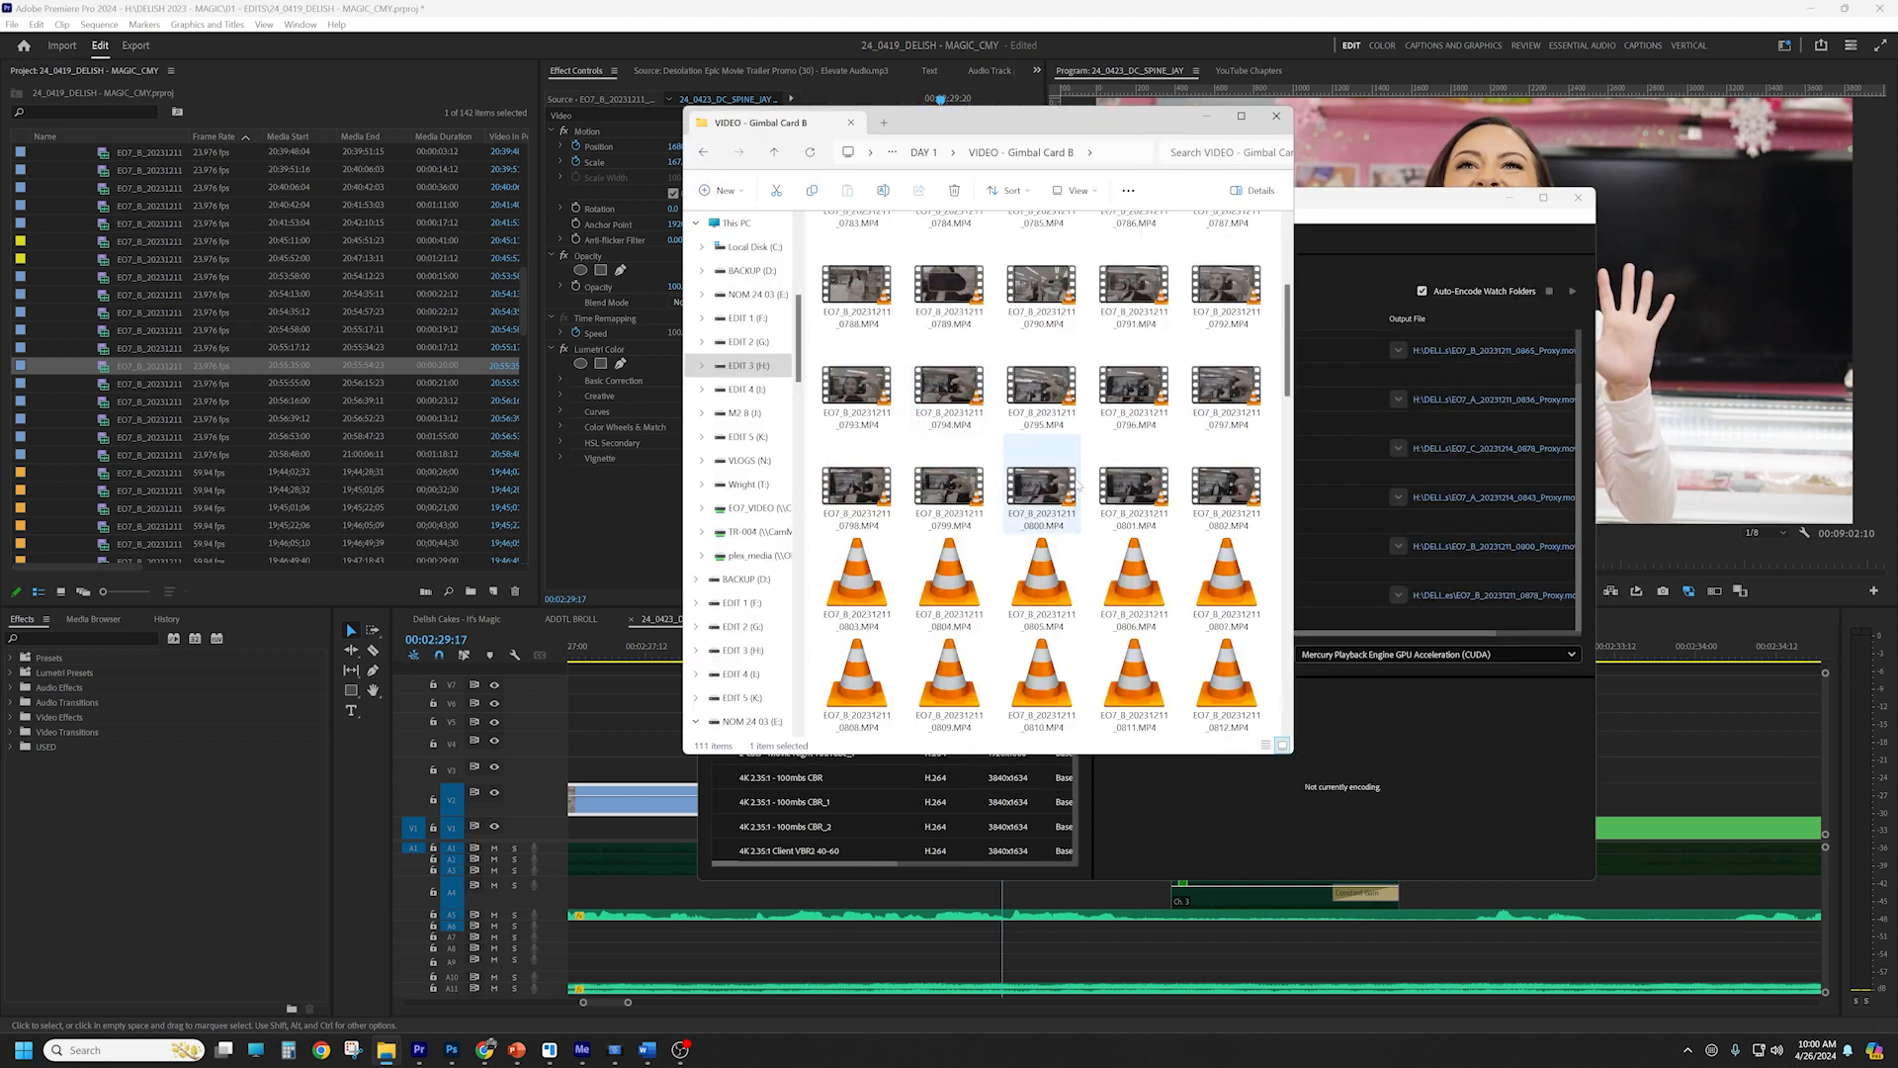
scroll(1123, 395, "up", 10)
left_click(956, 265)
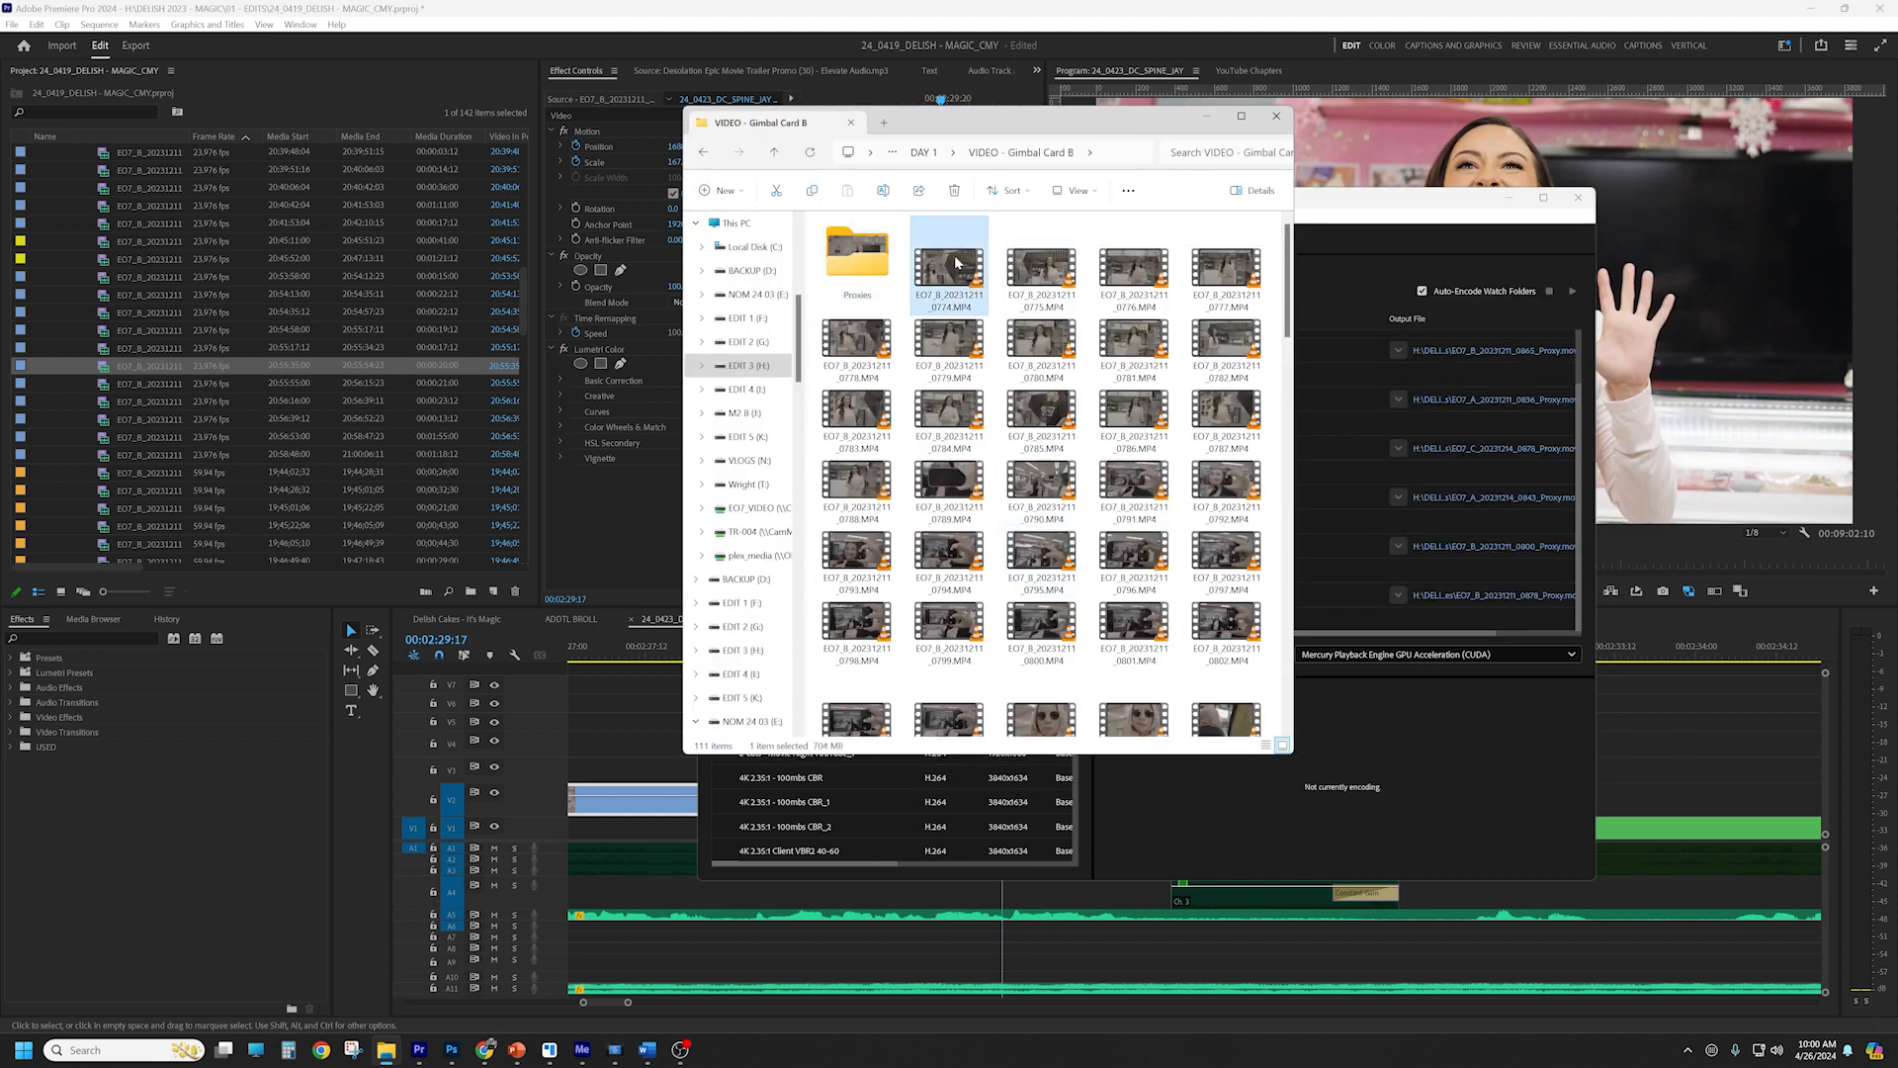
scroll(1093, 476, "down", 10)
left_click(856, 682, "shift")
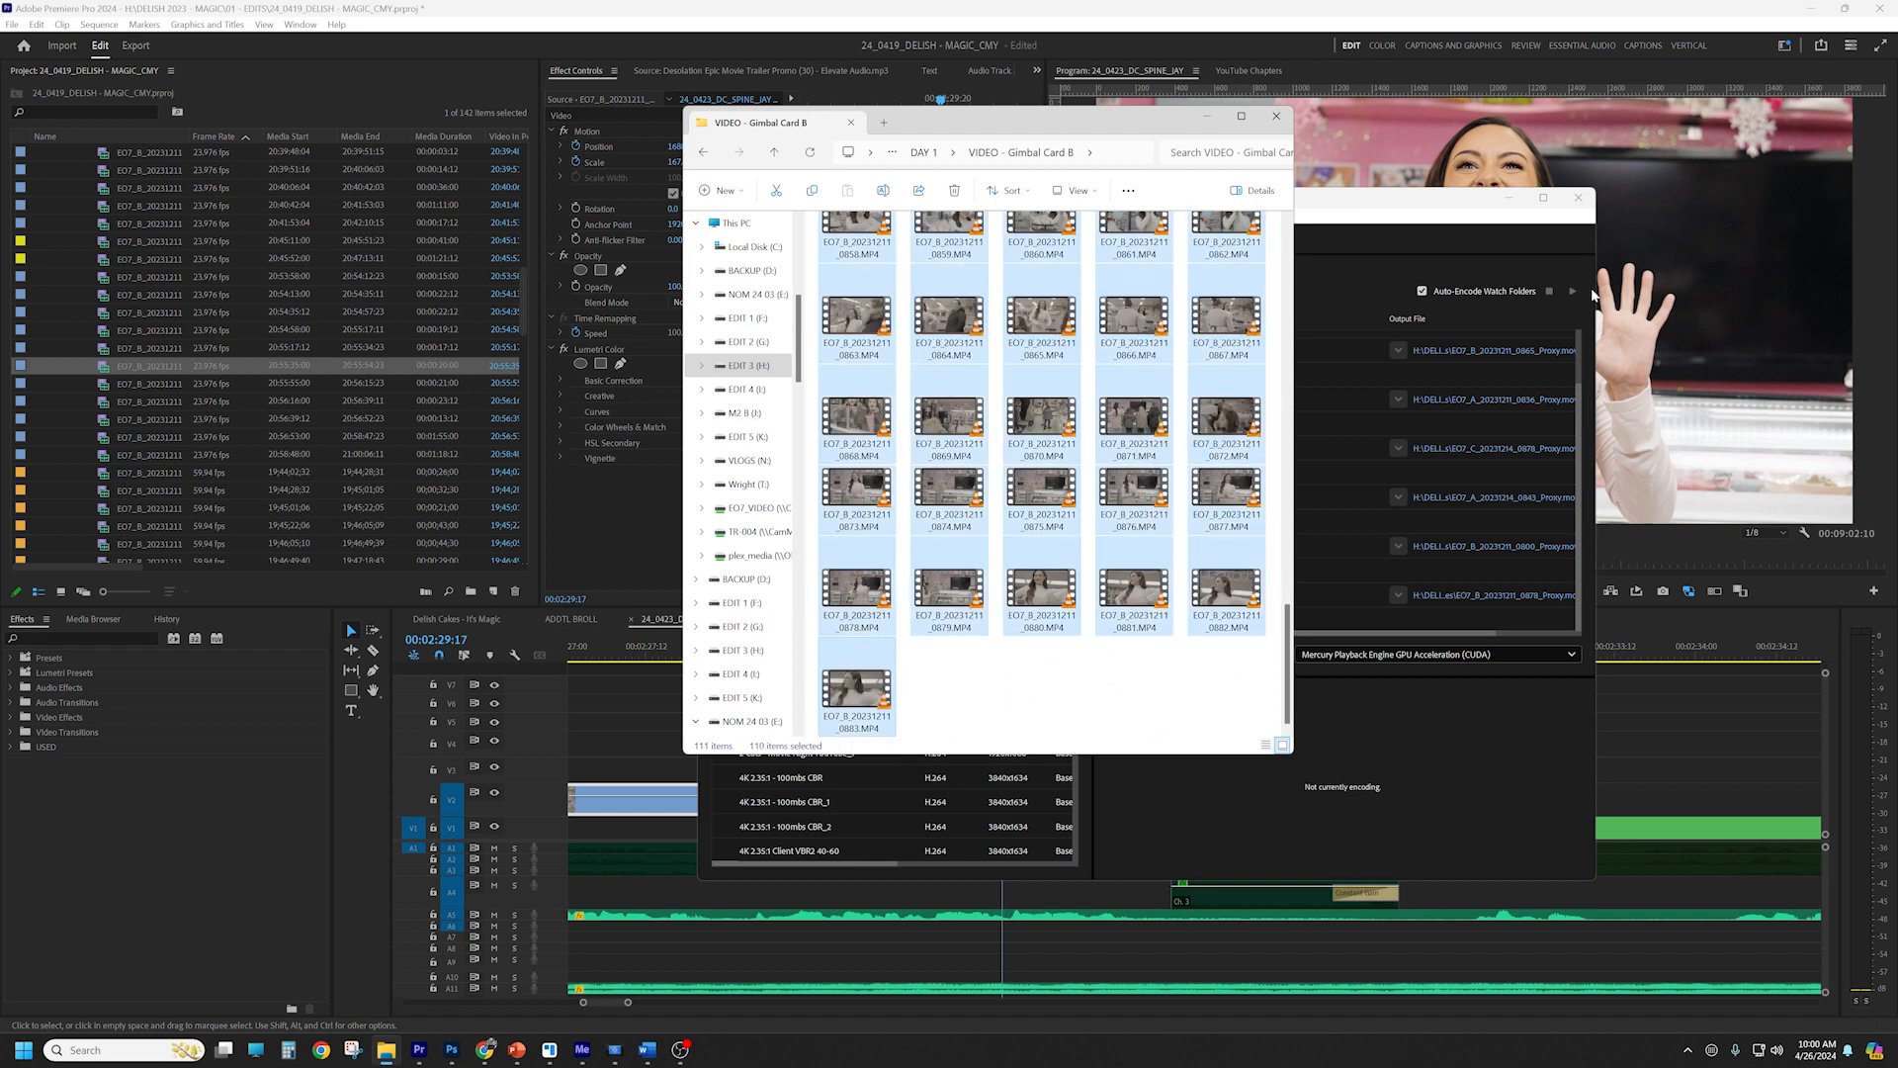
scroll(1019, 452, "up", 5)
scroll(1018, 452, "up", 6)
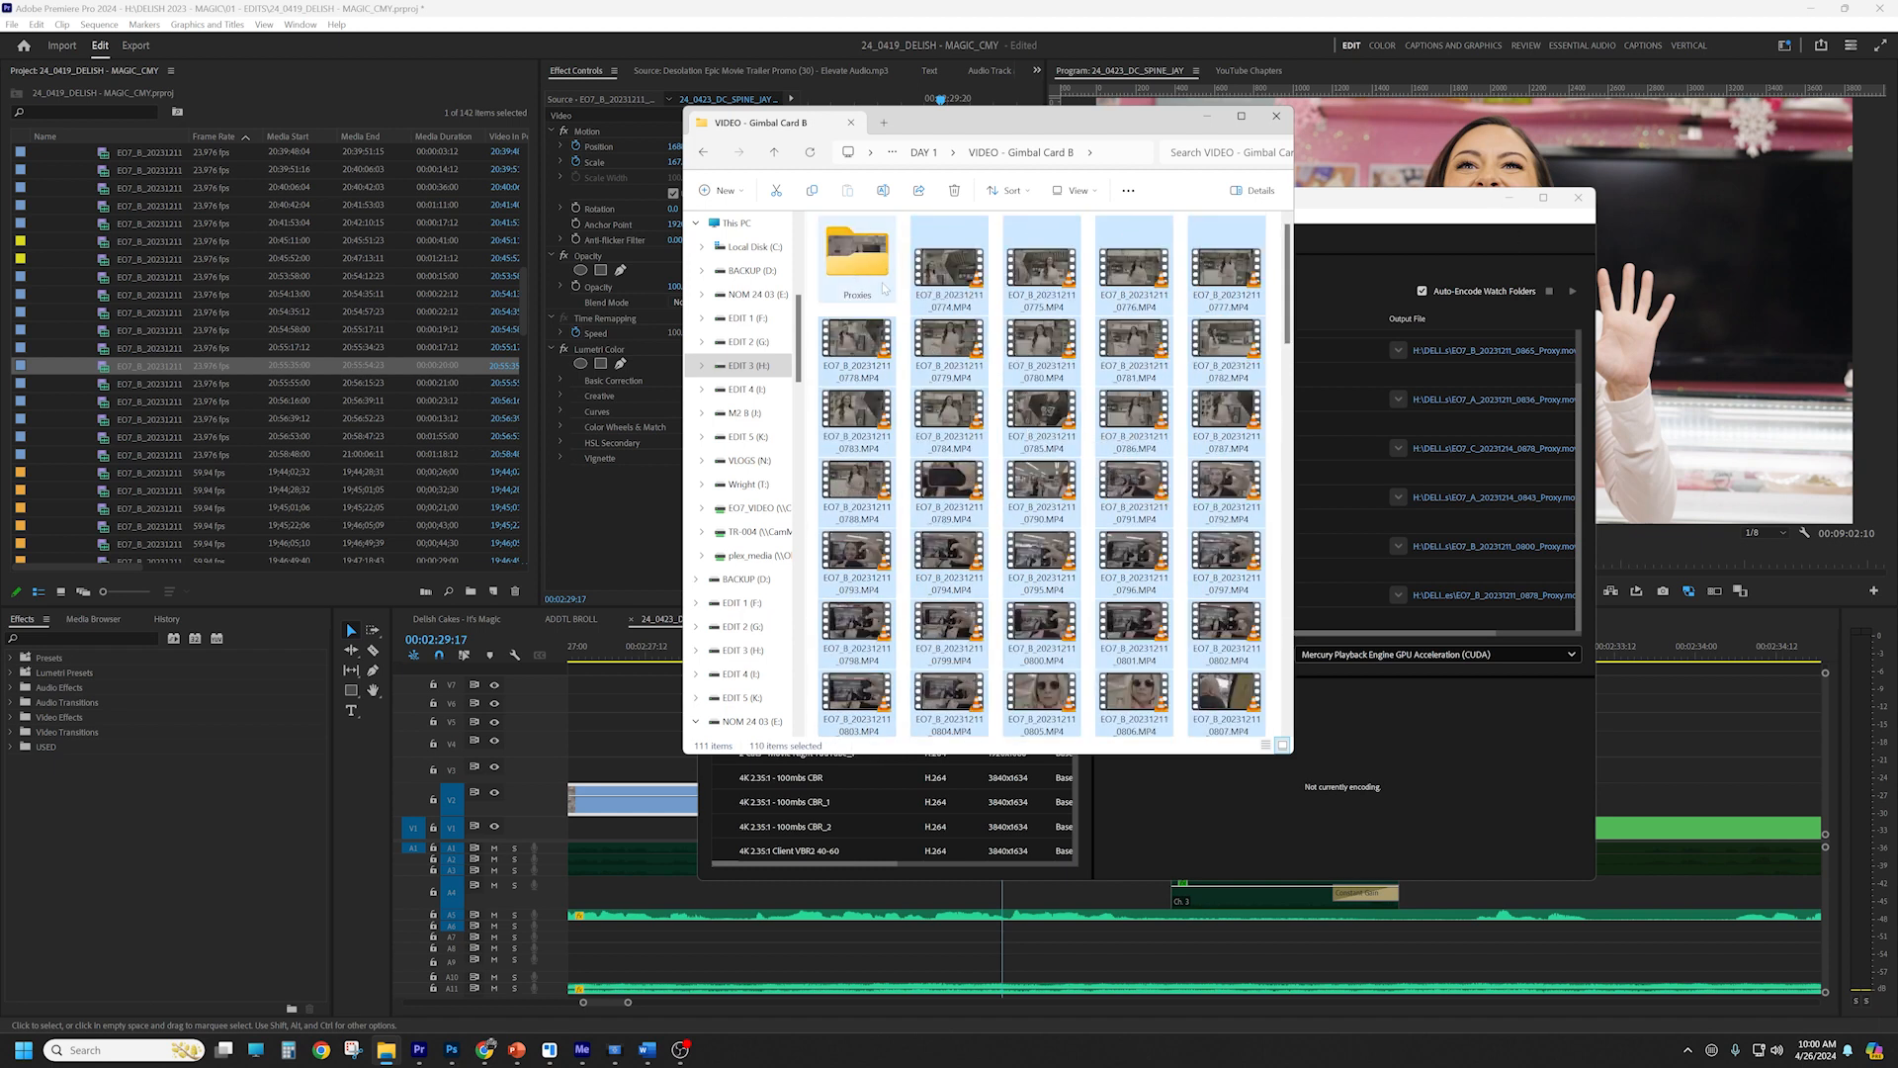
Open the Proxies folder, compare it with the original media folder and inspect the proxy files for clips 0865 and 0878
left_click(877, 275)
double_click(862, 274)
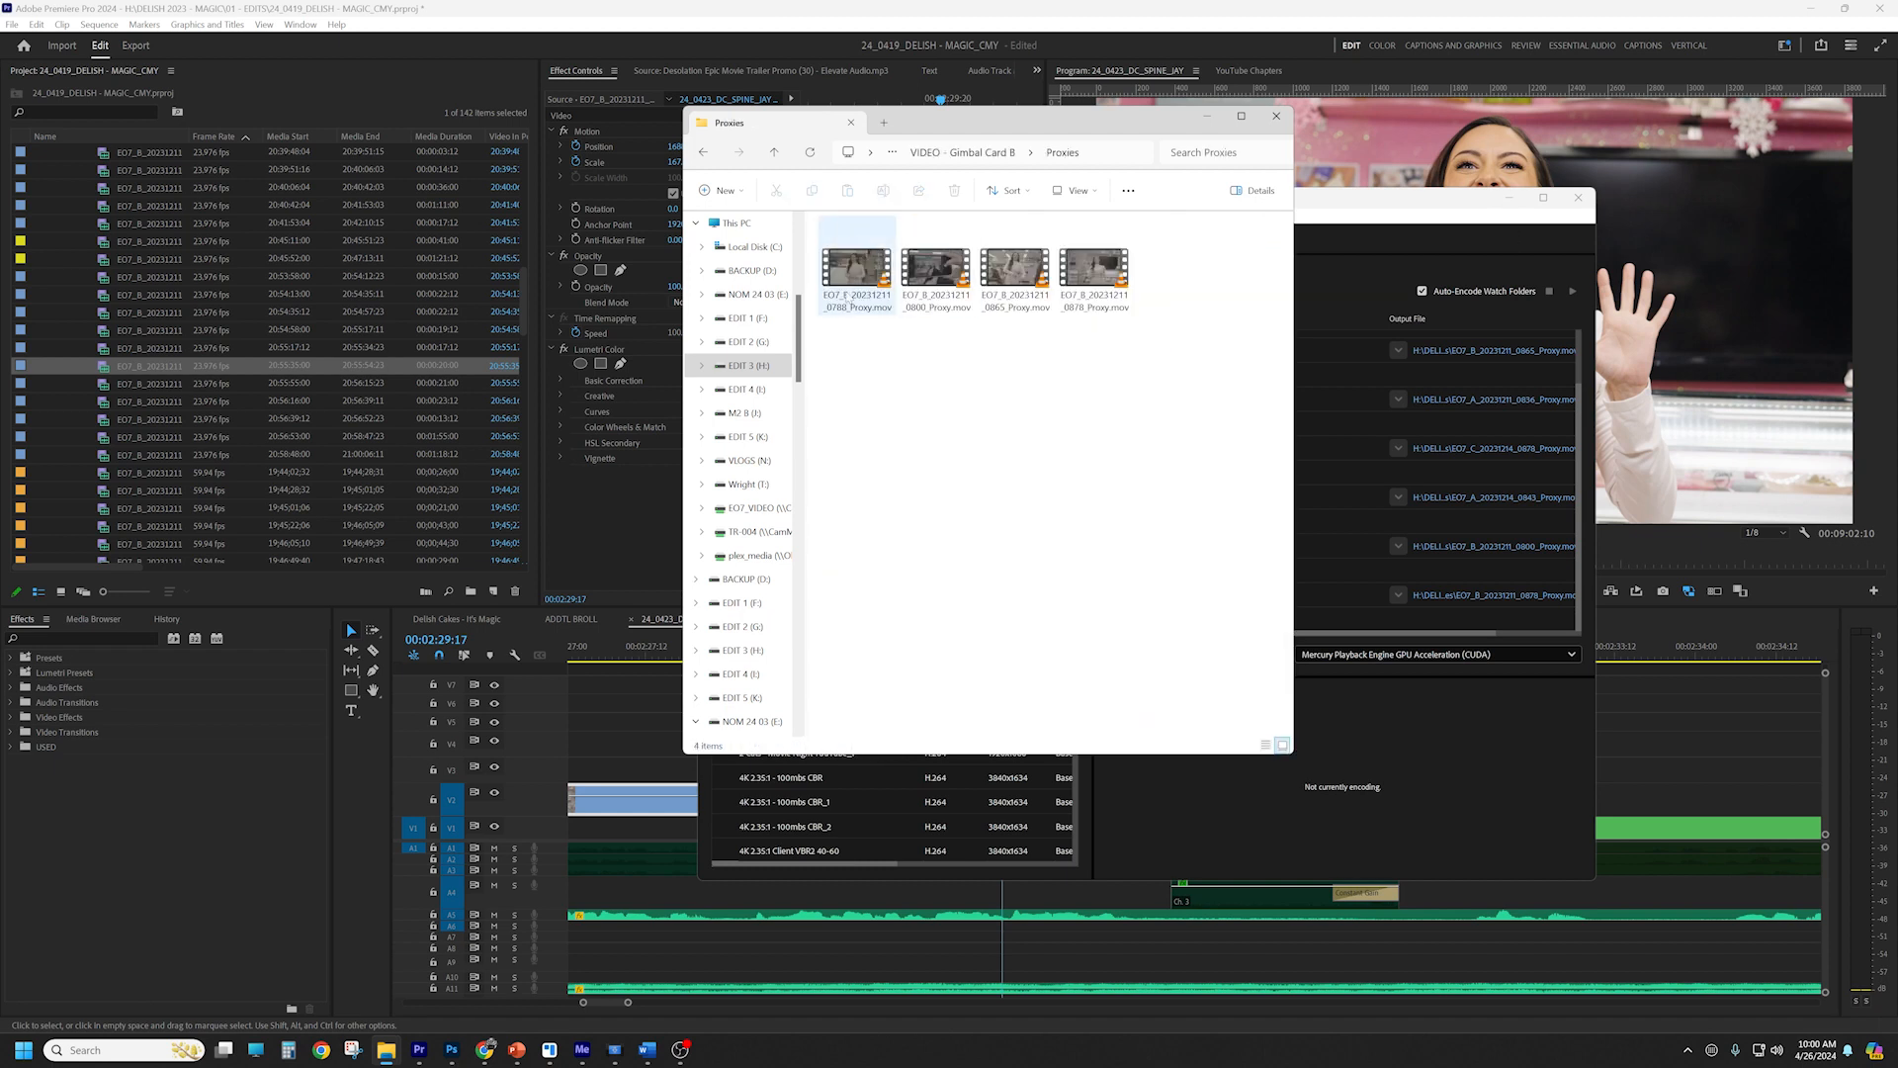
key("alt+Left")
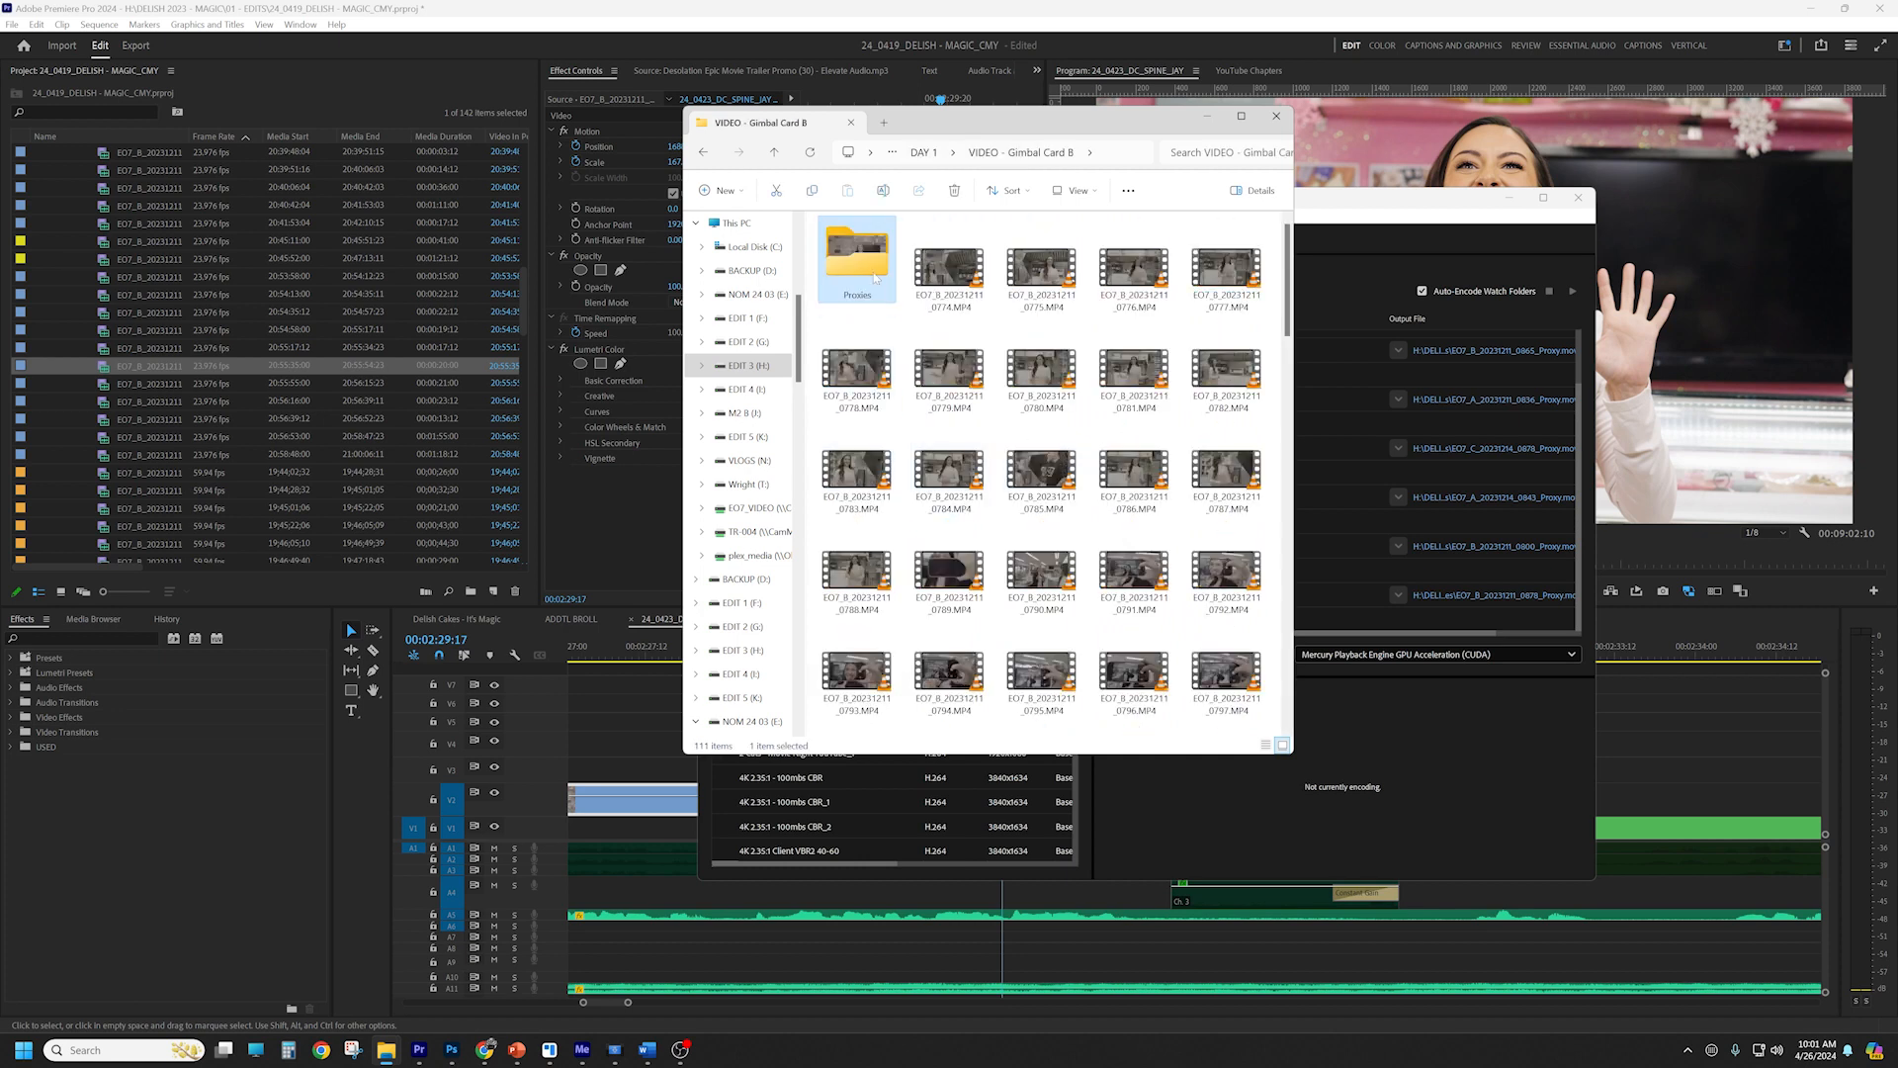
key("alt+Right")
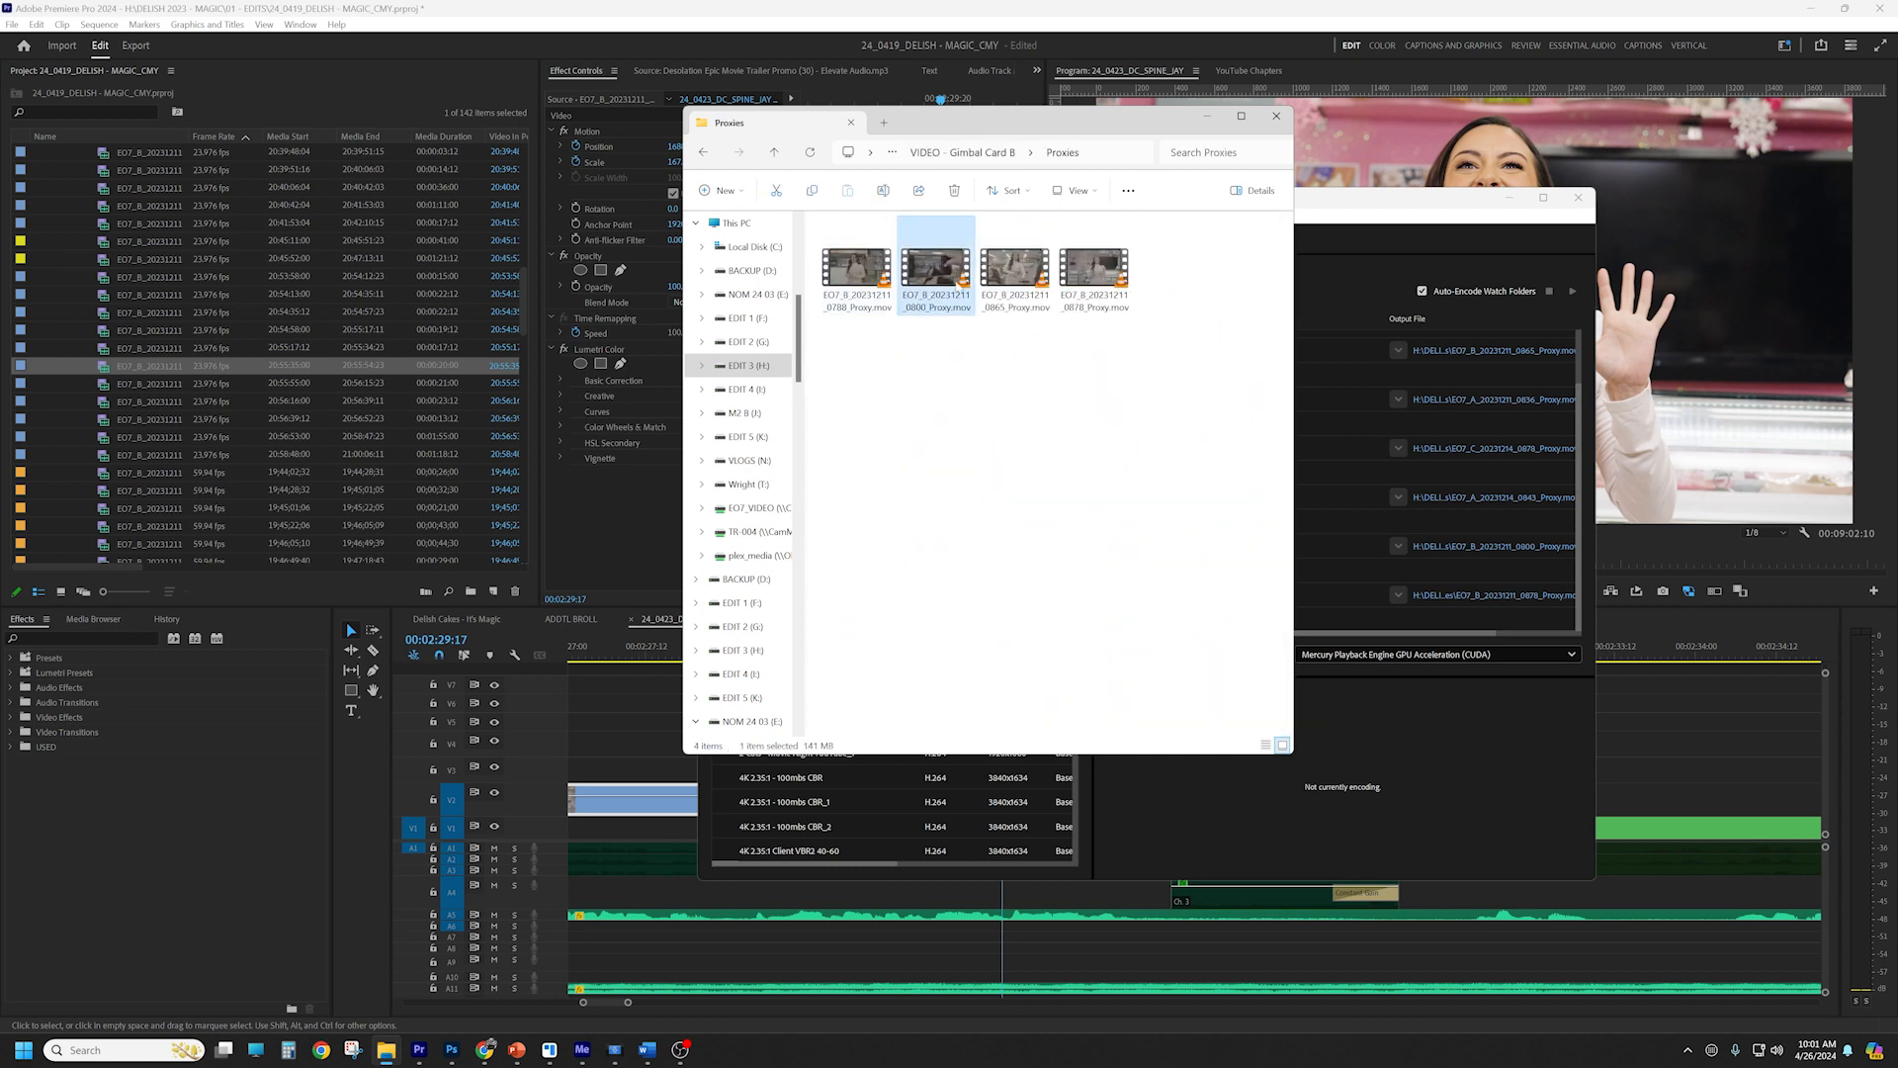
left_click(1003, 286)
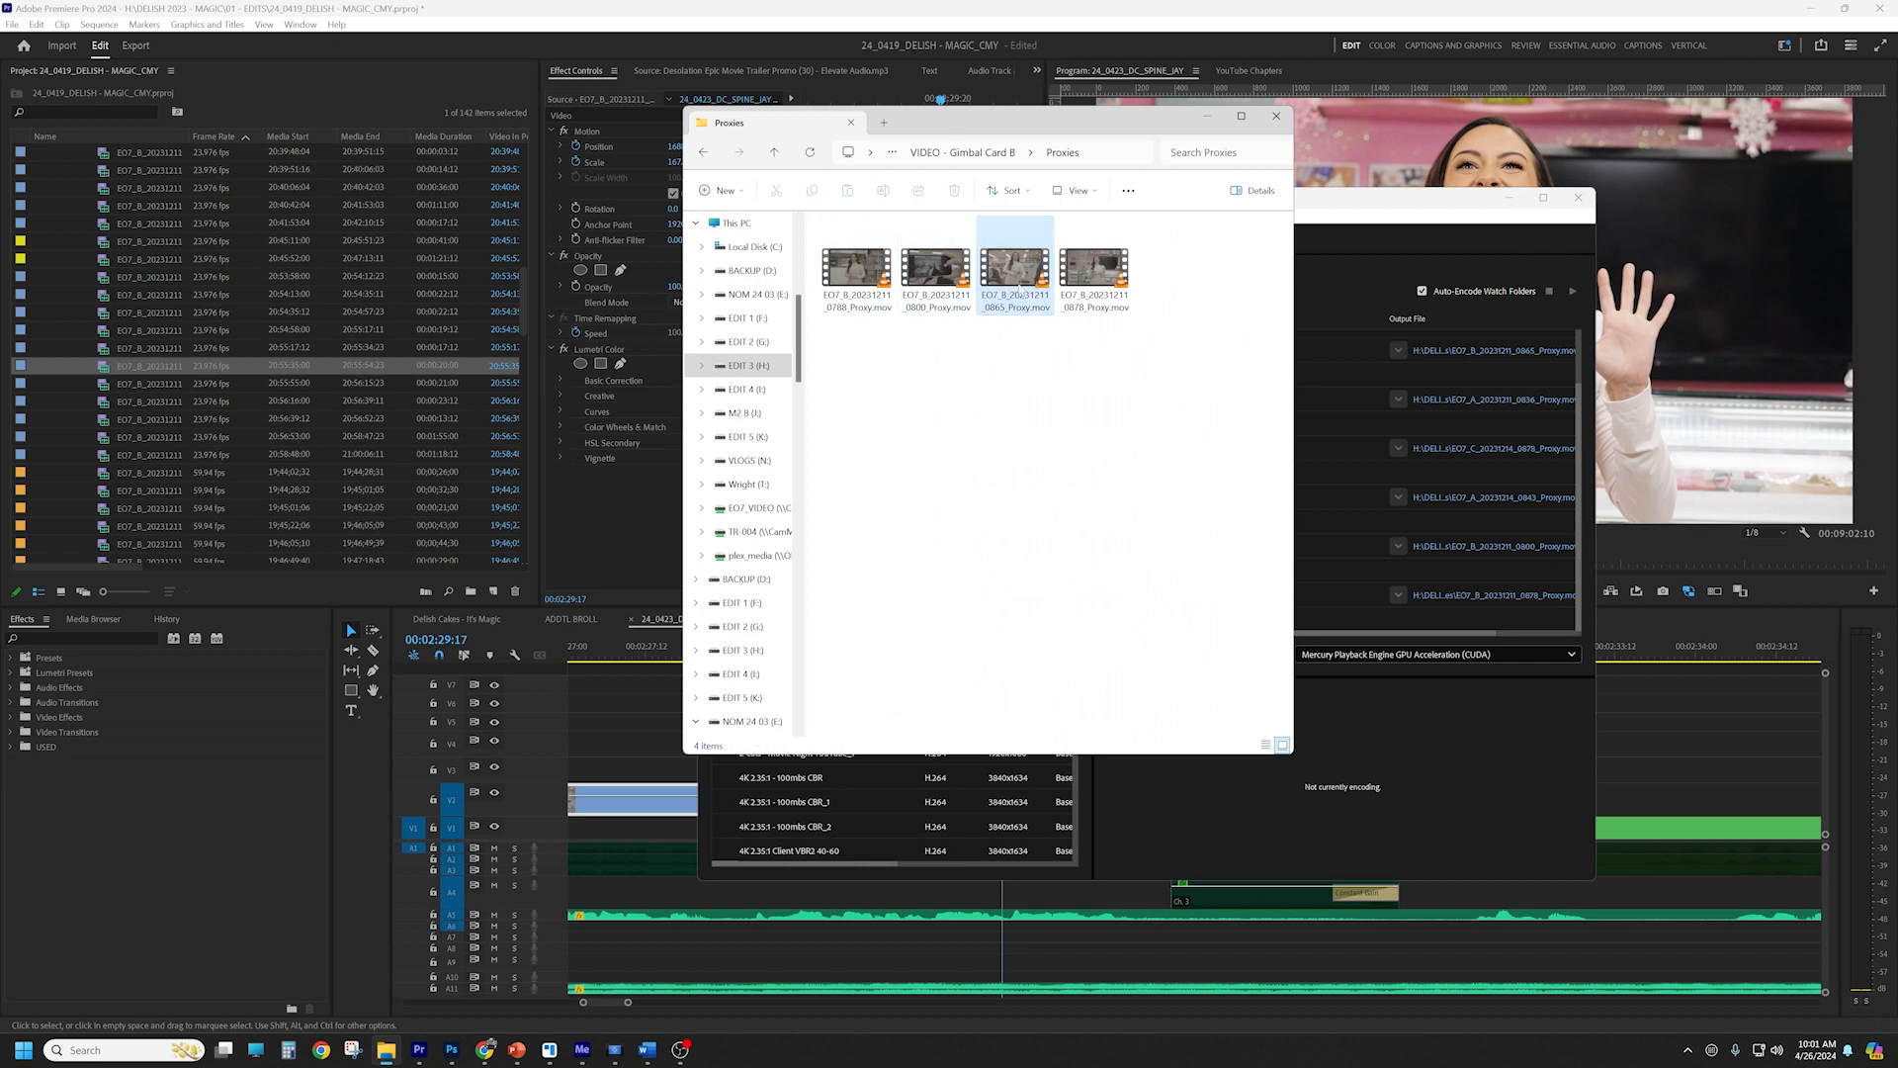
left_click(1109, 282)
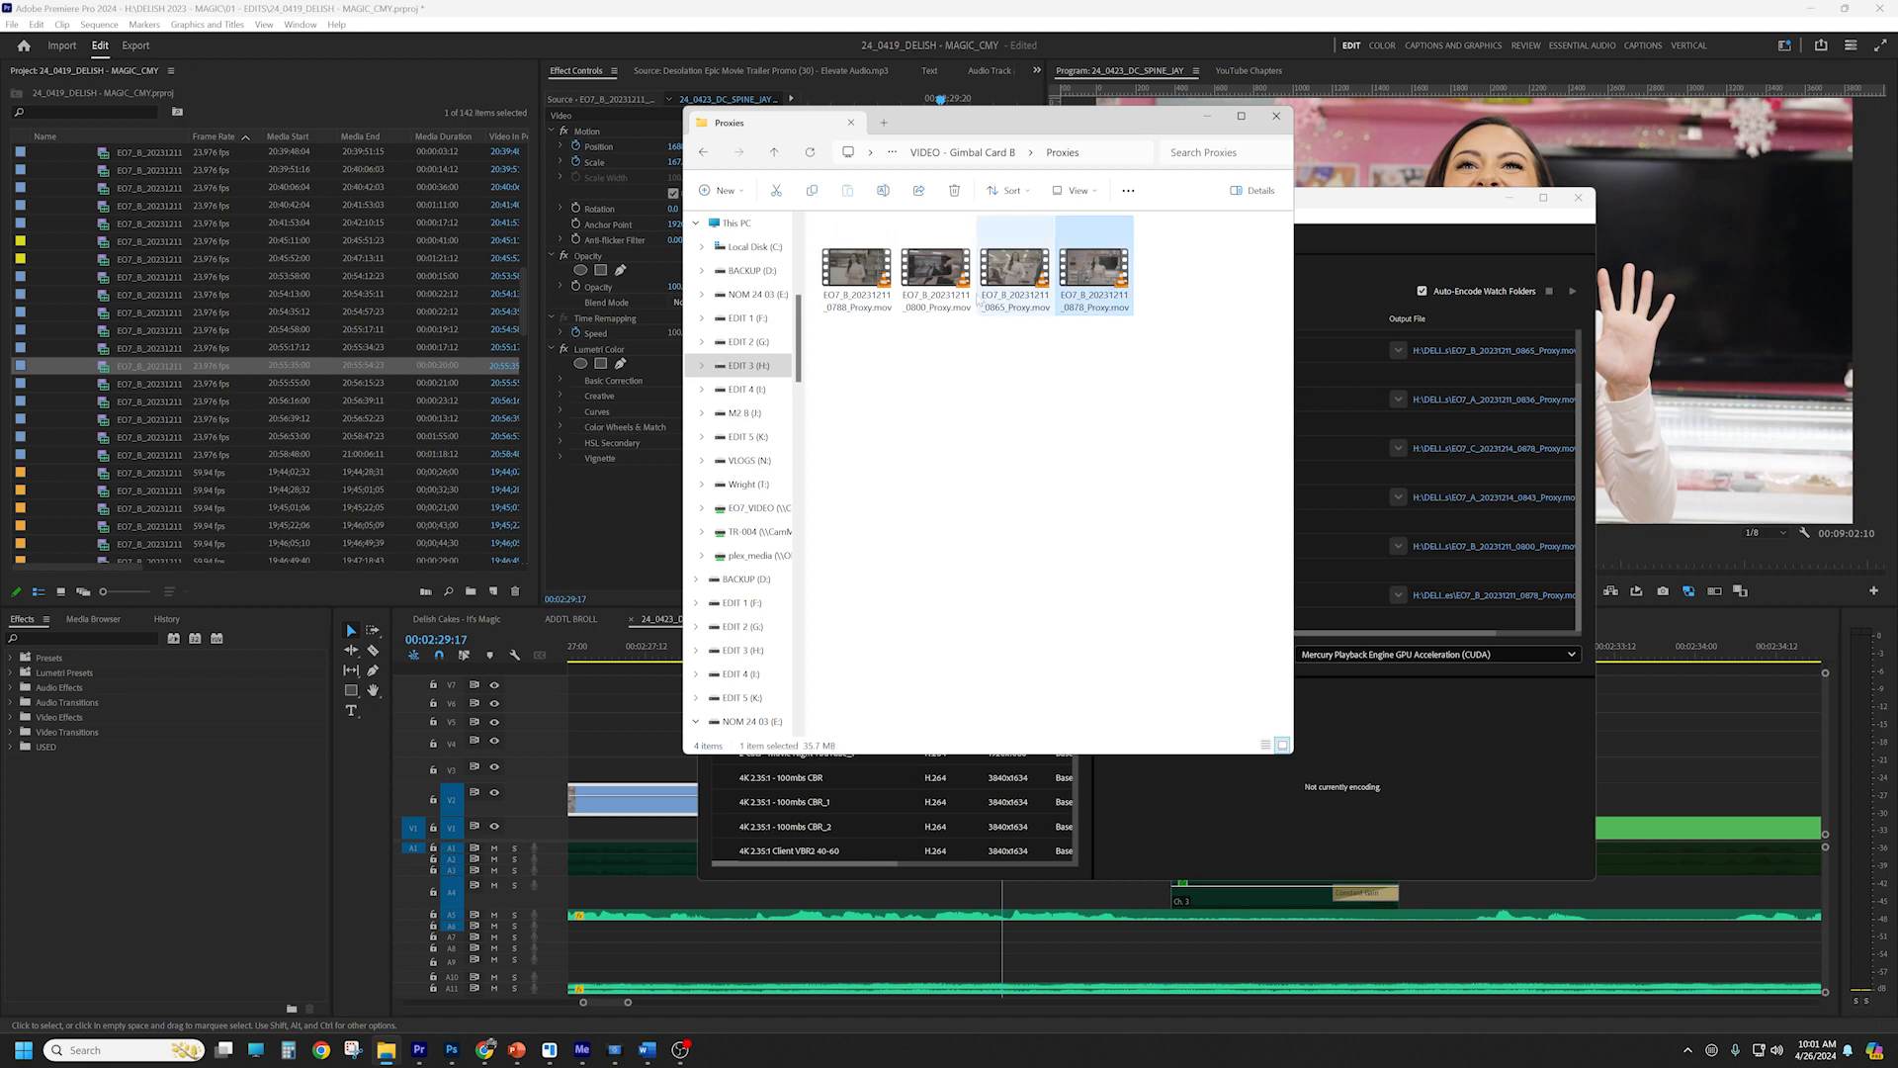
Close the File Explorer window, minimize Media Encoder and return to the Premiere Pro timeline with no clip selected
left_click(1290, 118)
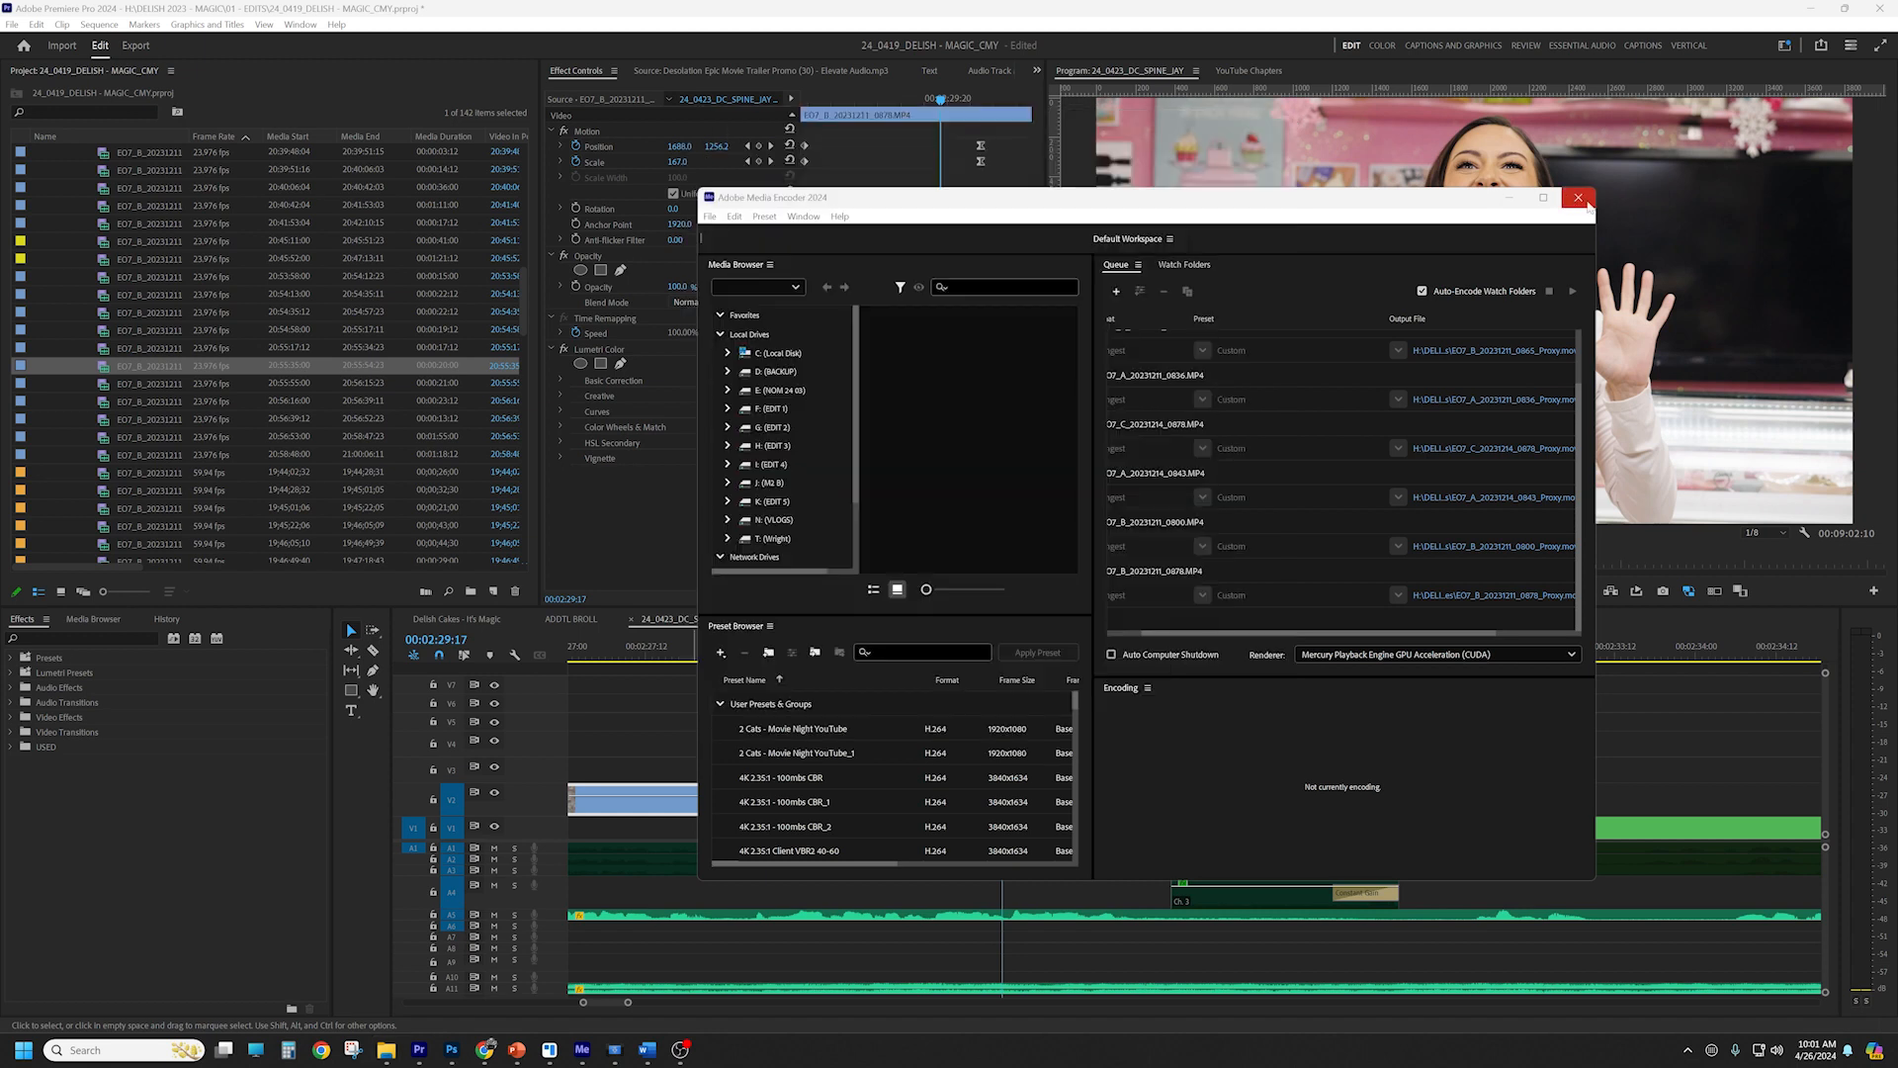
left_click(1510, 197)
left_click(1185, 775)
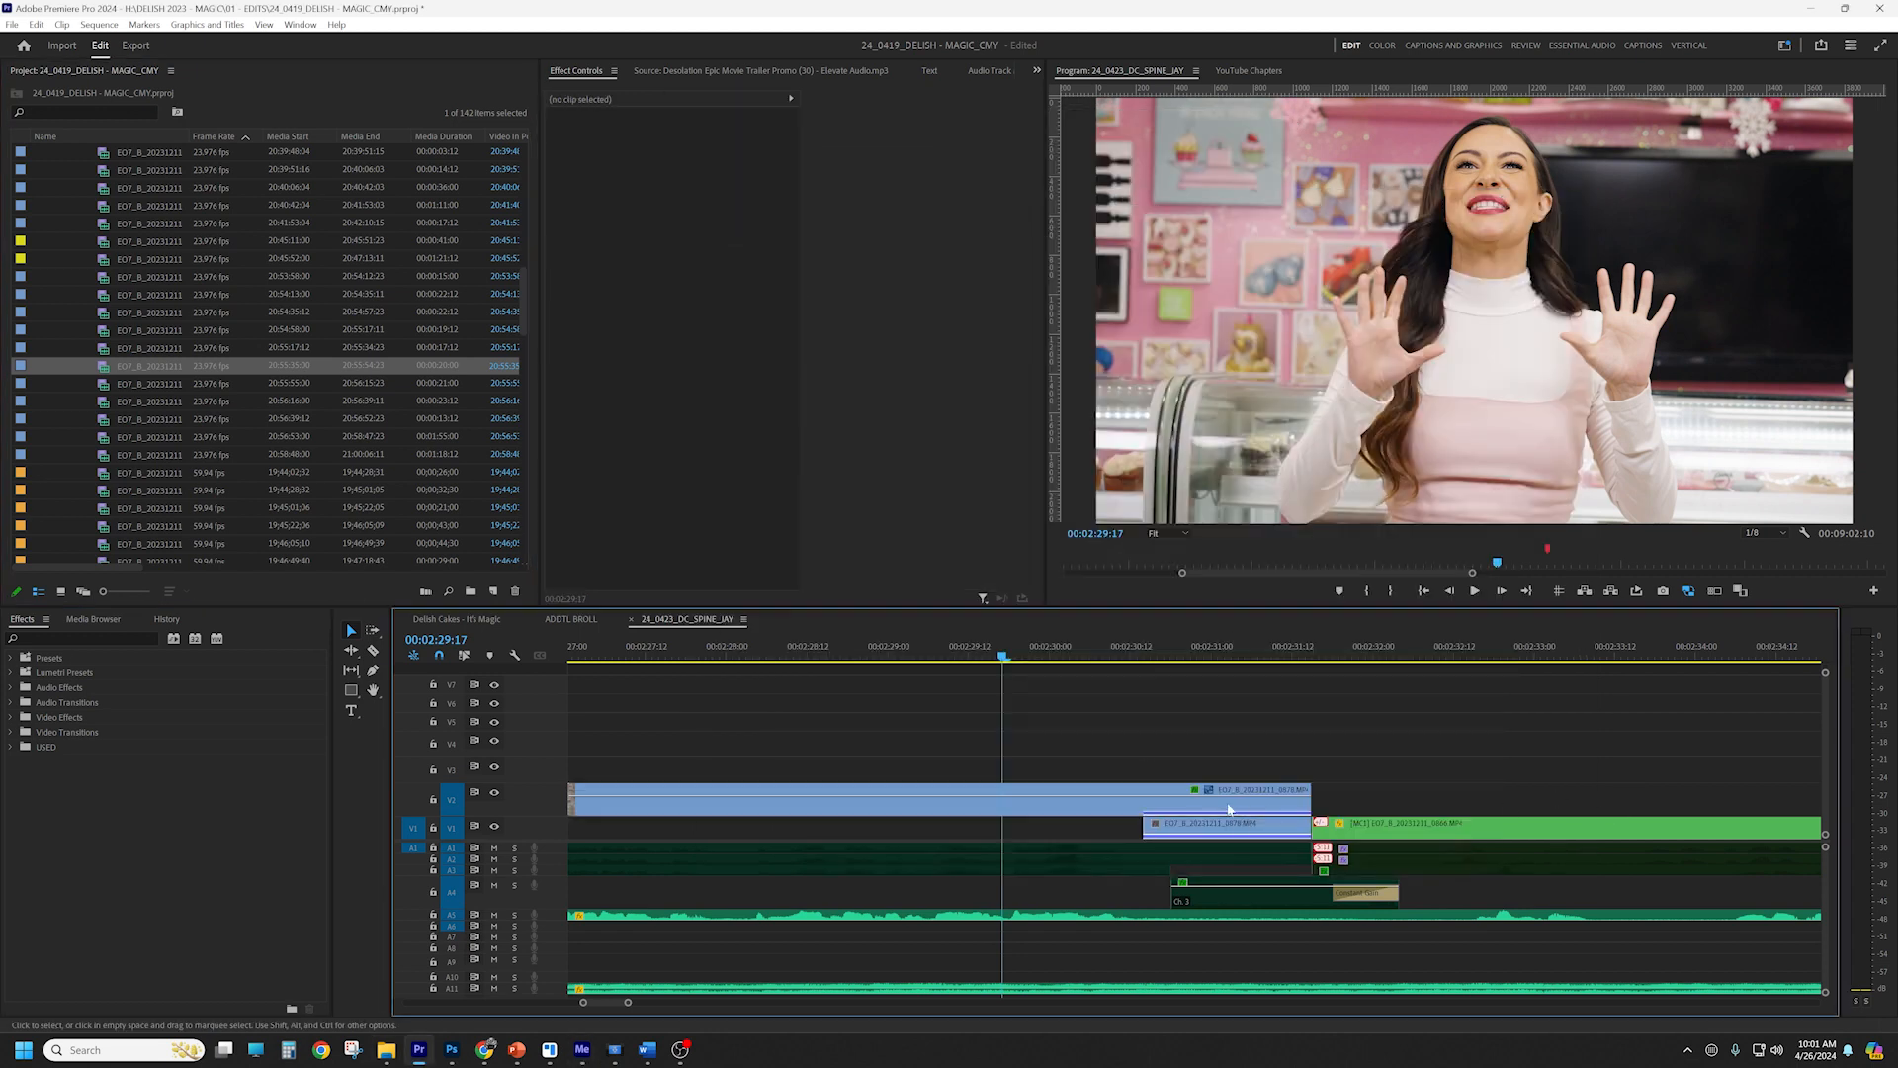
Move the playhead to 00:02:30:14 at the start of the V1 clip and toggle proxy playback off and back on
left_click(1144, 656)
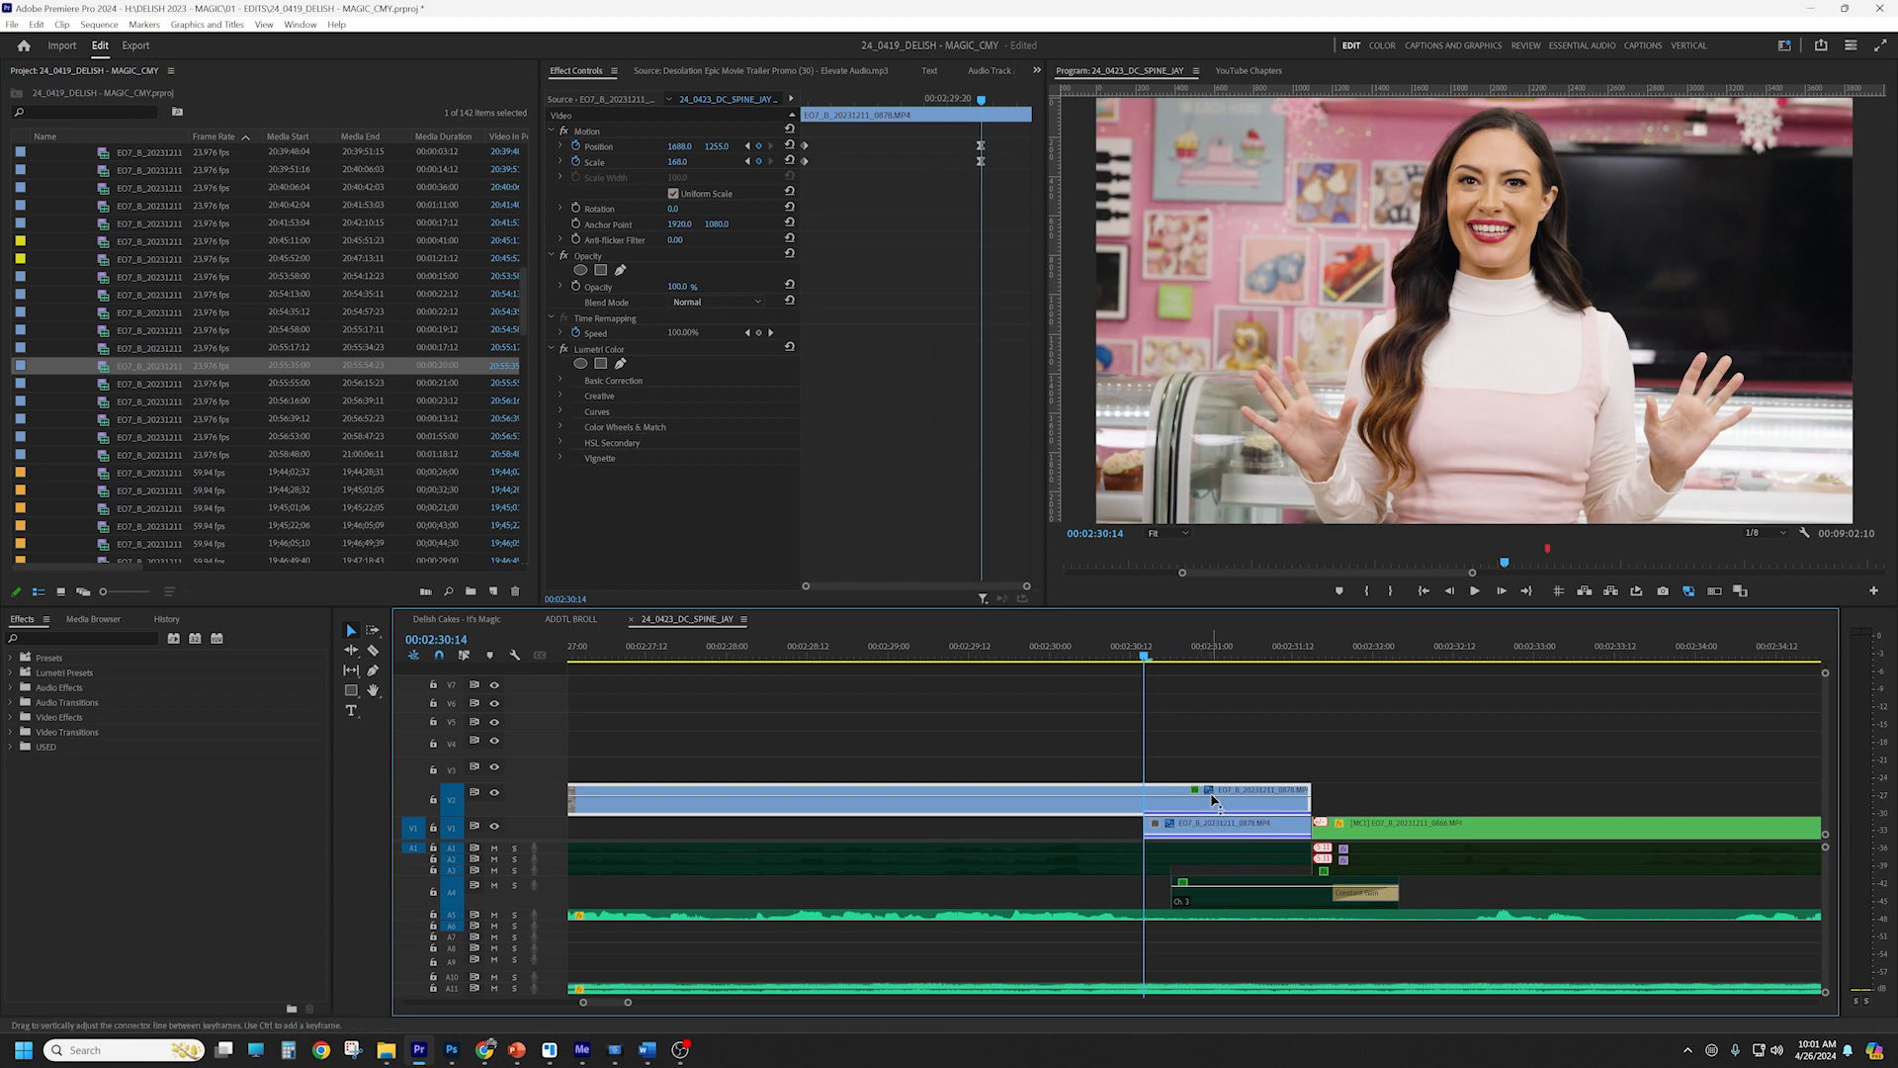
left_click(1662, 579)
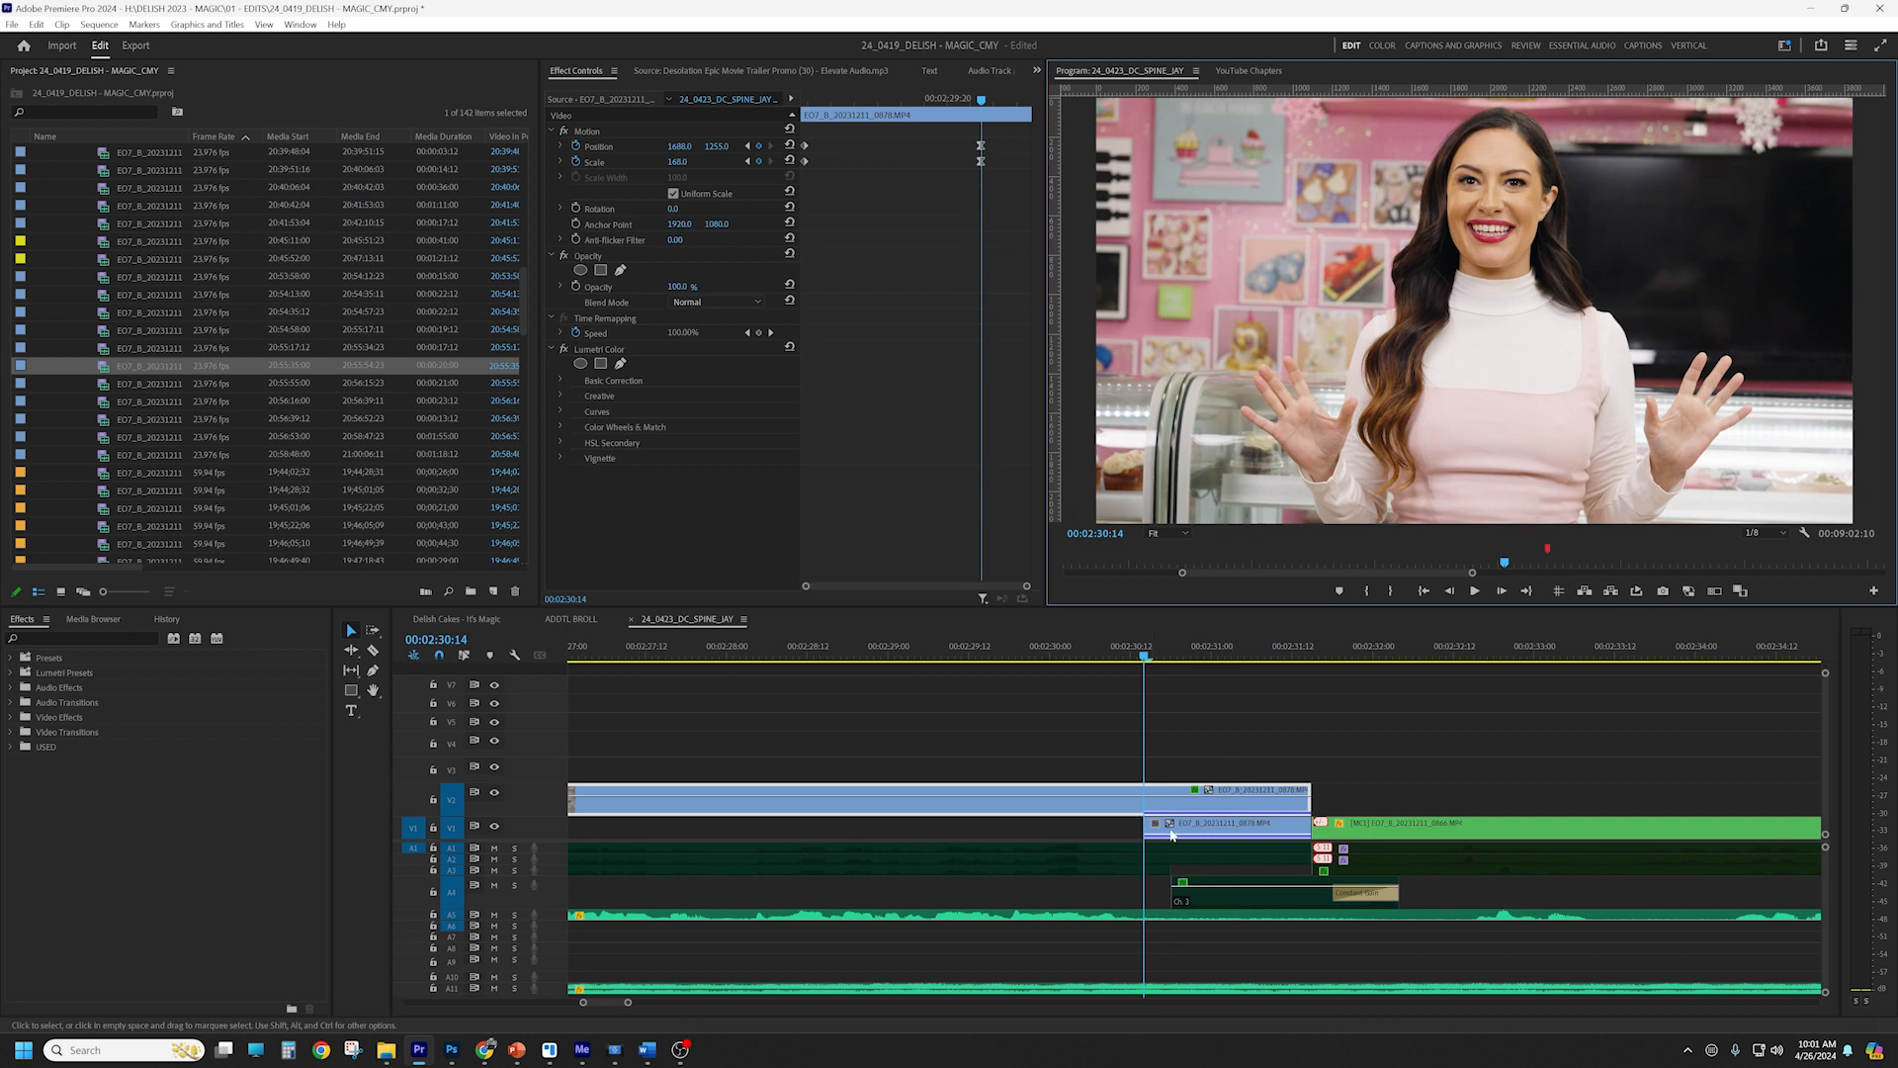
left_click(1689, 591)
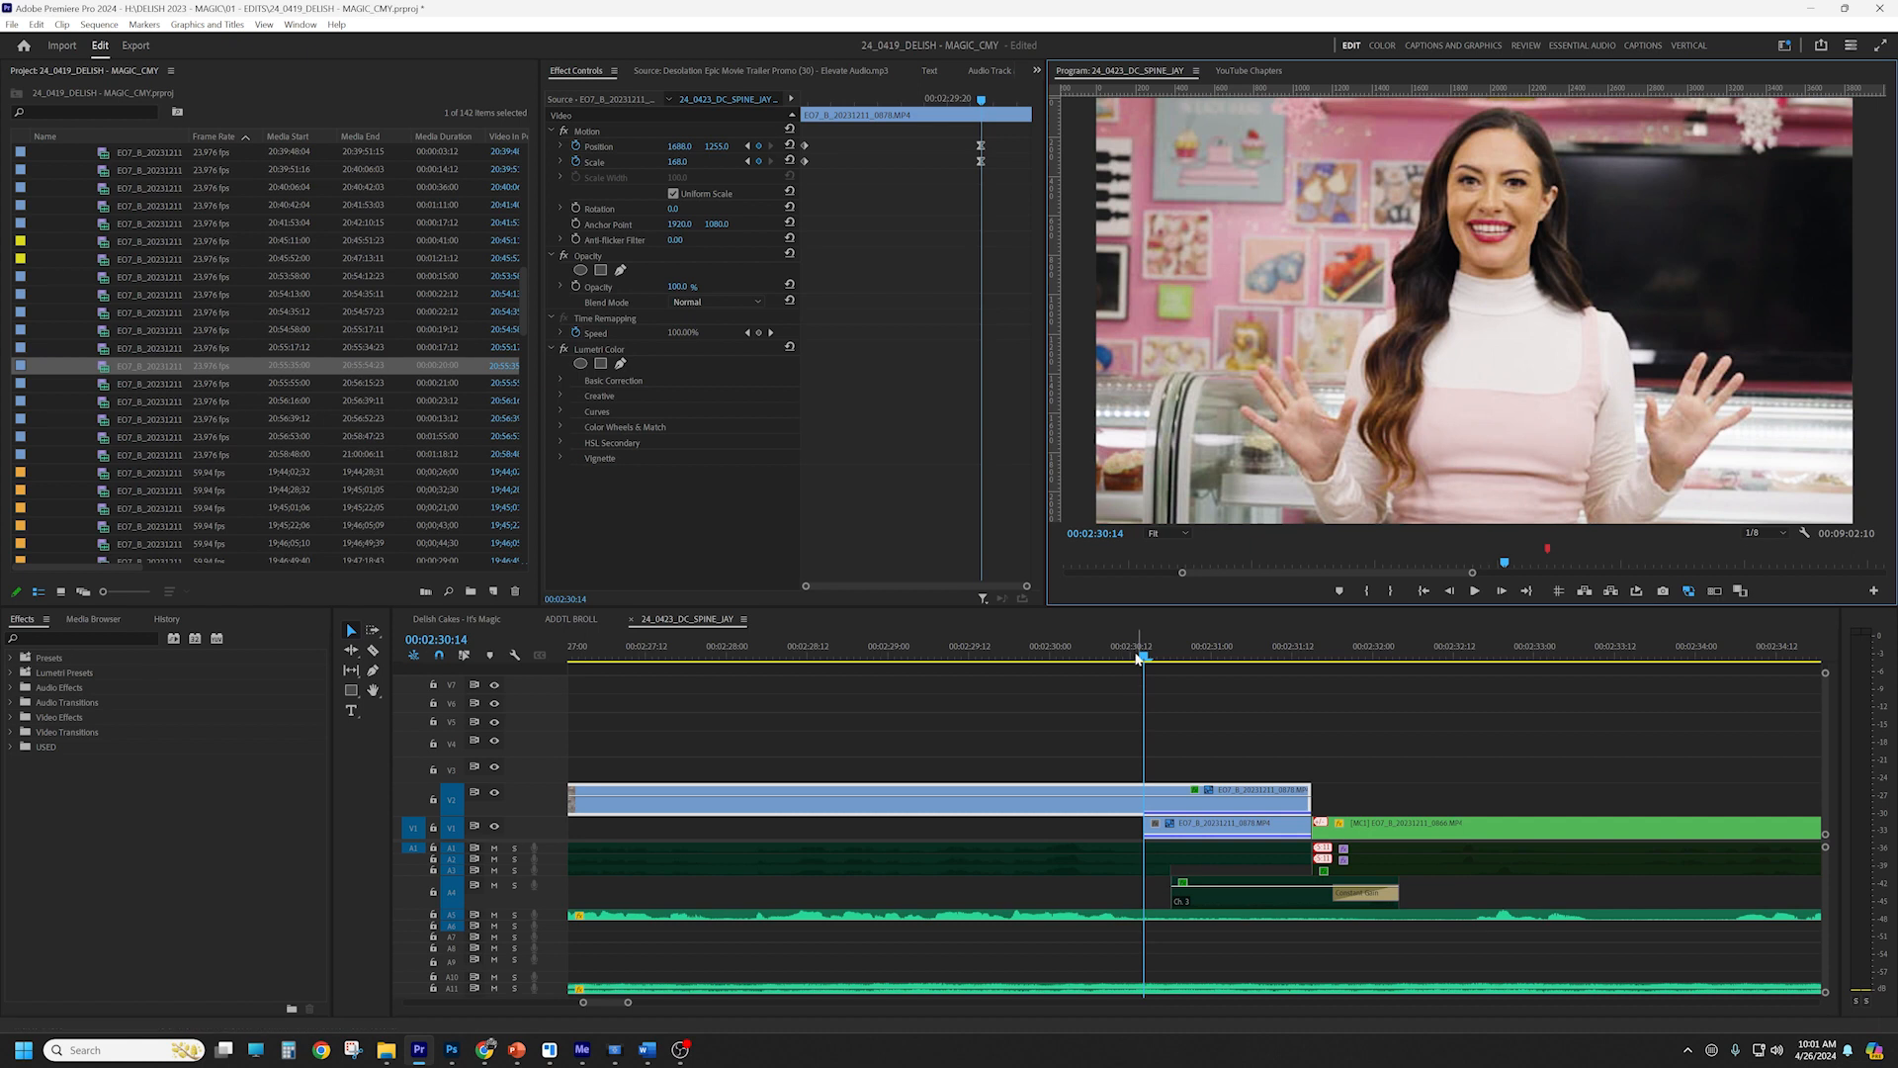
Scrub back through the long V2 clip and park the playhead at 00:02:31:00, where the V1 clip lies beneath it
left_click(969, 655)
left_click_drag(971, 659, 944, 660)
scroll(1048, 700, "up", 7)
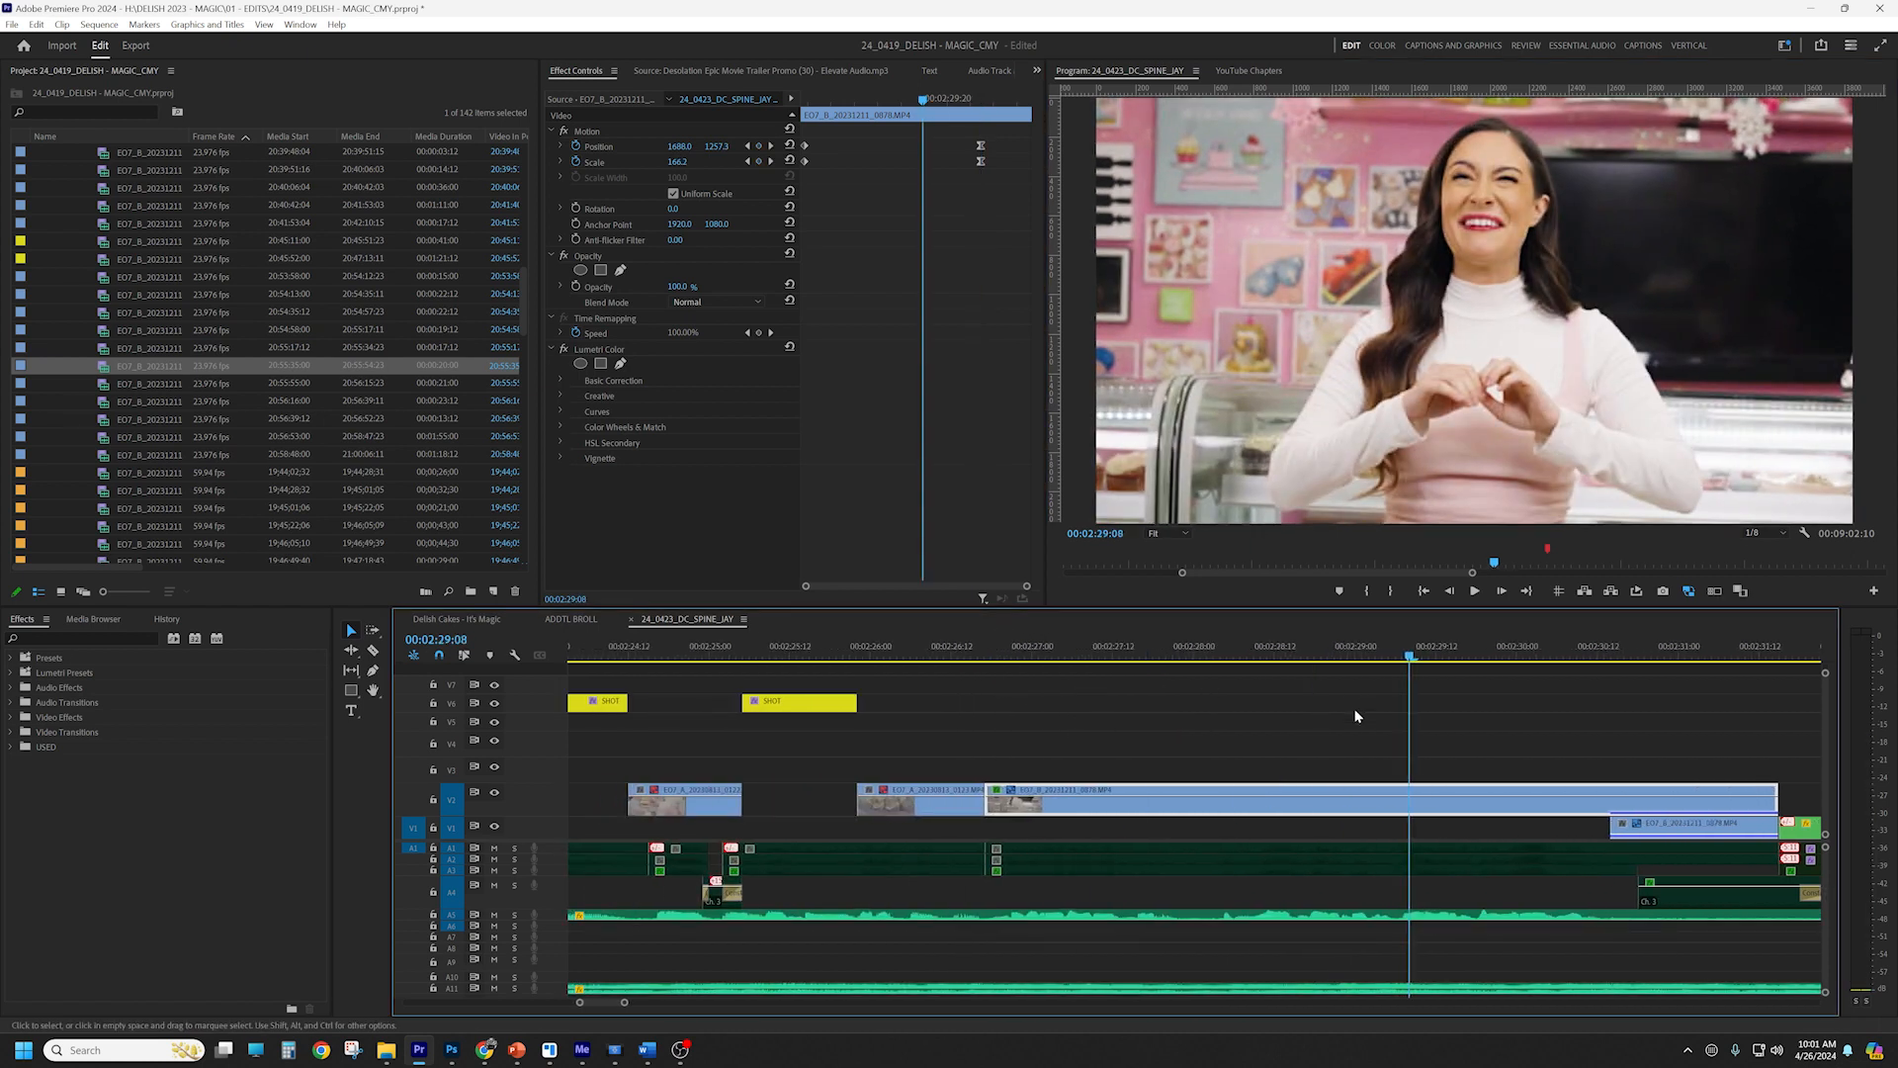
scroll(1469, 672, "down", 3)
left_click(711, 653)
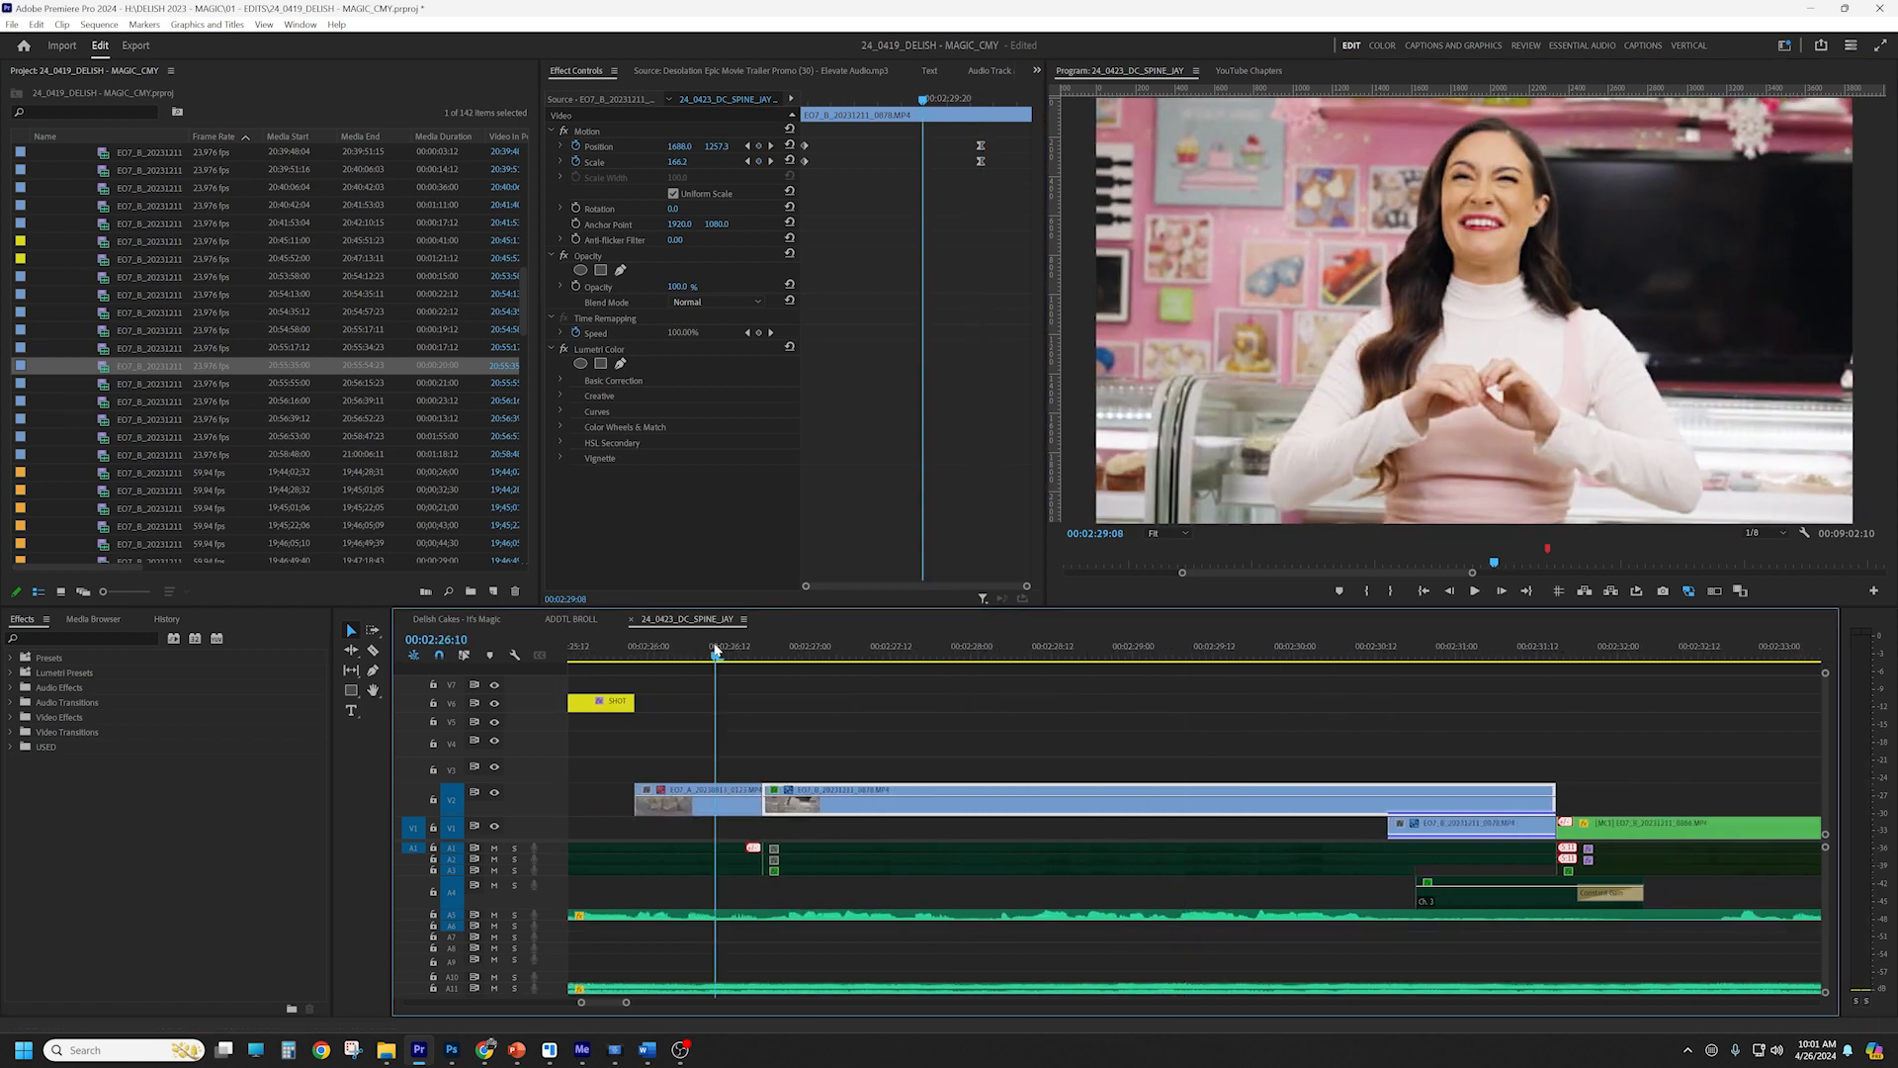
left_click(1456, 652)
Disable the long V2 clip, select the V1 clip beneath it and advance the playhead one frame to 00:02:31:01
left_click(1489, 806)
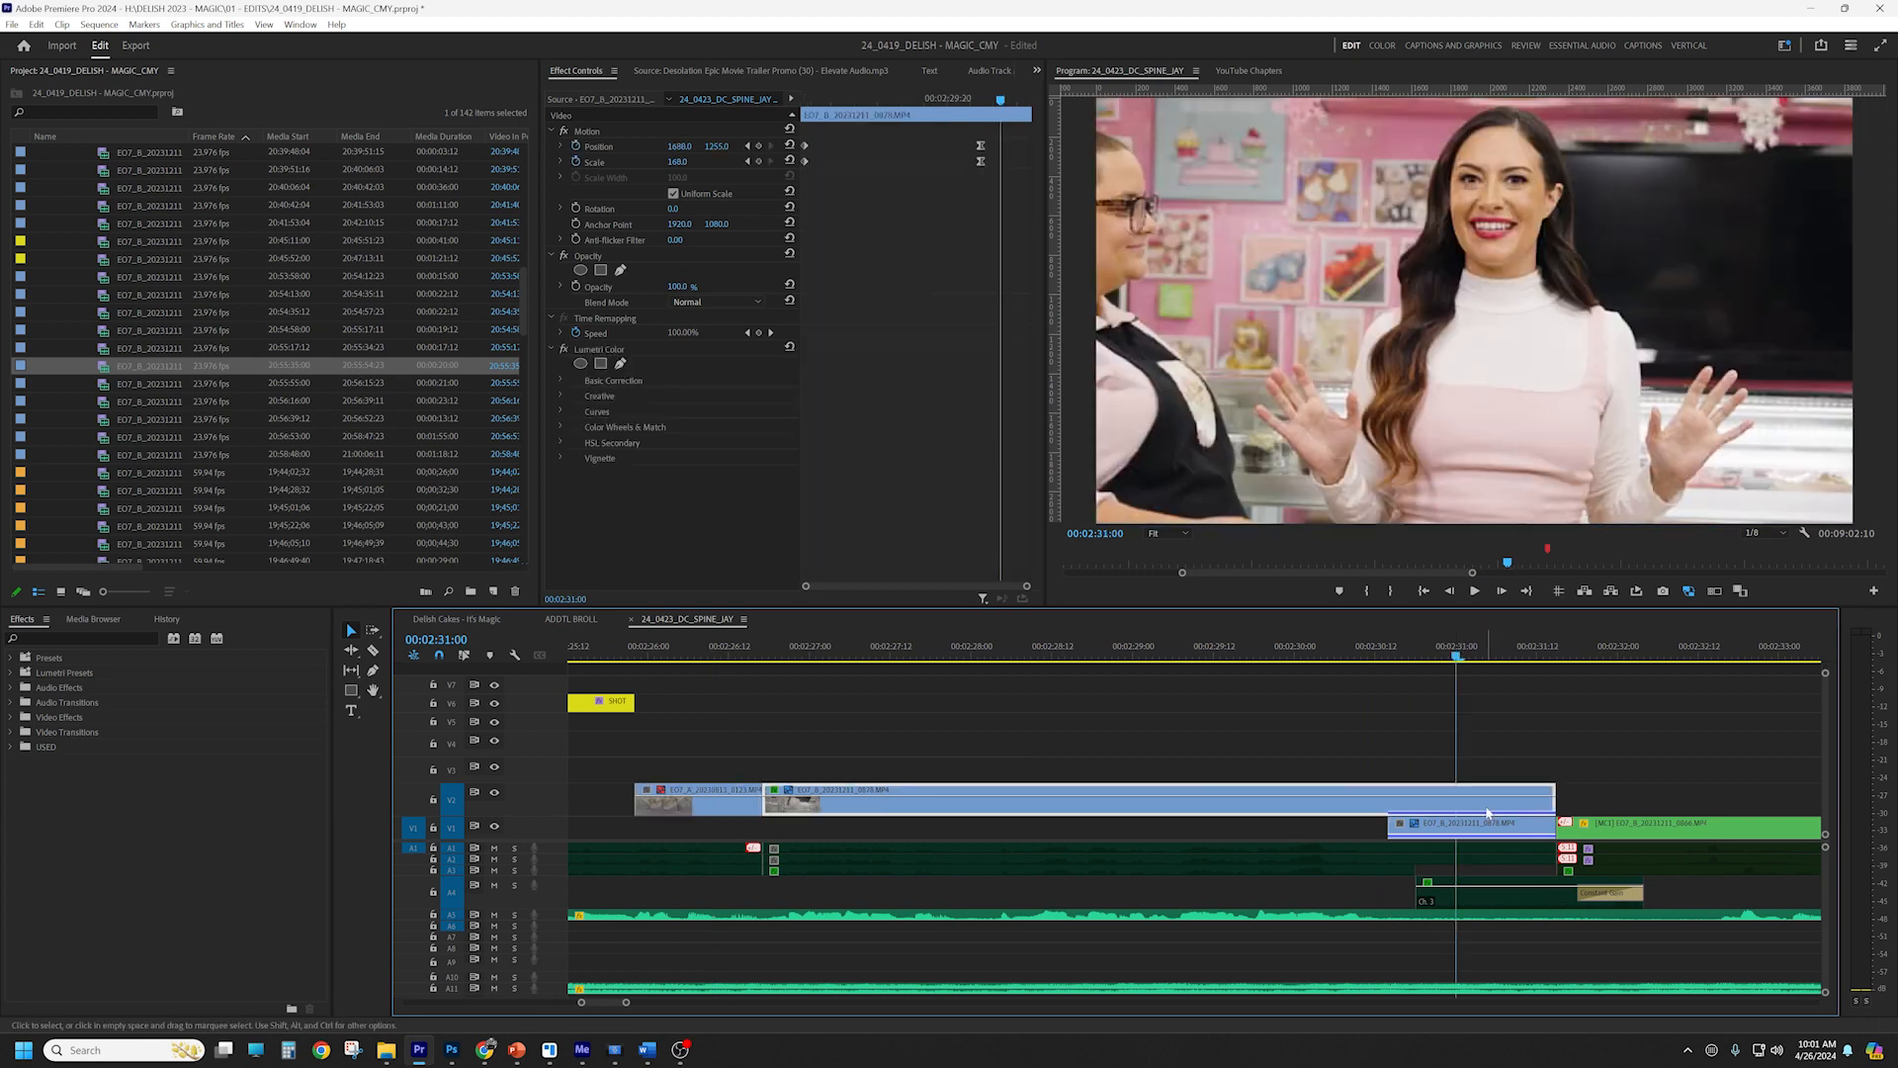
key("shift+e")
left_click(1488, 831)
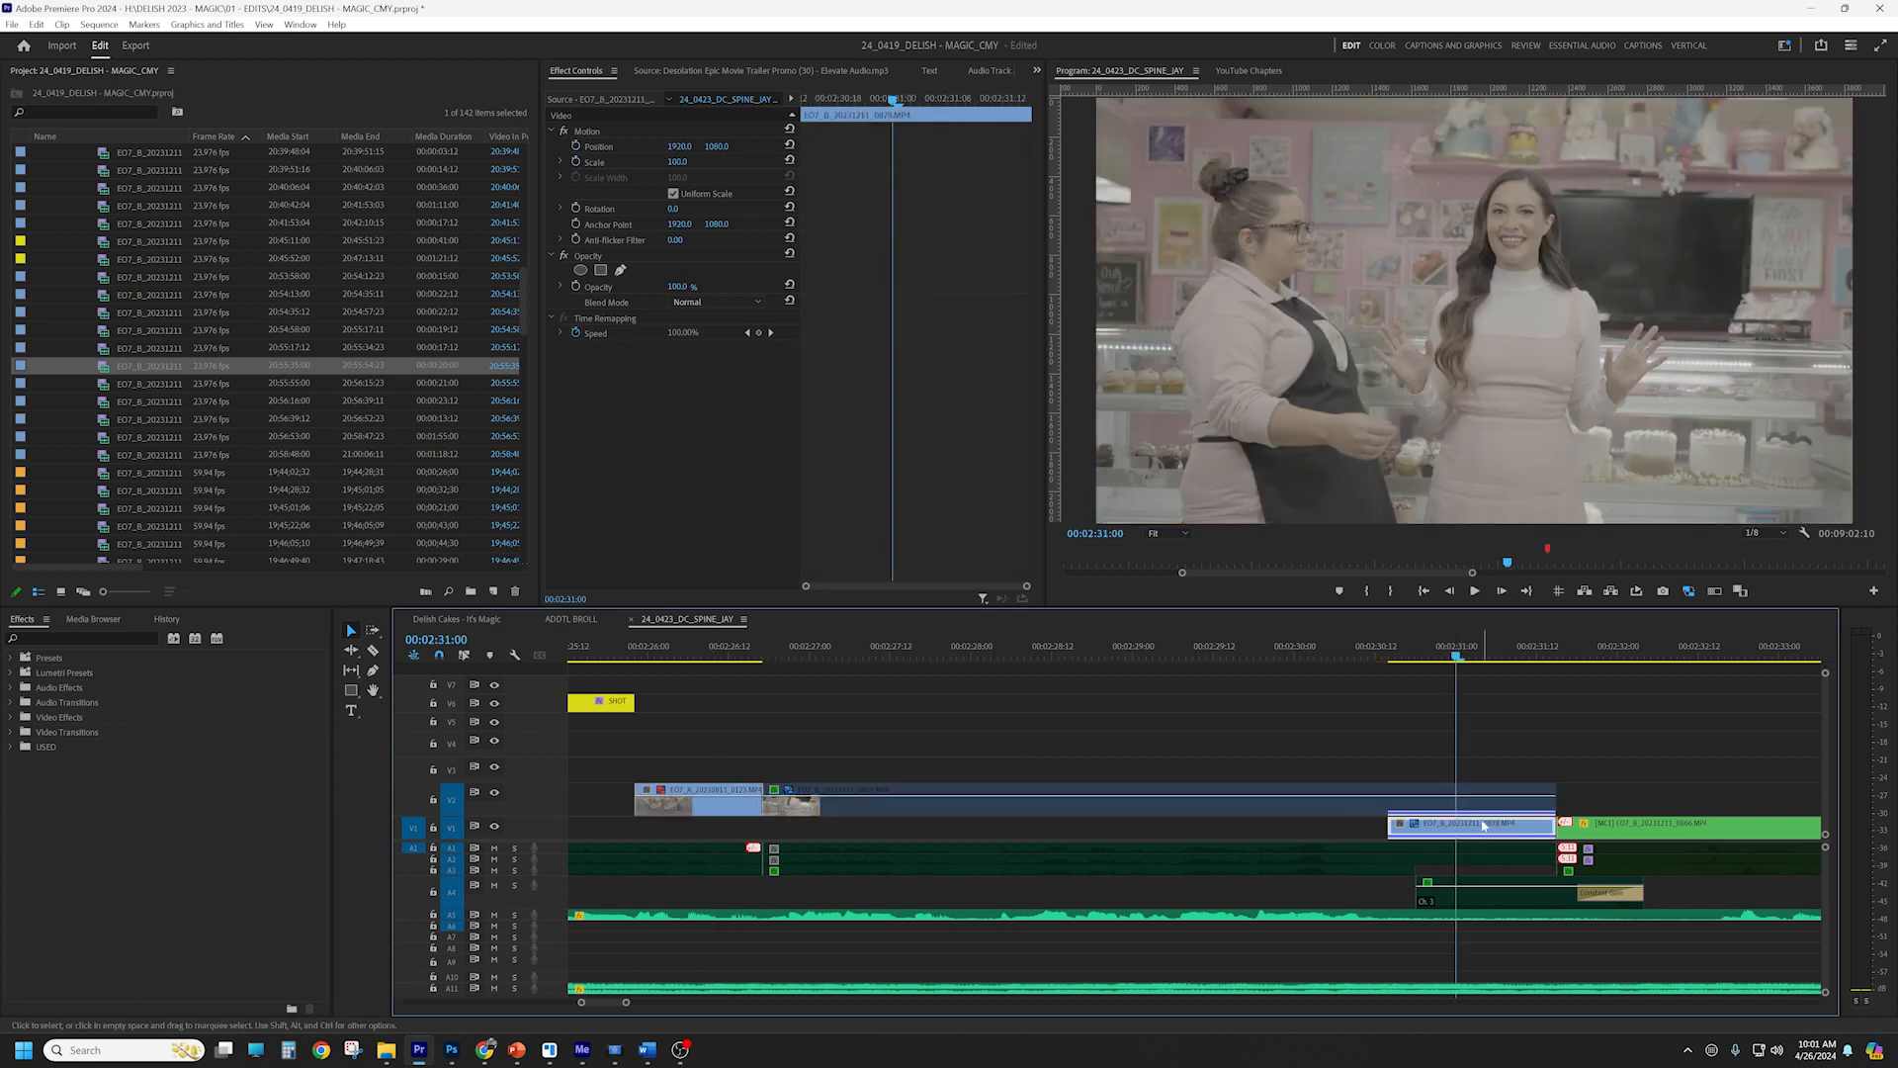
key("Right")
Set the program monitor's zoom to 100% and pan the picture with the Hand tool to its lower-left corner
left_click(1598, 225)
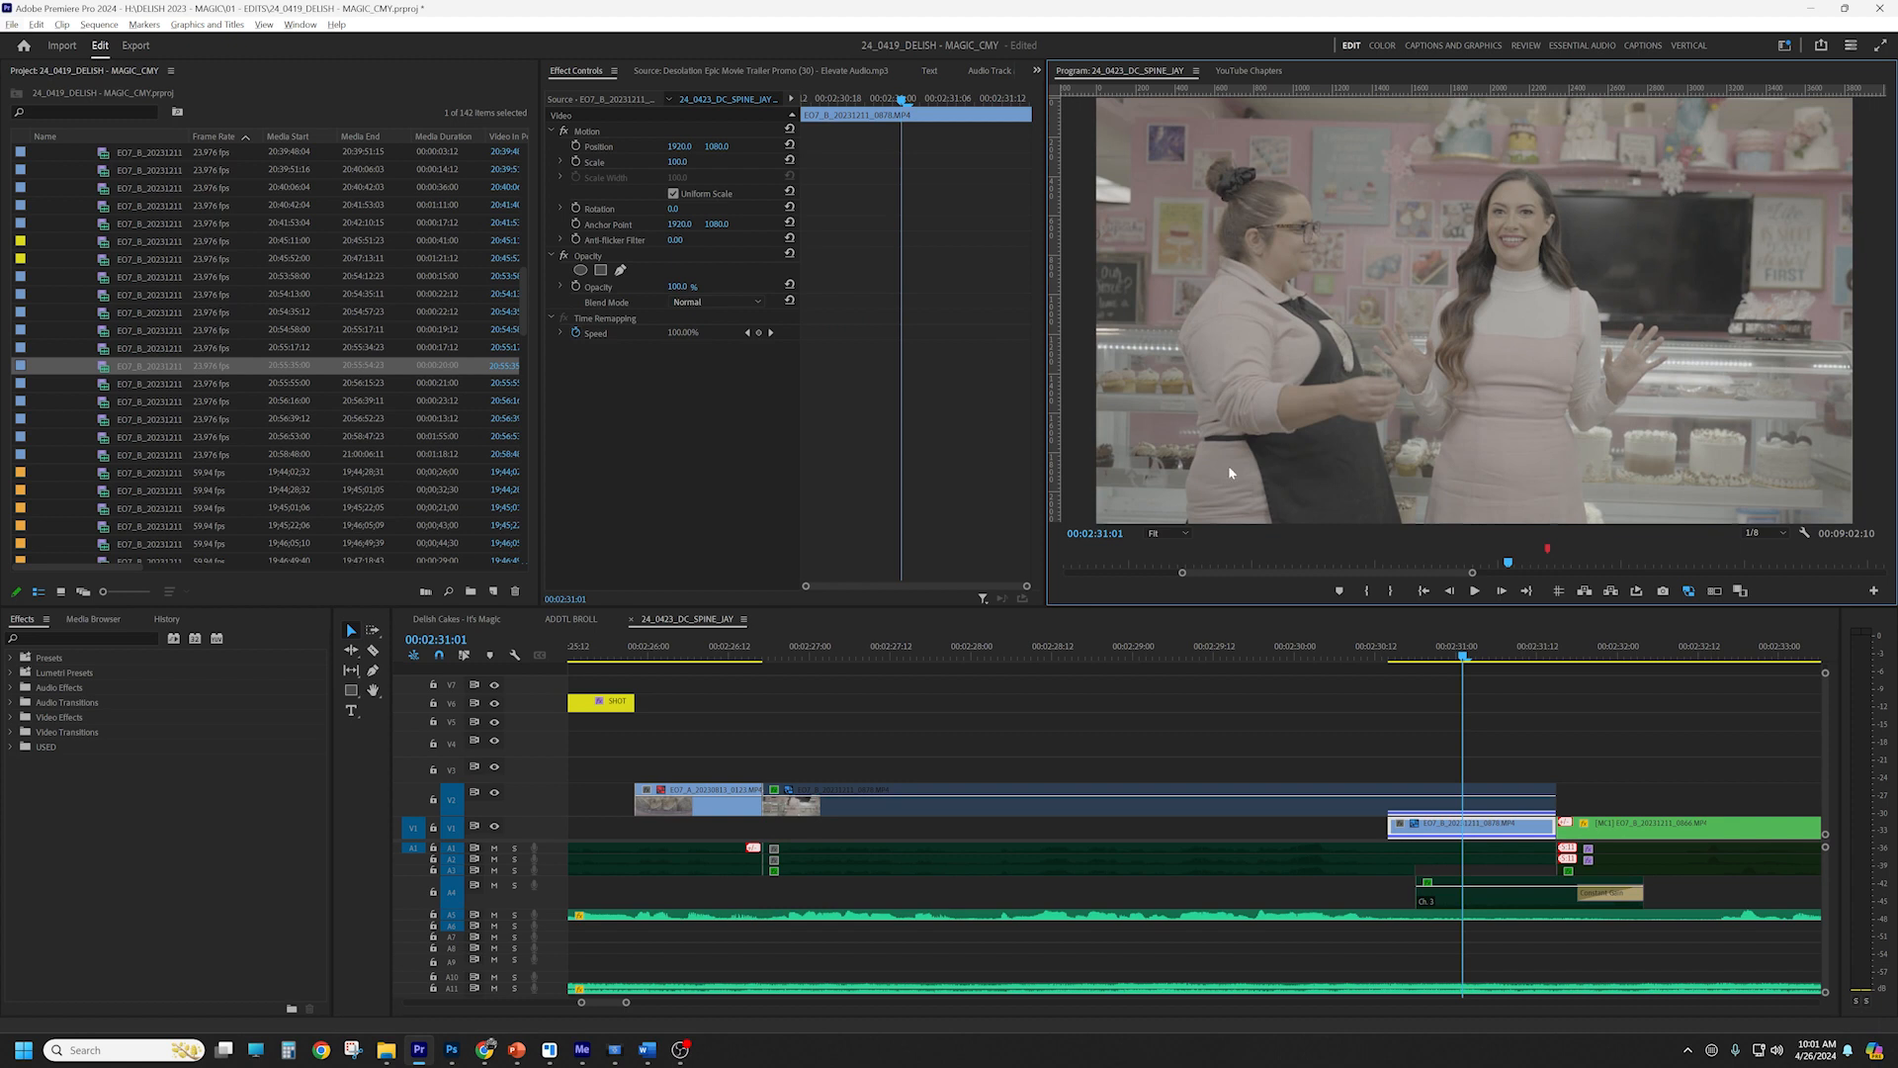
left_click(1183, 532)
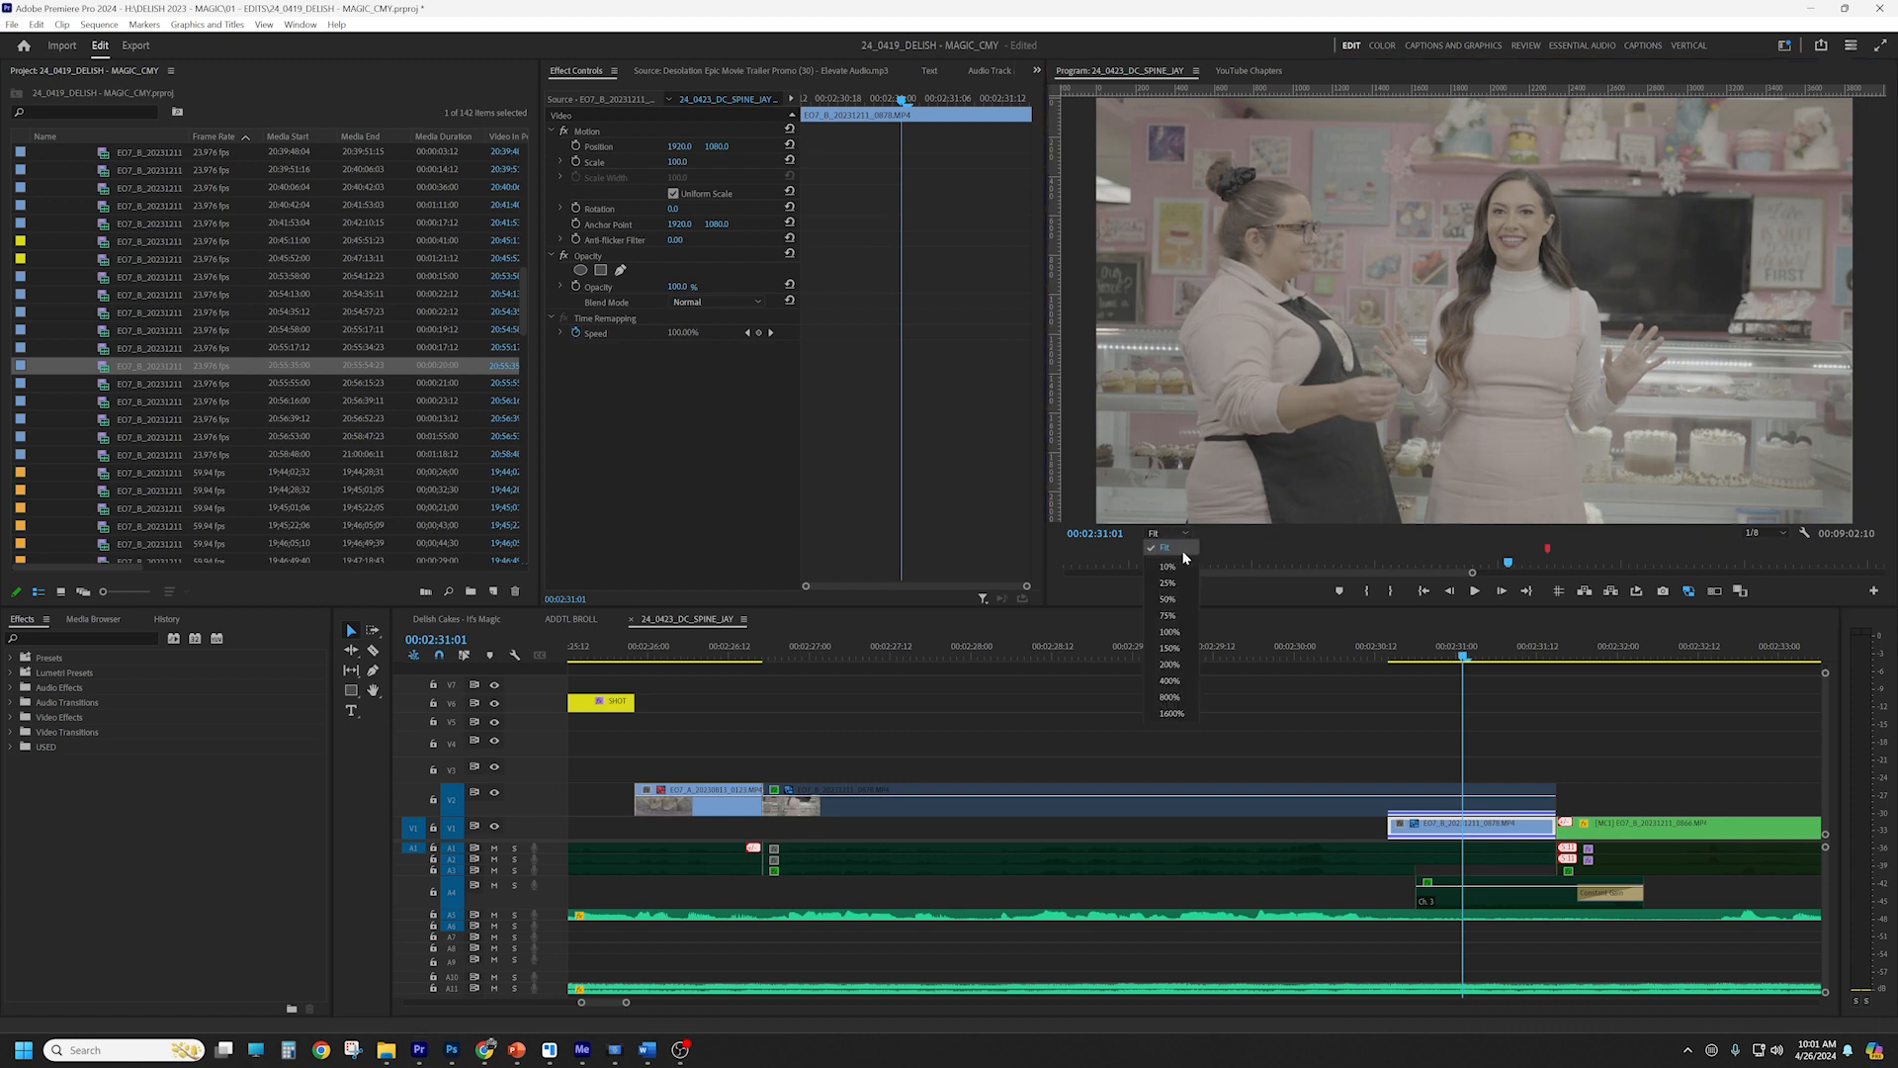
left_click(1176, 627)
key("h")
left_click_drag(1256, 450, 1551, 204)
left_click_drag(1335, 342, 1605, 225)
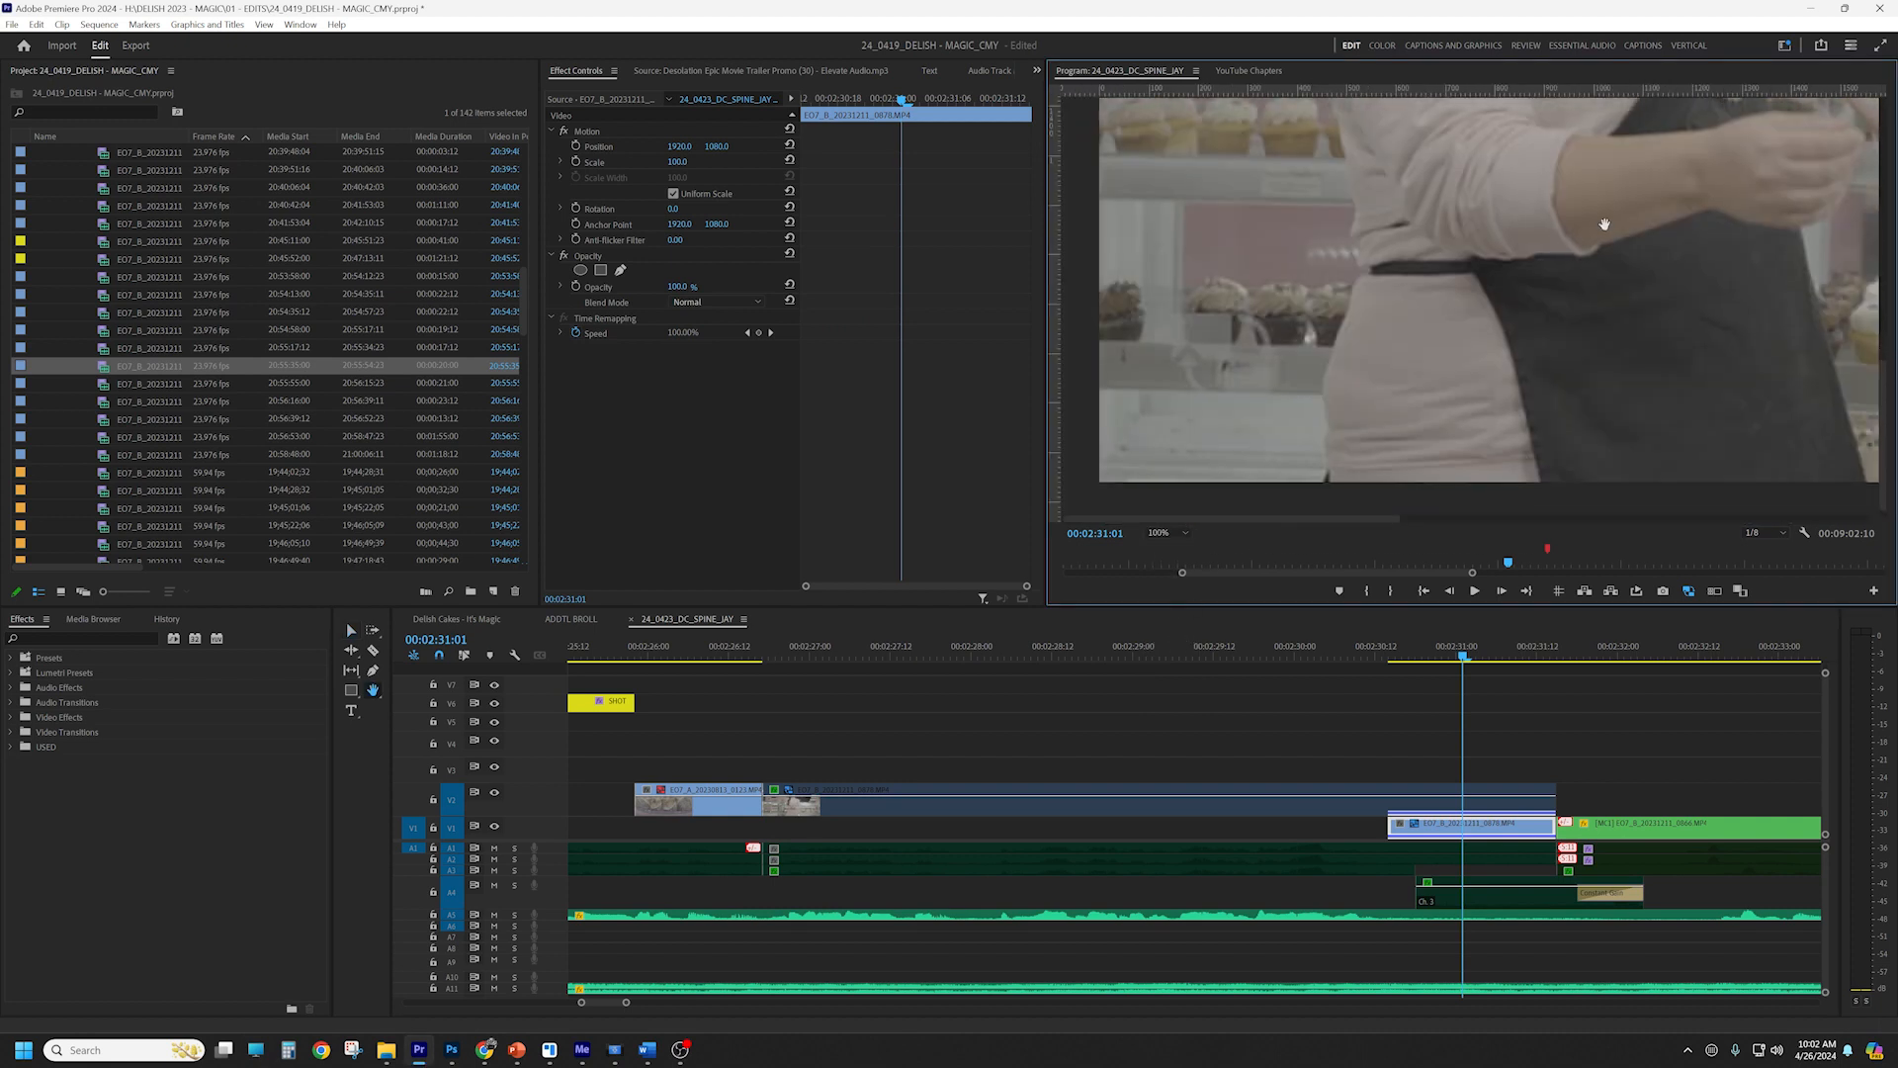
Pan the magnified picture slightly, return to the Selection tool and turn proxy playback off
left_click_drag(1407, 335, 1385, 353)
key("v")
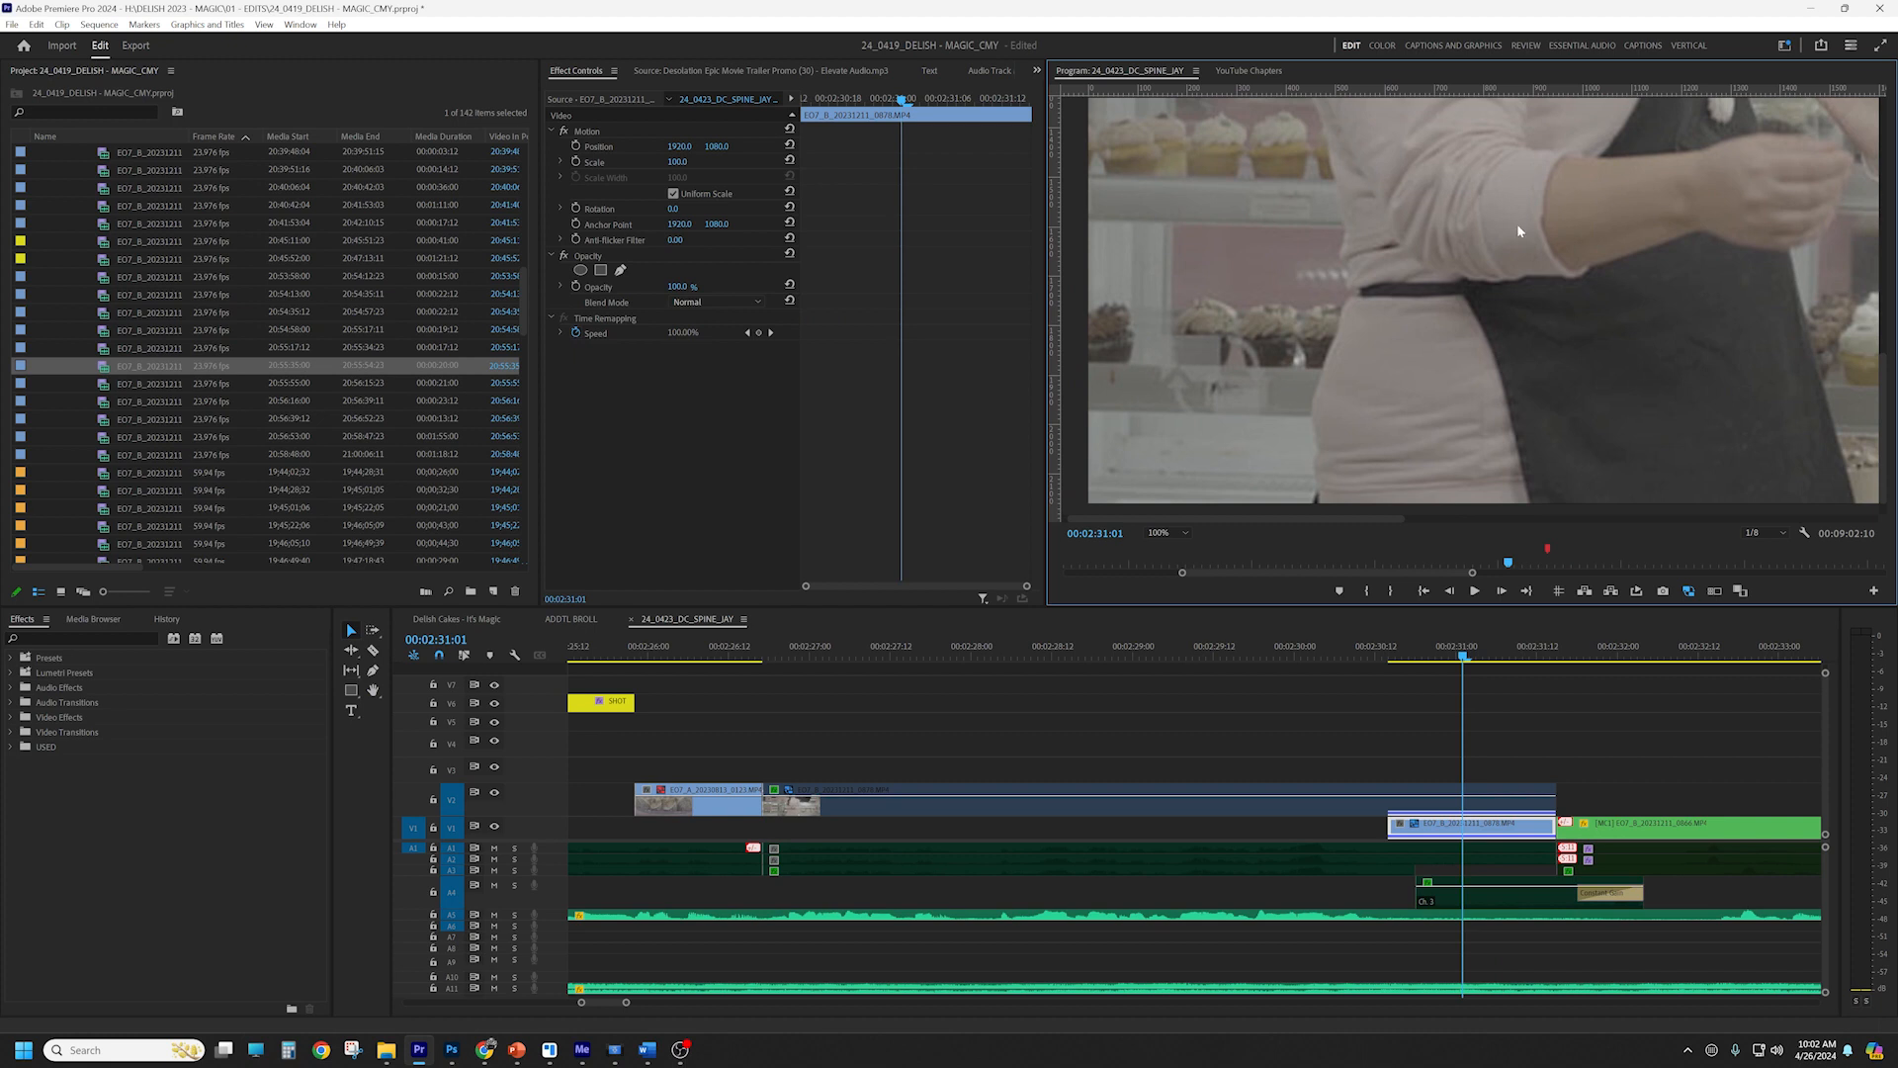
left_click(1692, 593)
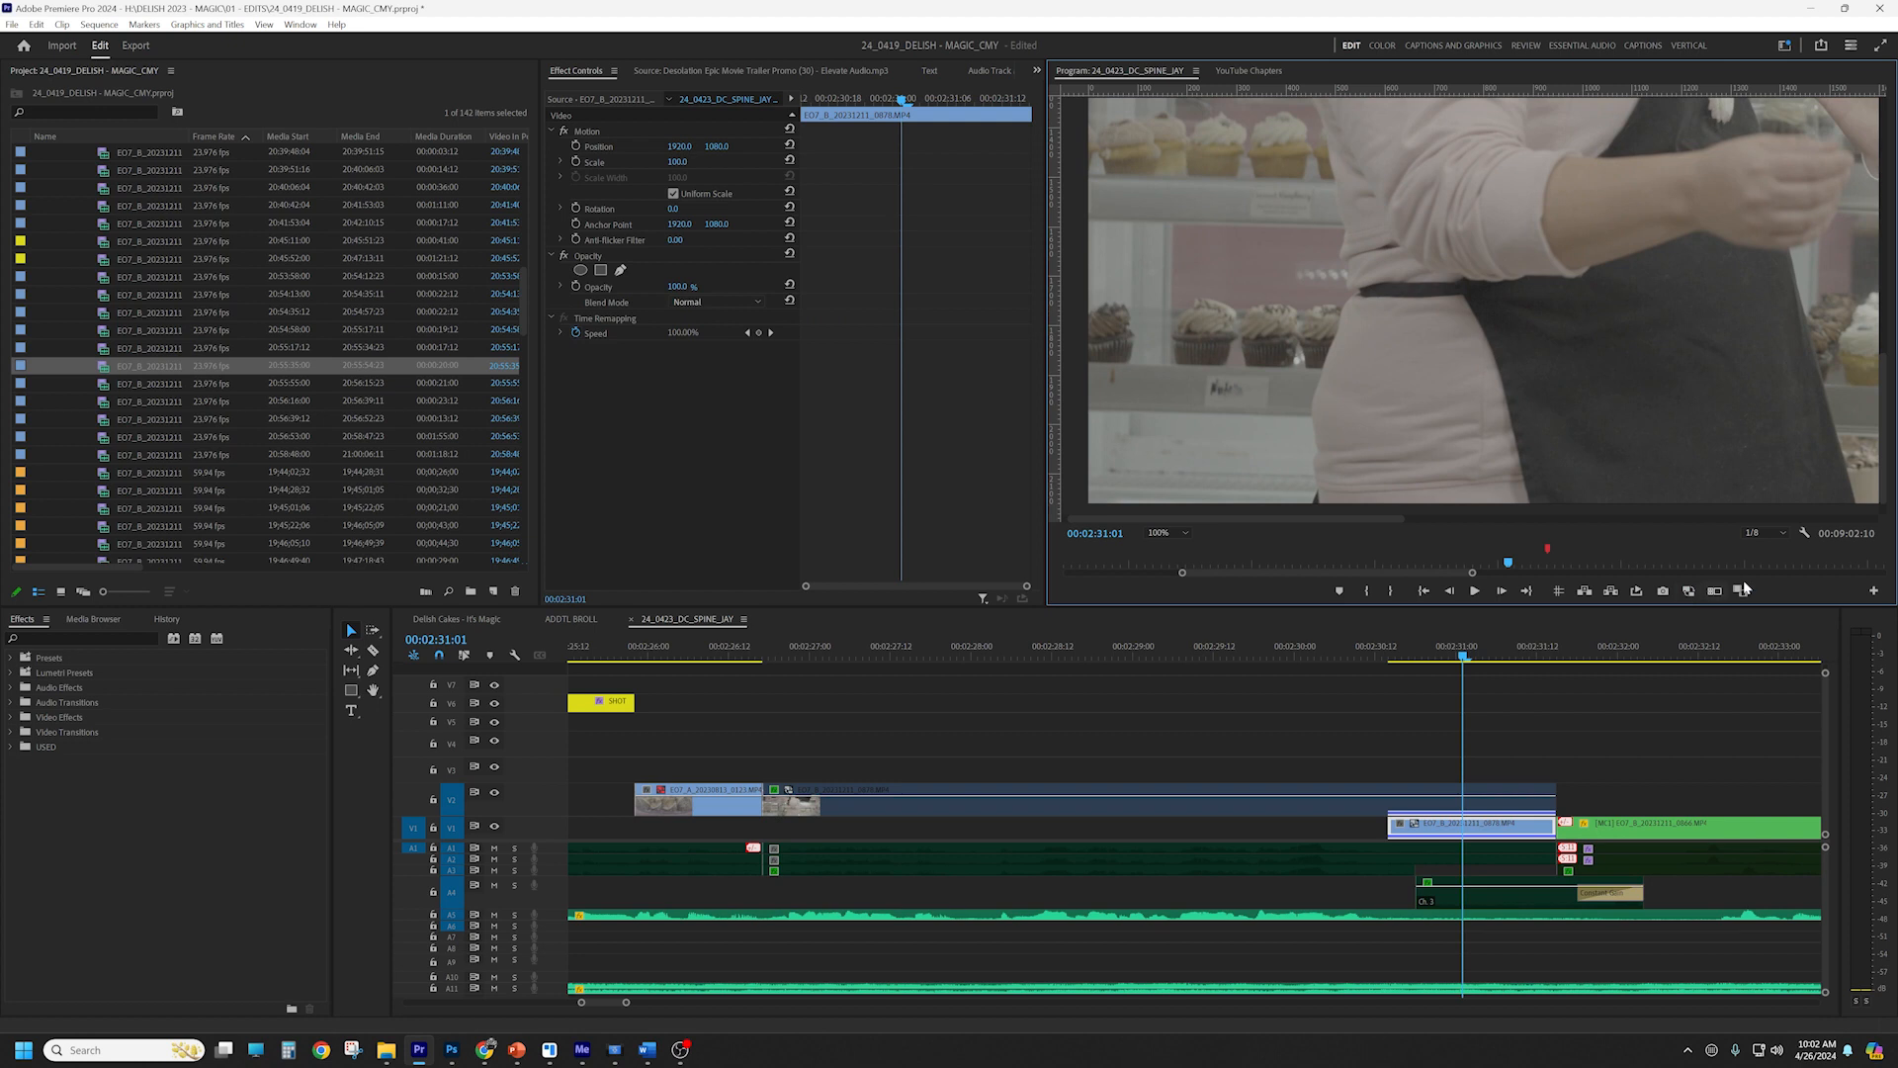
Set the program monitor's playback resolution to Full and toggle proxy playback on and off to compare picture detail
left_click(1768, 533)
left_click(1782, 539)
left_click(1692, 592)
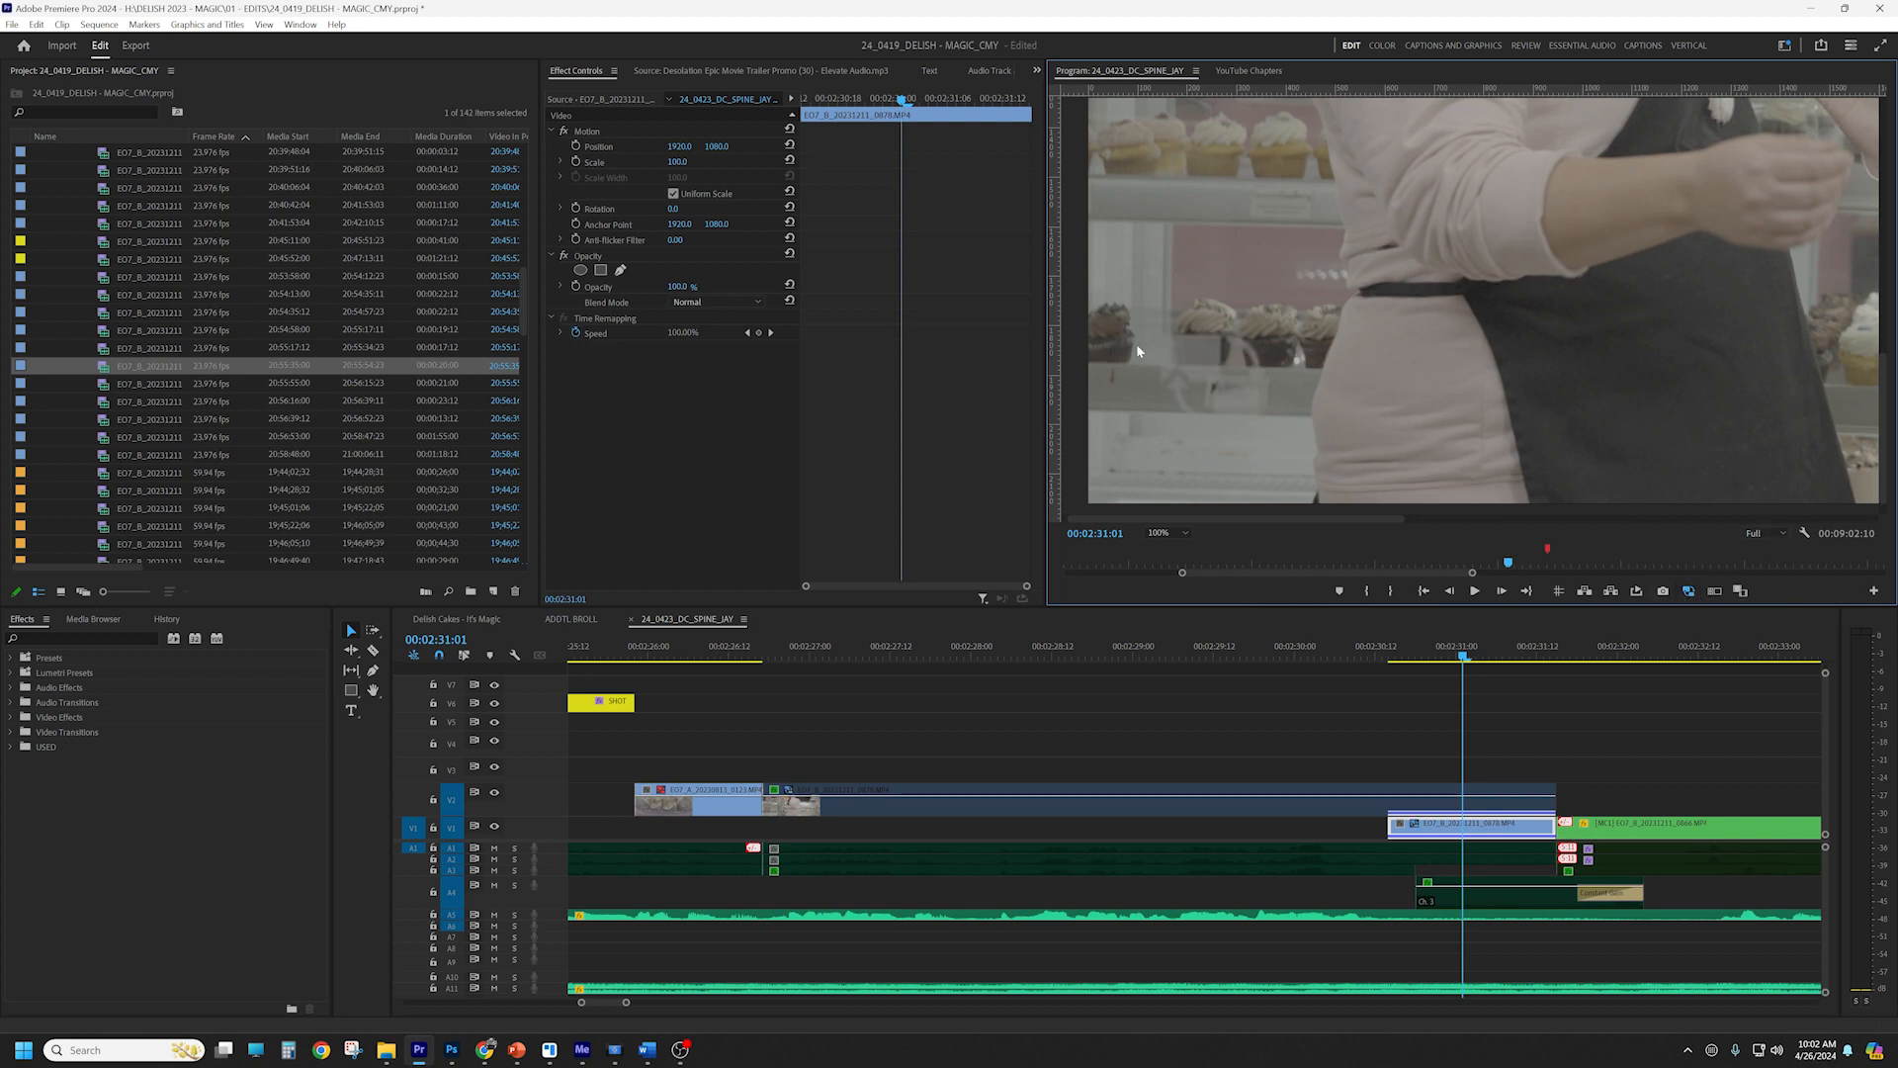
left_click(1688, 594)
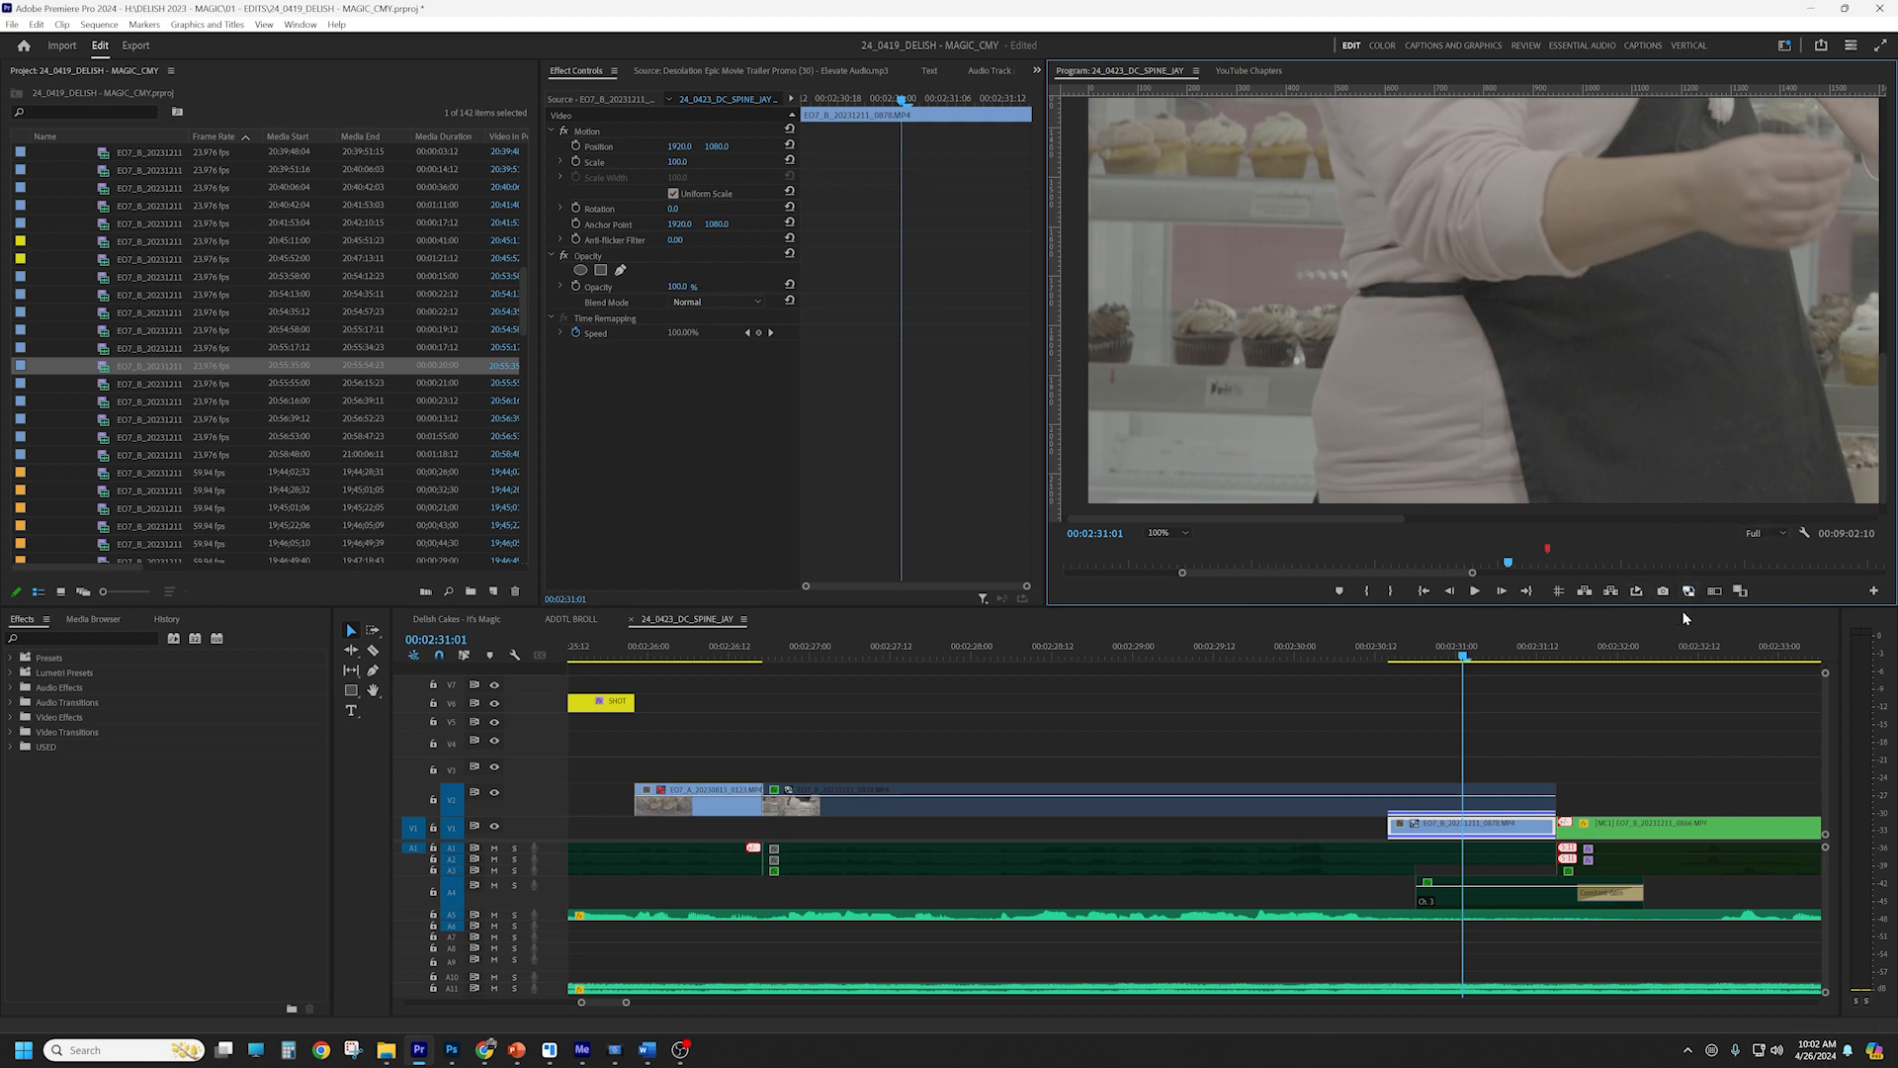
Select the long V2 clip, turn proxy playback on and scrub back to 00:02:30:23
left_click(1456, 807)
left_click(1689, 591)
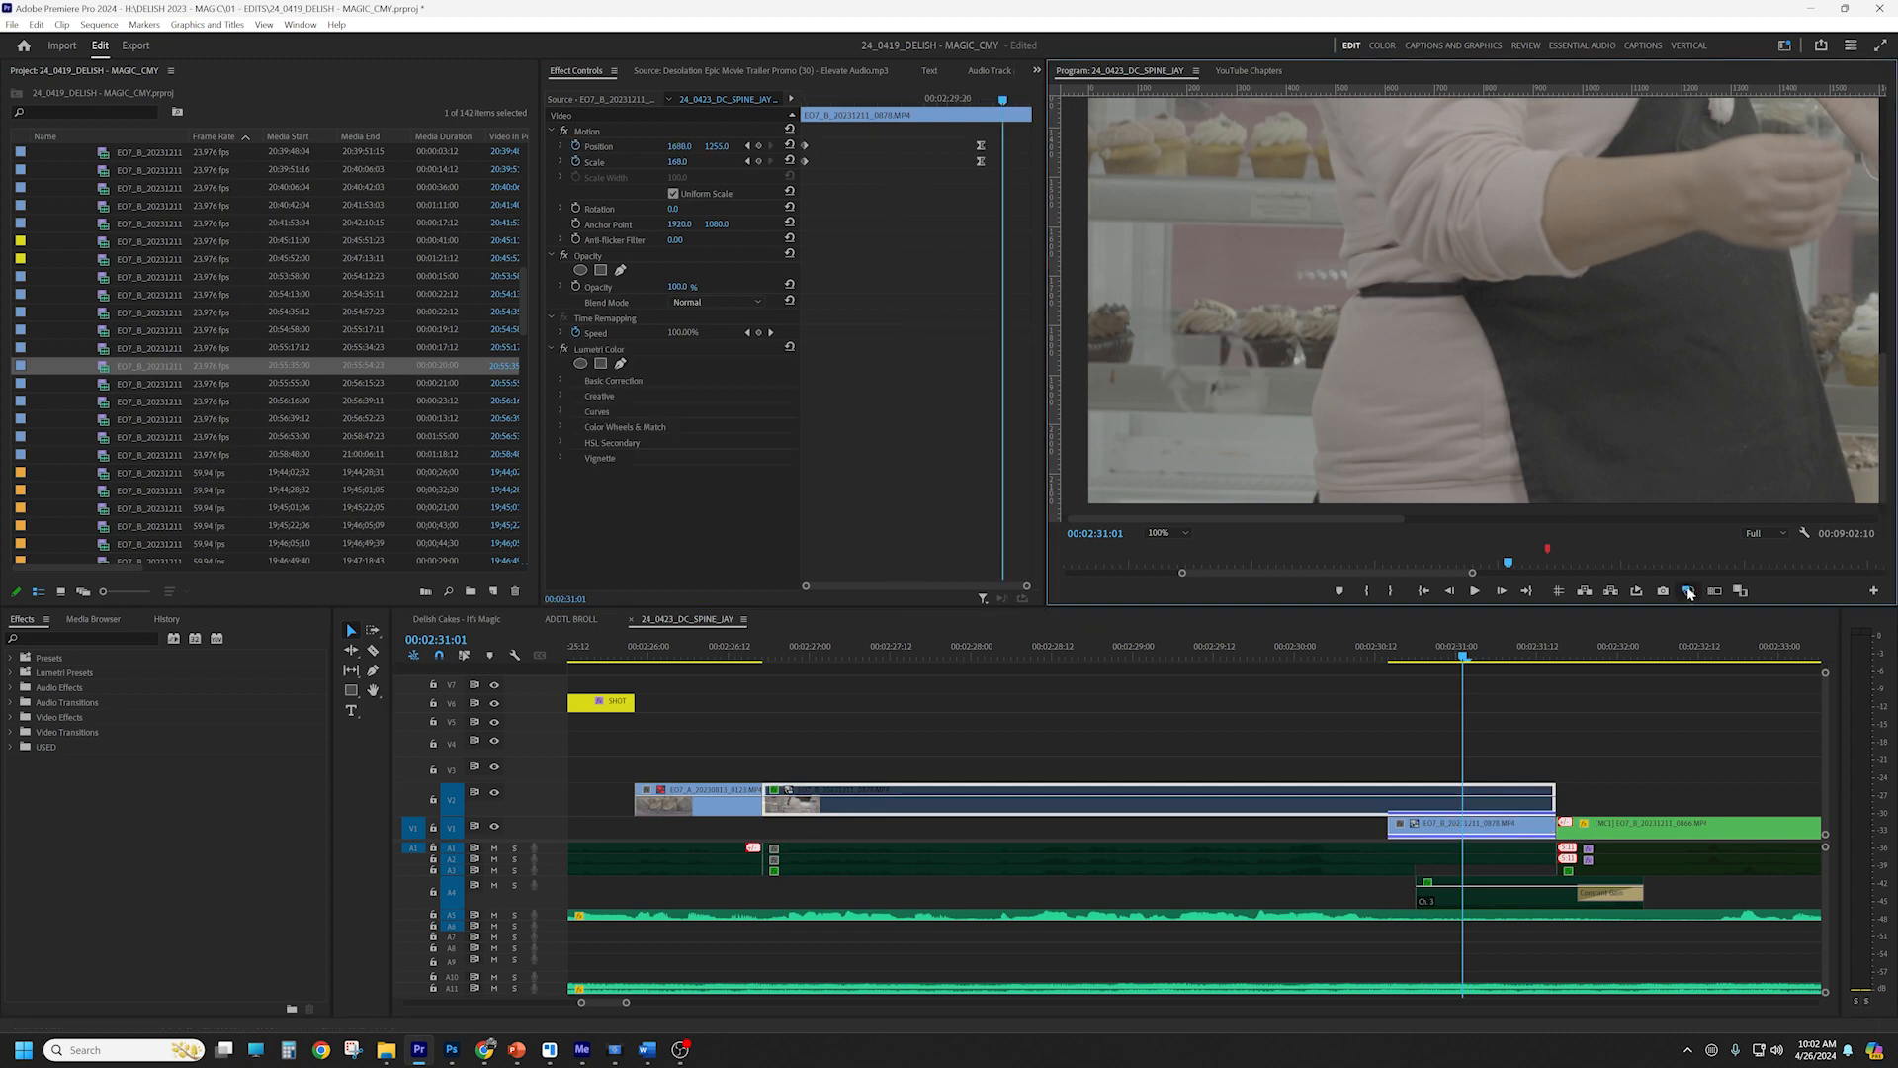
mouse_move(1457, 660)
left_mouse_down()
mouse_move(1364, 658)
mouse_move(1453, 657)
left_mouse_up()
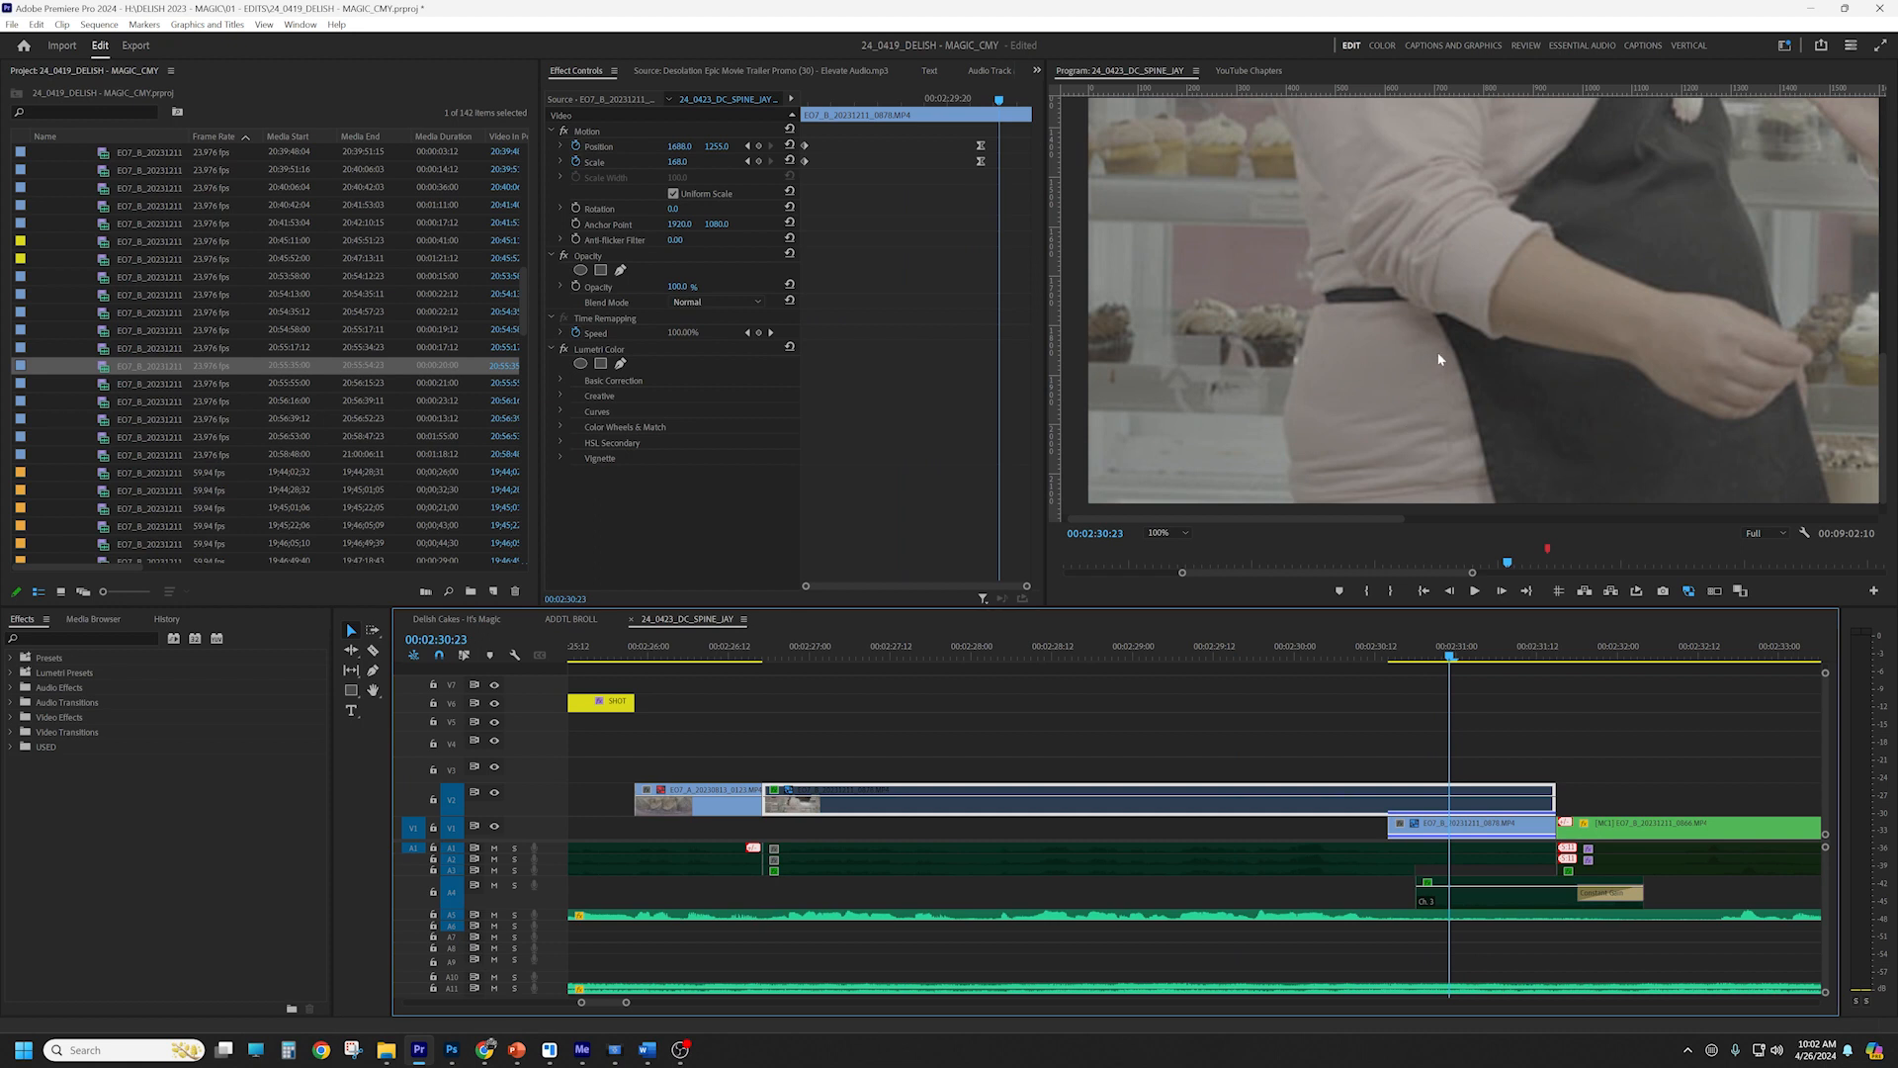
Set the program monitor's zoom to Fit and play the sequence from the V1 clip's start into the following green clip
left_click(1171, 533)
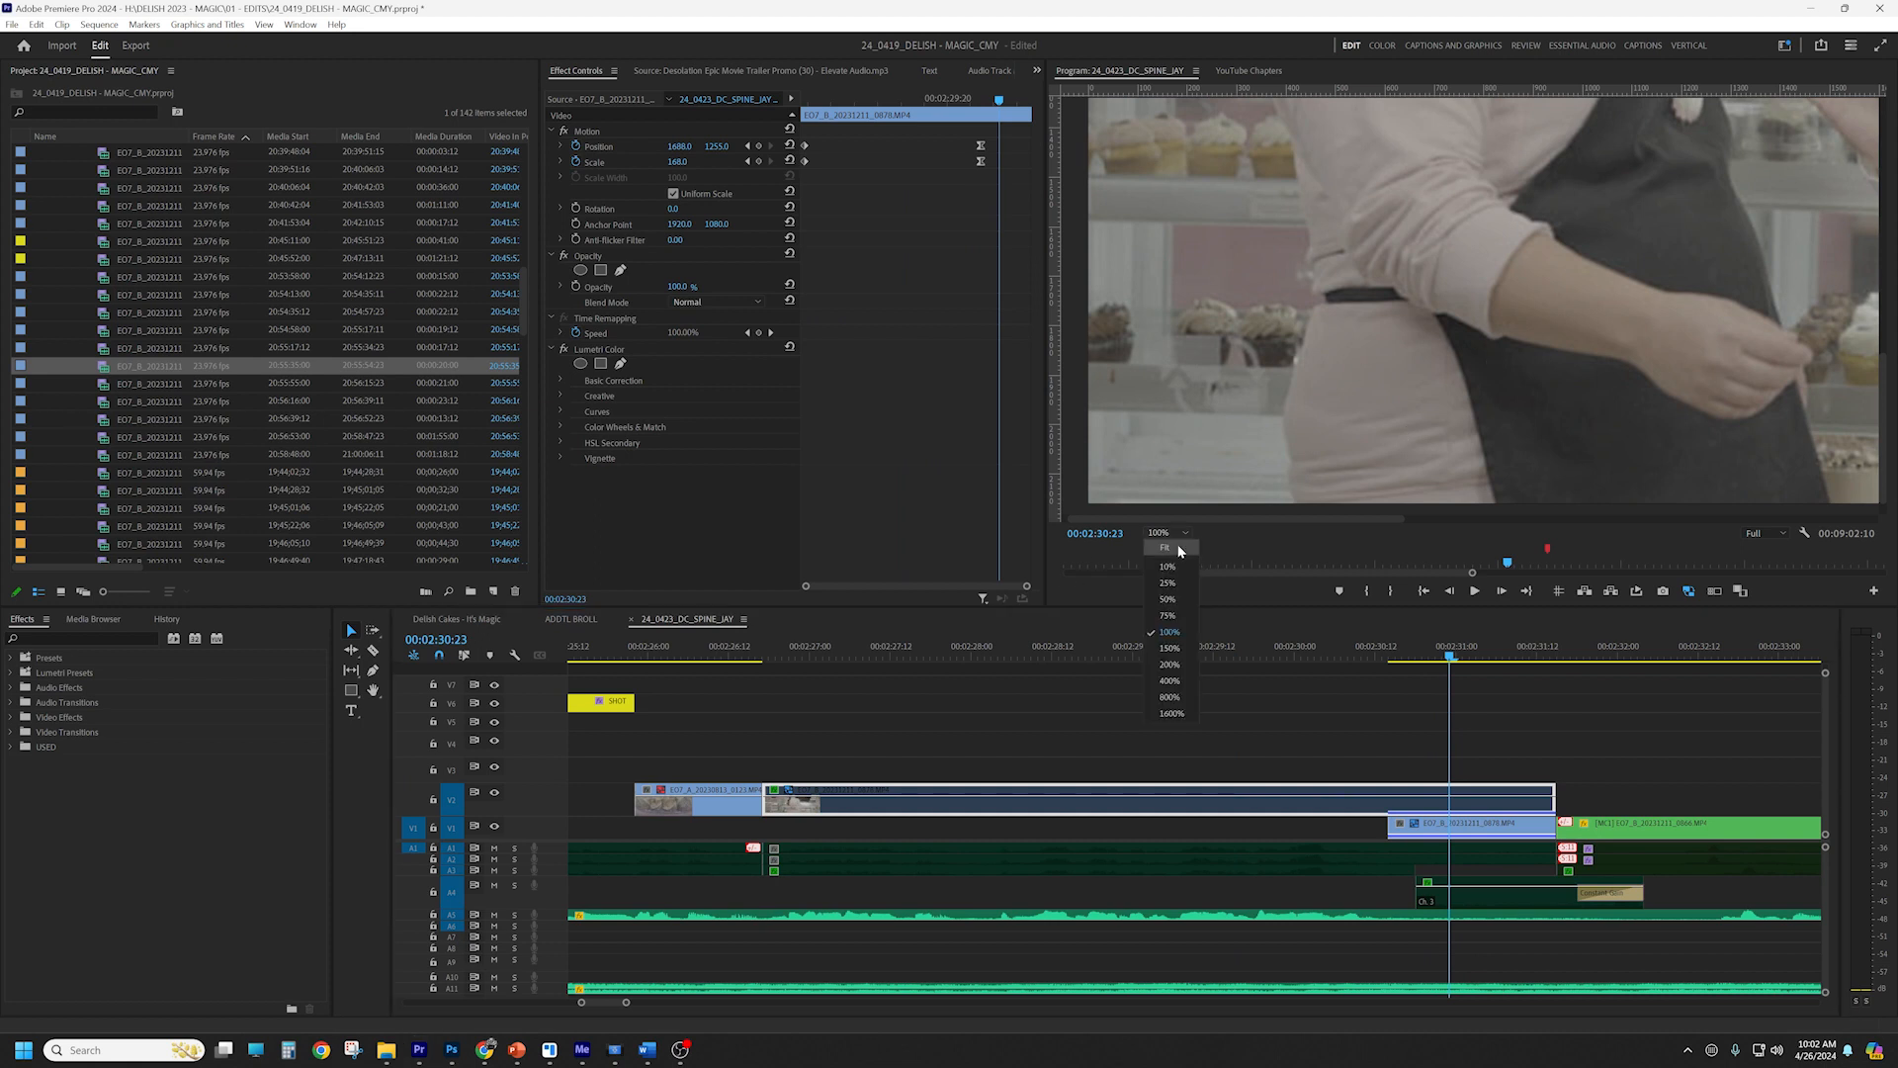
left_click(1167, 549)
left_click(1395, 650)
key("space")
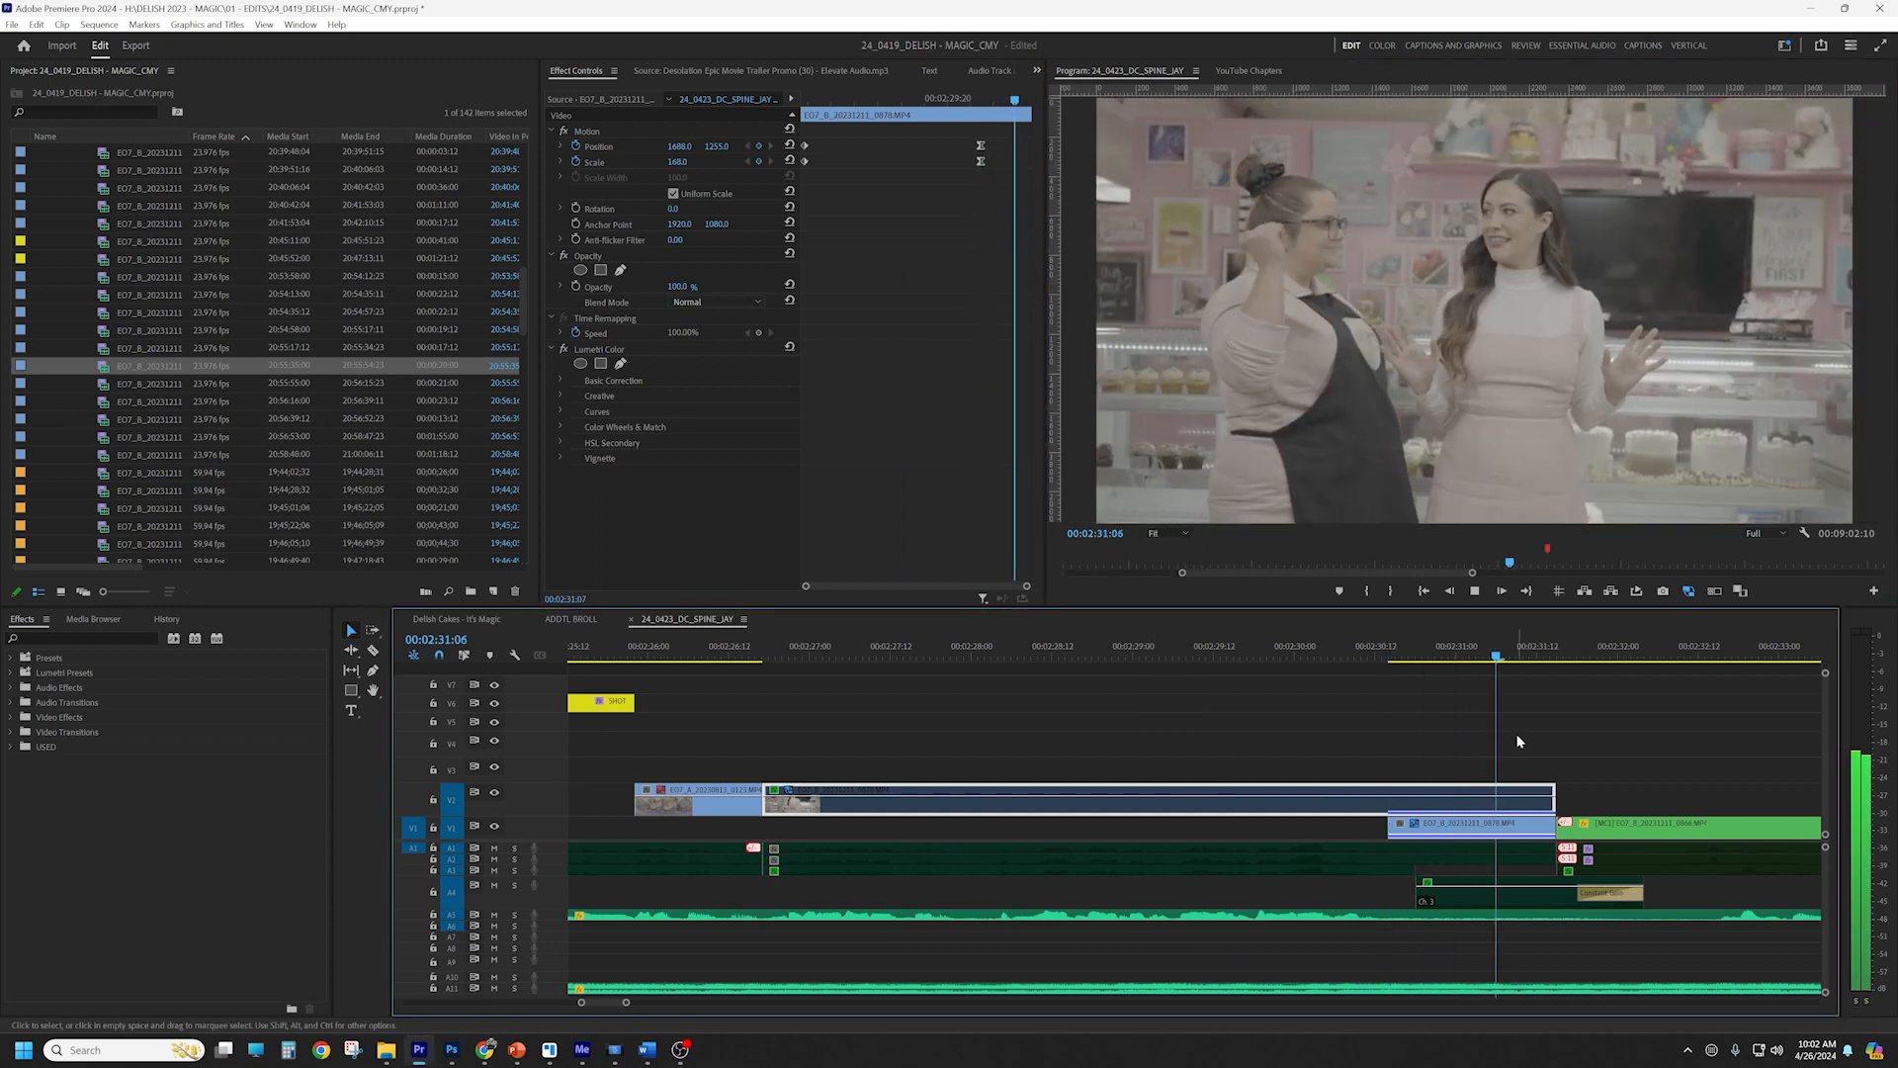
left_click(1553, 744)
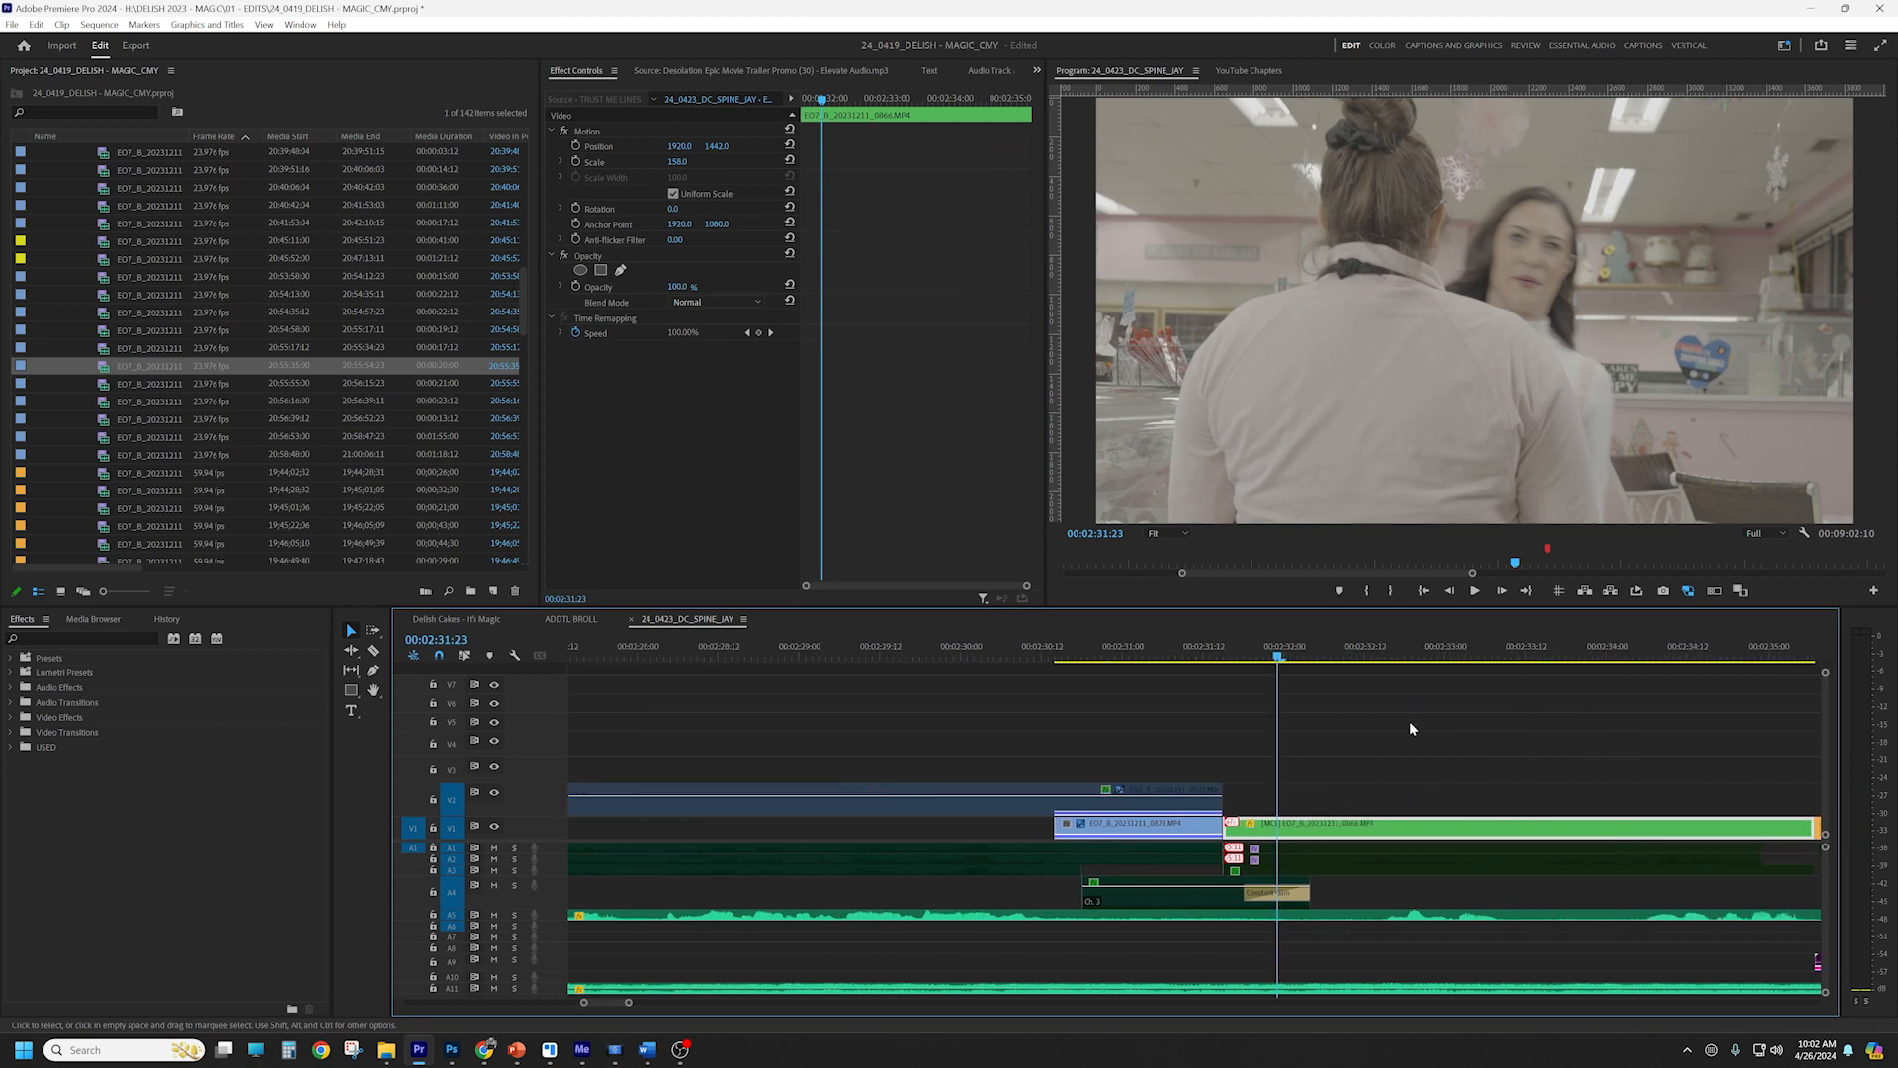
key("space")
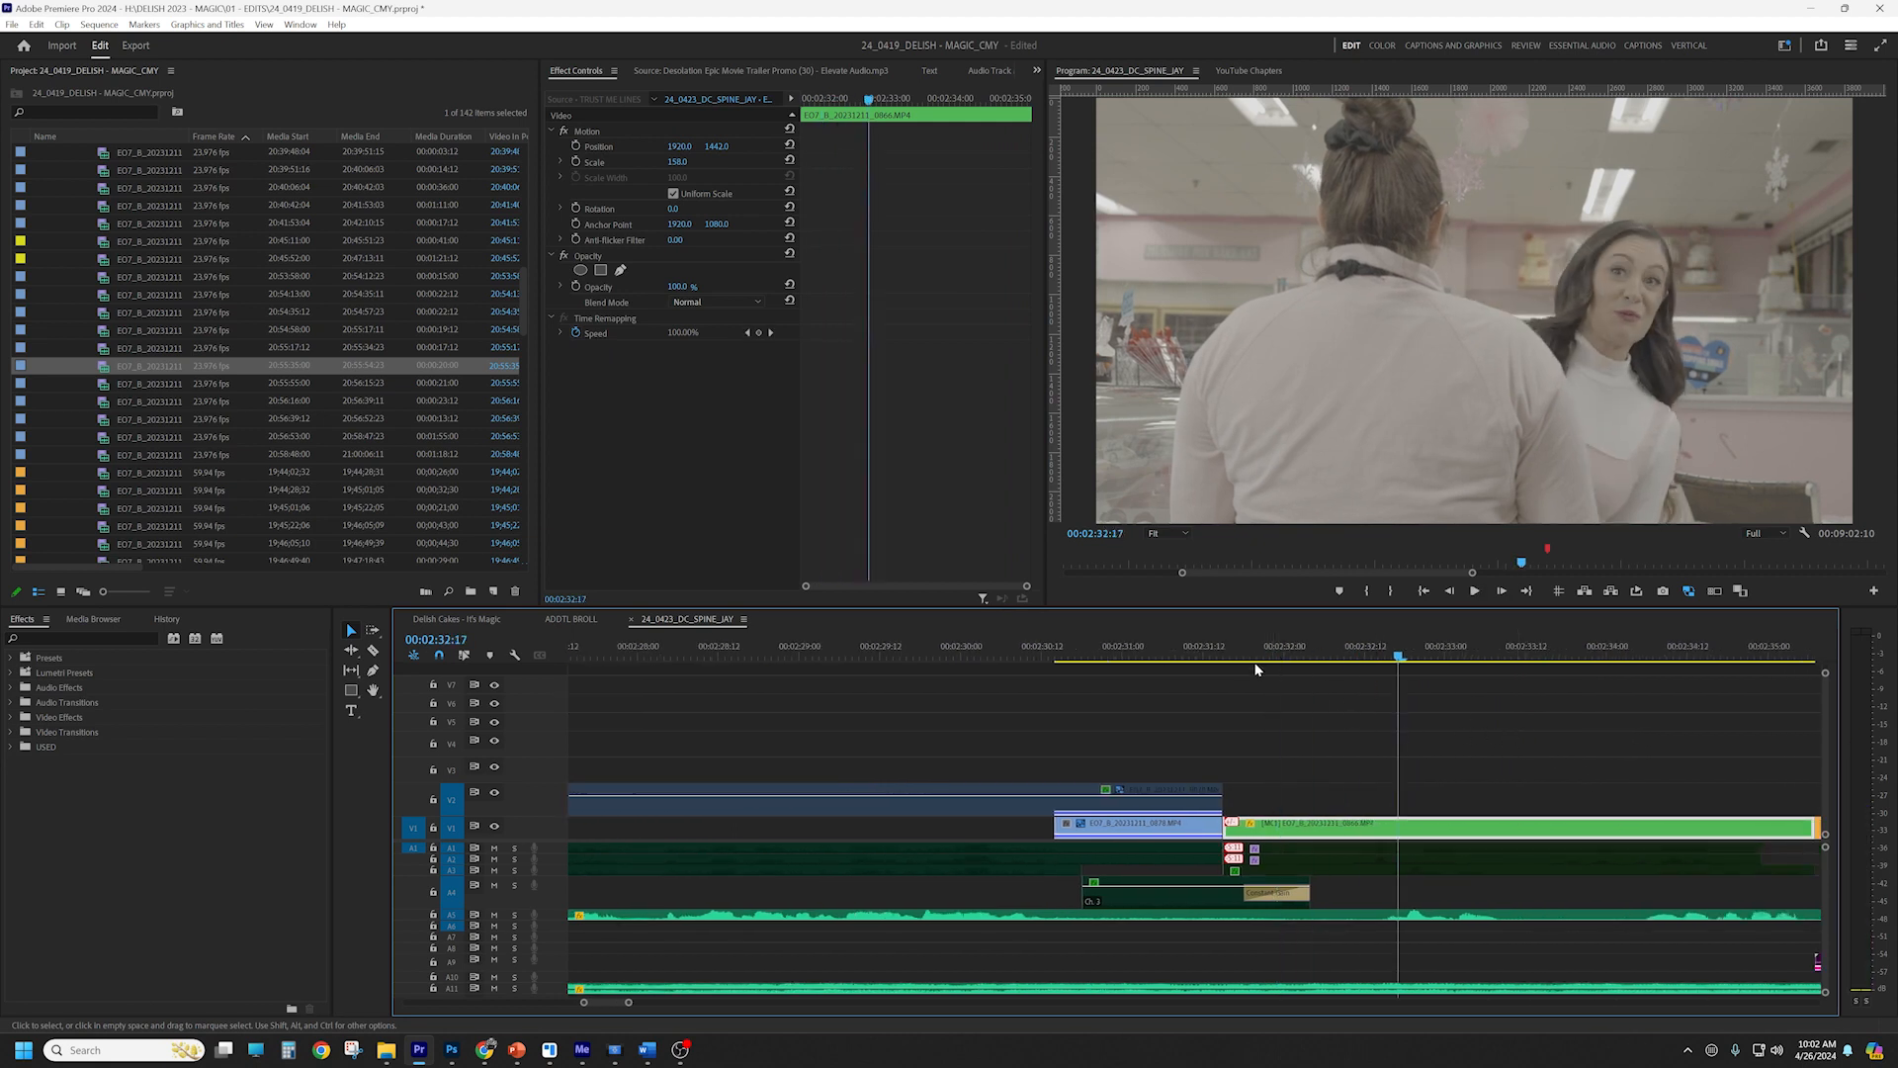